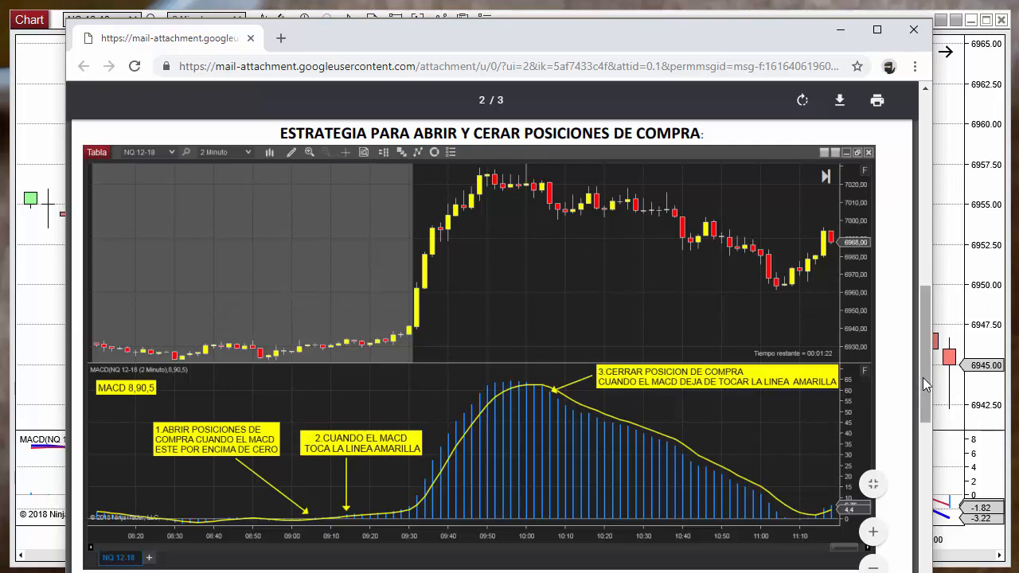
Step: Review the sell-position rules on page 3 of the strategy PDF, and move the document window out of the way
{"action": "left_click_drag", "start_coordinate": [922, 378], "coordinate": [917, 569]}
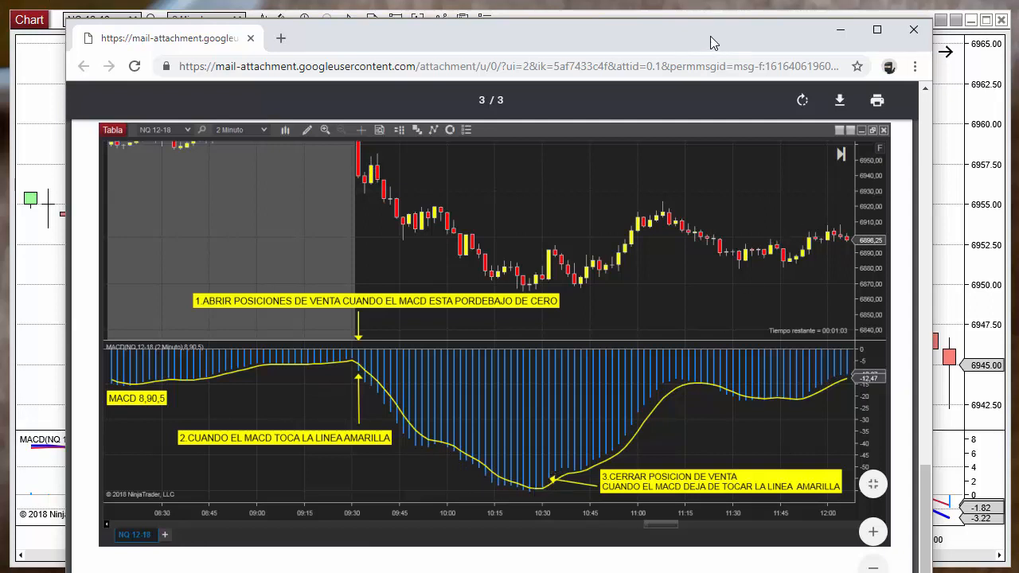
{"action": "left_click_drag", "start_coordinate": [709, 37], "coordinate": [0, 318]}
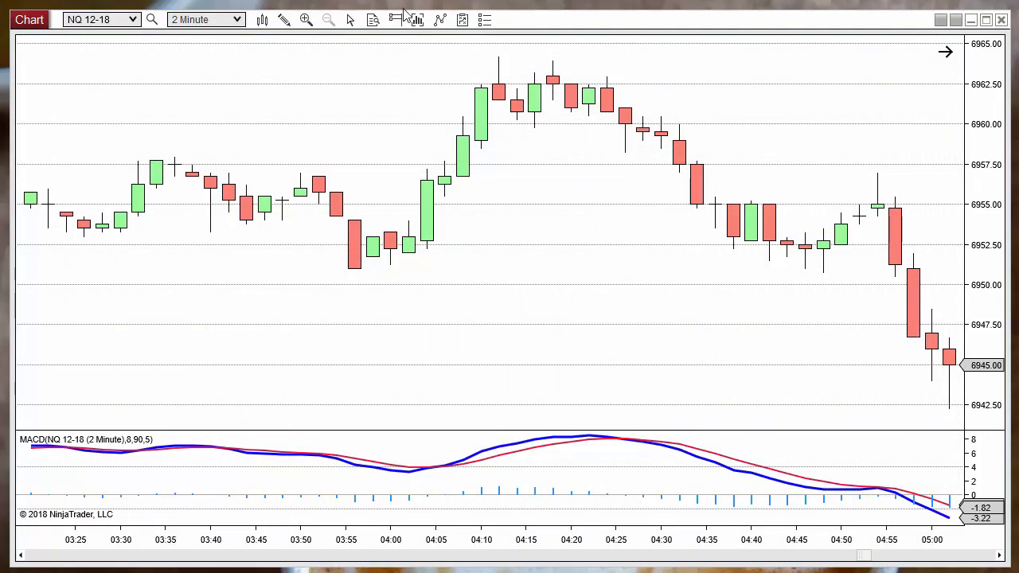
Step: Create a new strategy in the Strategy Builder and name it WizMacd
{"action": "left_click_drag", "start_coordinate": [398, 15], "coordinate": [391, 80]}
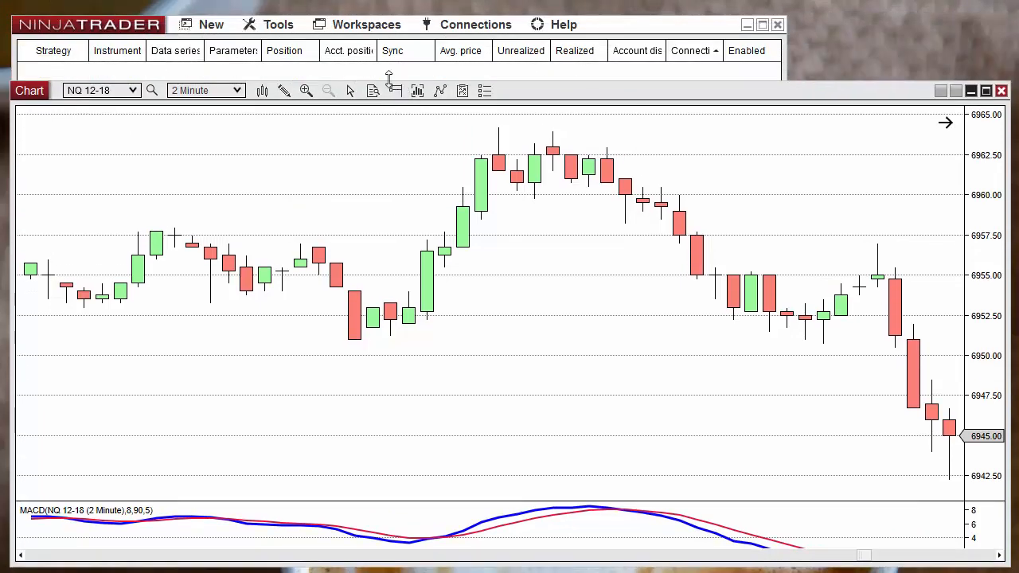
{"action": "left_click", "coordinate": [211, 25]}
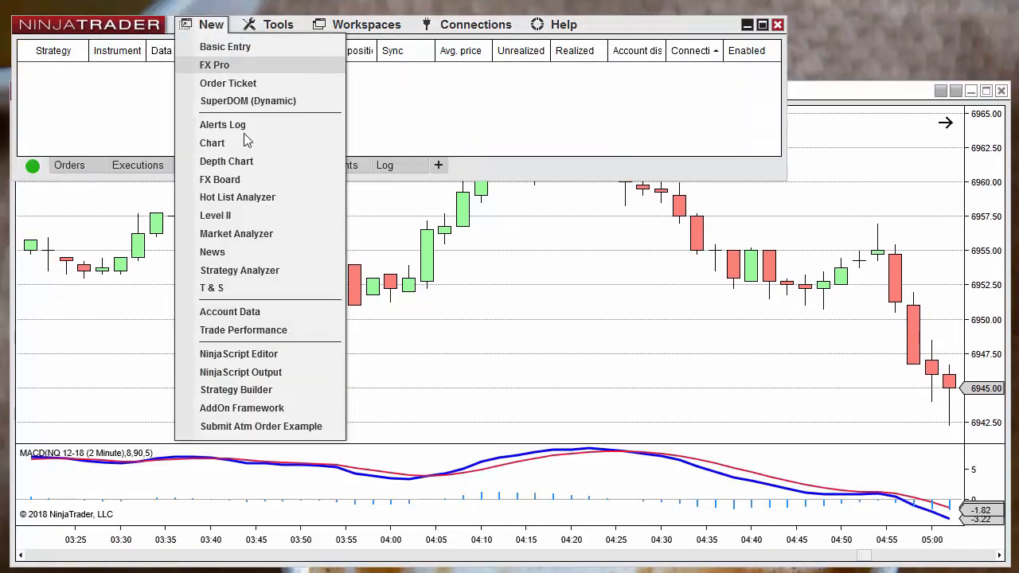
{"action": "left_click", "coordinate": [254, 396]}
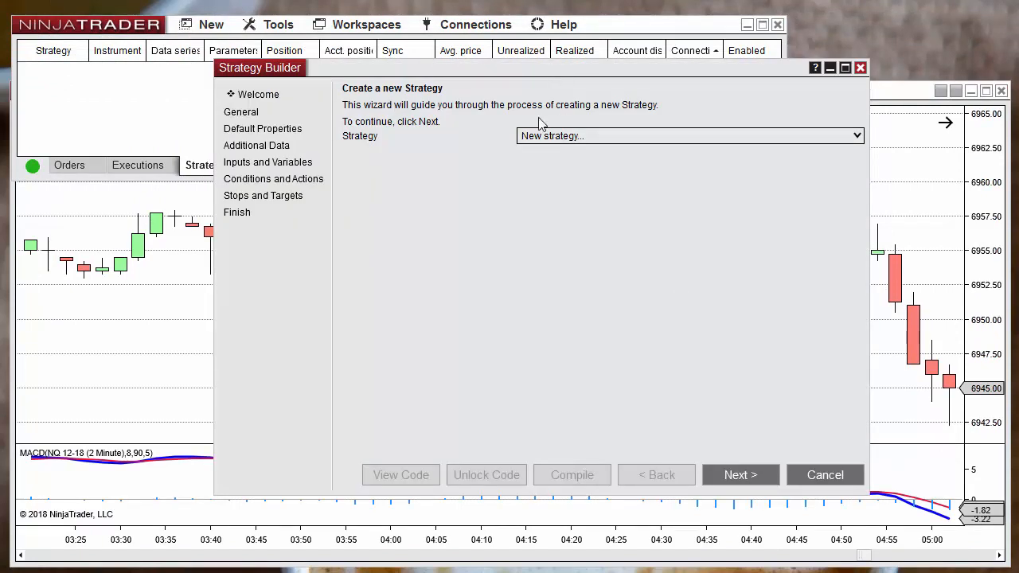
{"action": "left_click", "coordinate": [753, 476]}
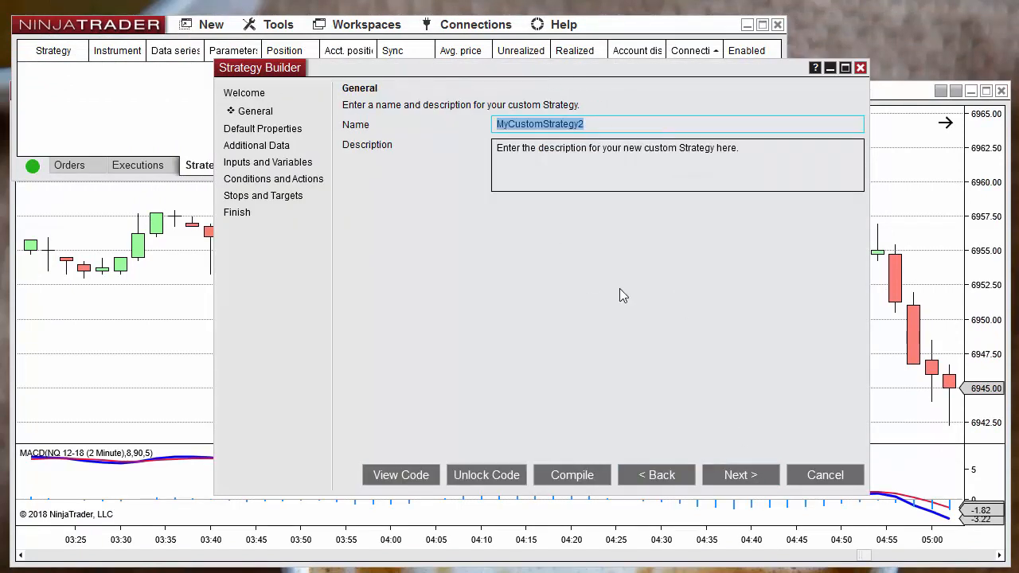
{"action": "type", "text": "WizMacd"}
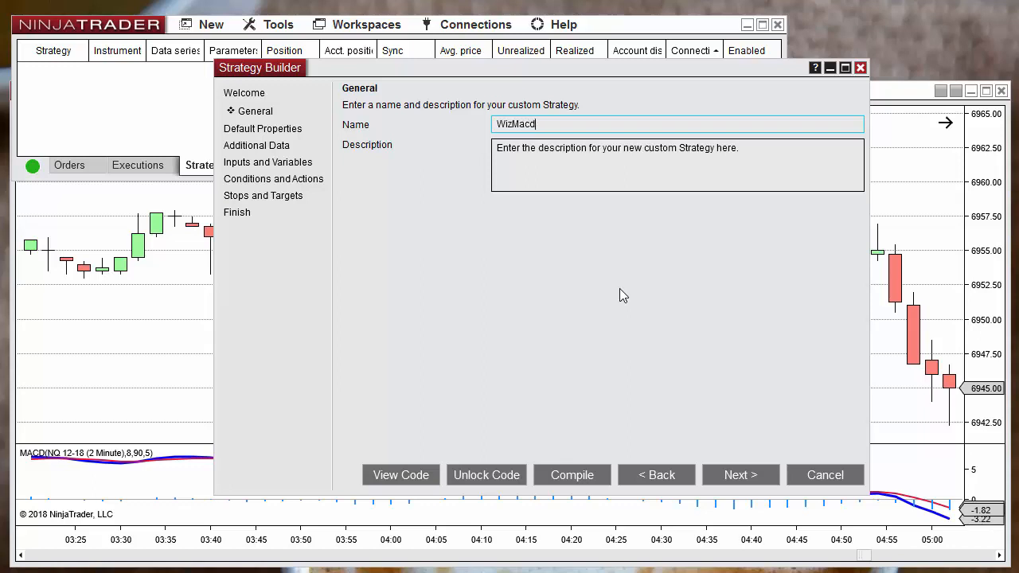
{"action": "left_click", "coordinate": [744, 476]}
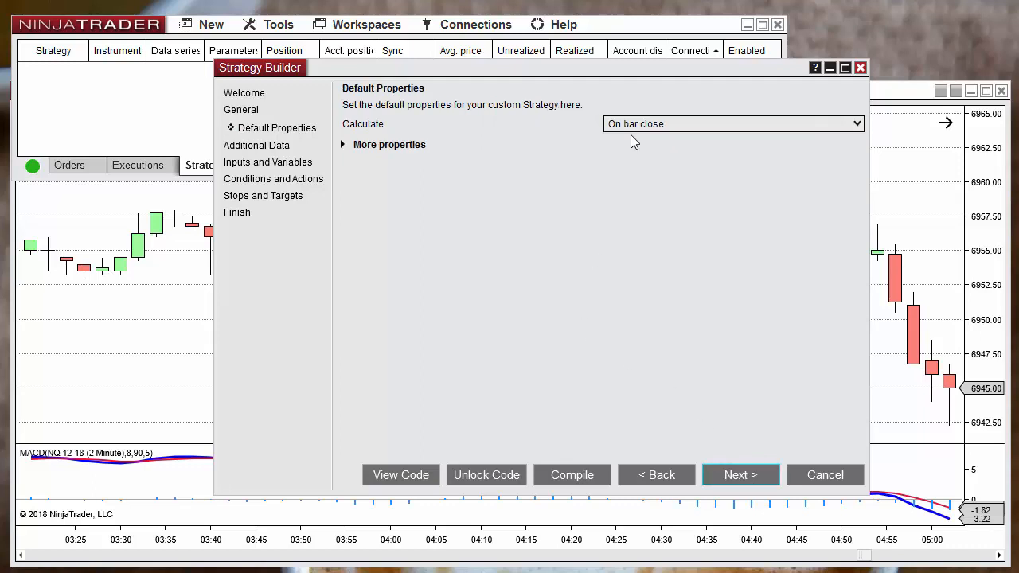
Step: Keep the default properties, additional data, and inputs and variables as they are, and advance to Conditions and Actions
{"action": "left_click", "coordinate": [742, 476]}
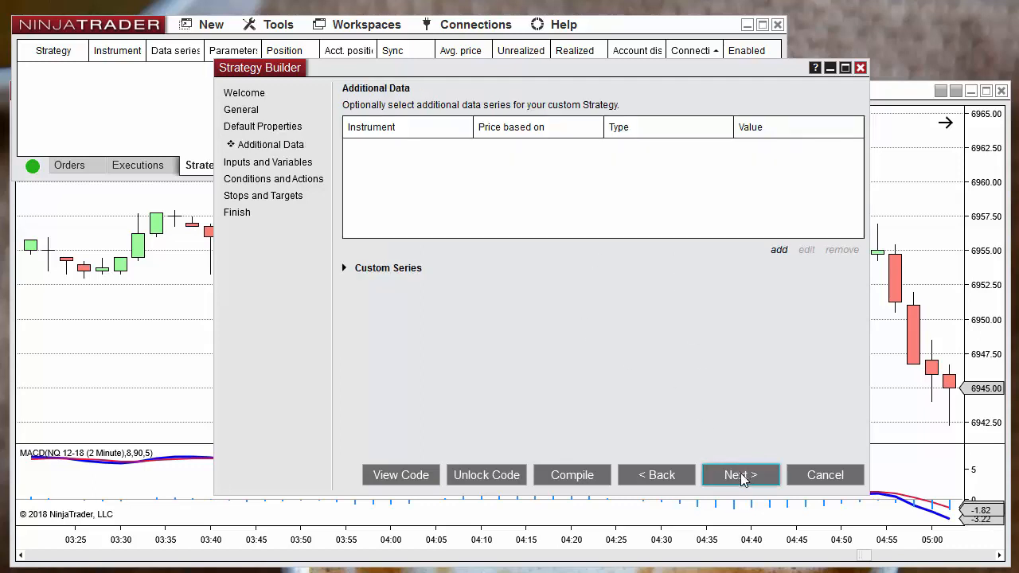
{"action": "left_click", "coordinate": [736, 476]}
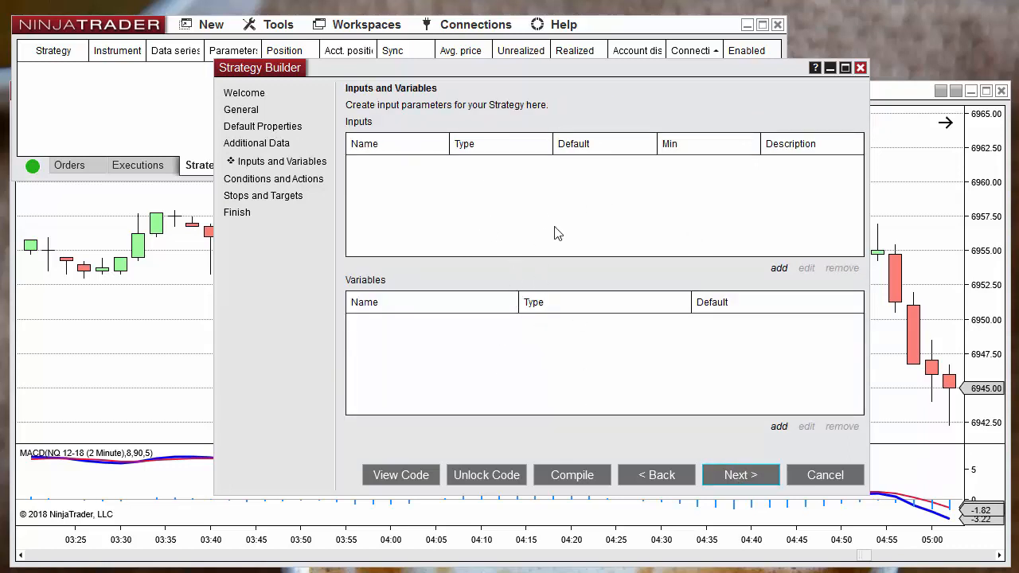
{"action": "left_click", "coordinate": [761, 476]}
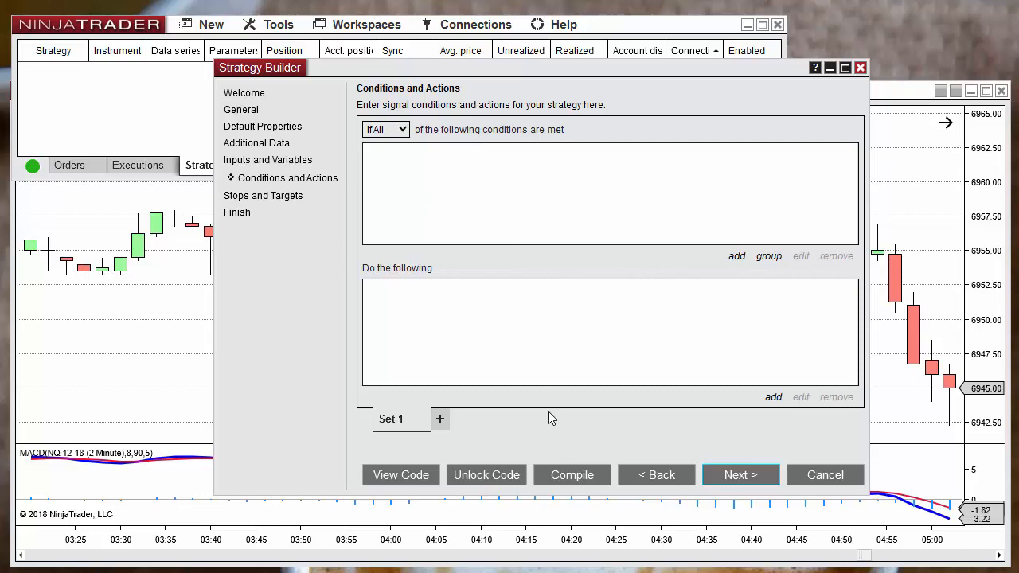
Step: Move the Strategy Builder aside to examine the MACD line crossings on the chart, and bring it back into view
{"action": "mouse_move", "coordinate": [461, 71]}
{"action": "left_mouse_down"}
{"action": "mouse_move", "coordinate": [562, 73]}
{"action": "mouse_move", "coordinate": [473, 56]}
{"action": "mouse_move", "coordinate": [460, 78]}
{"action": "left_mouse_up"}
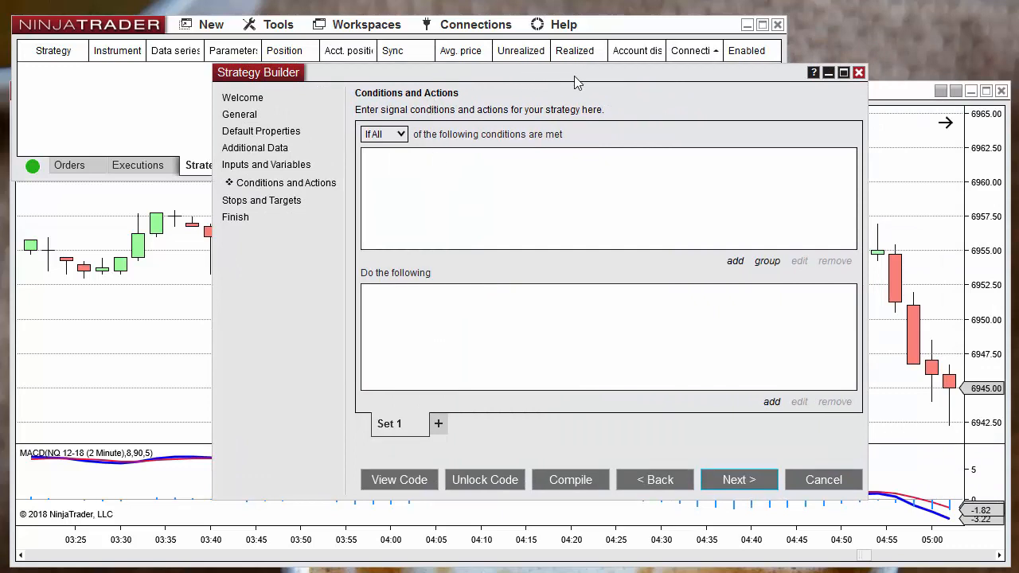
{"action": "left_click_drag", "start_coordinate": [574, 77], "coordinate": [20, 122]}
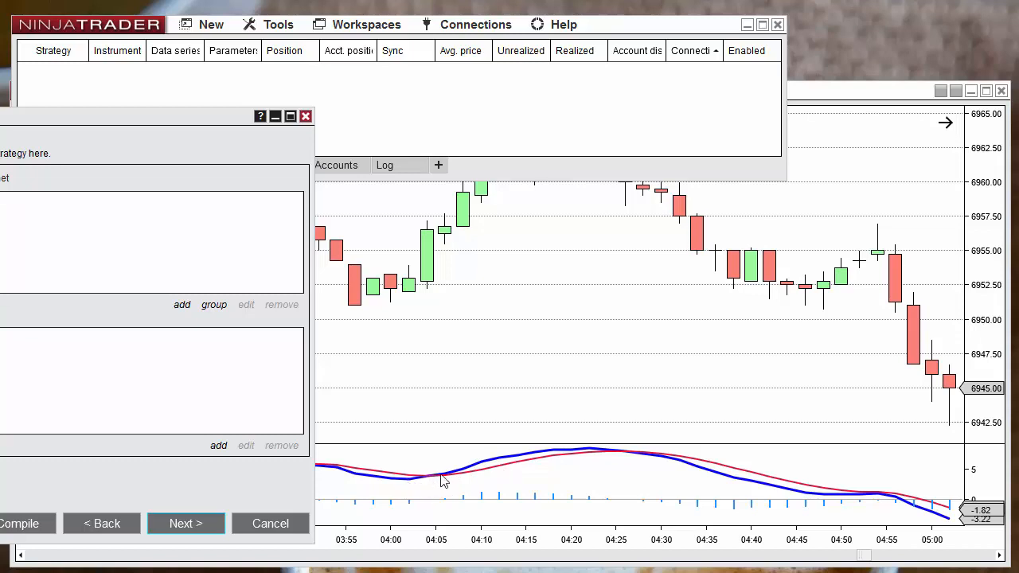
{"action": "left_click", "coordinate": [473, 380]}
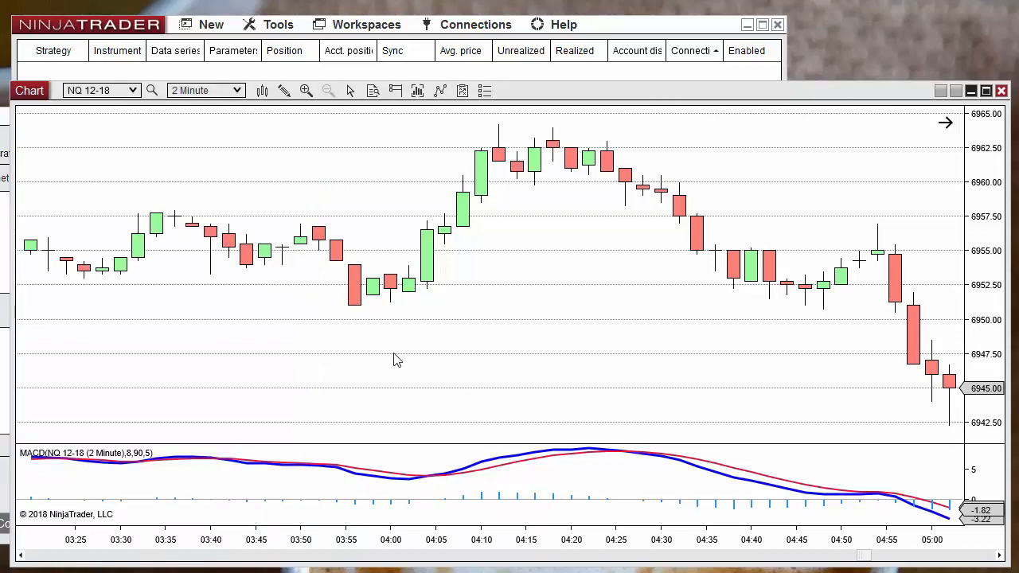
{"action": "left_click_drag", "start_coordinate": [0, 119], "coordinate": [451, 86]}
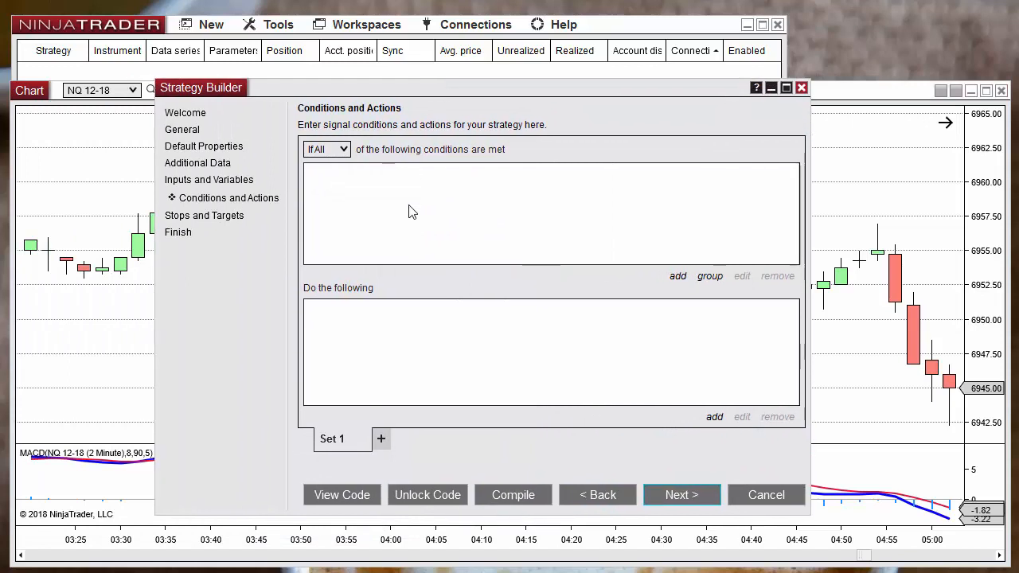
Step: Add a condition to Set 1 with the MACD indicator as its first operand and show its parameters
{"action": "left_click", "coordinate": [677, 276]}
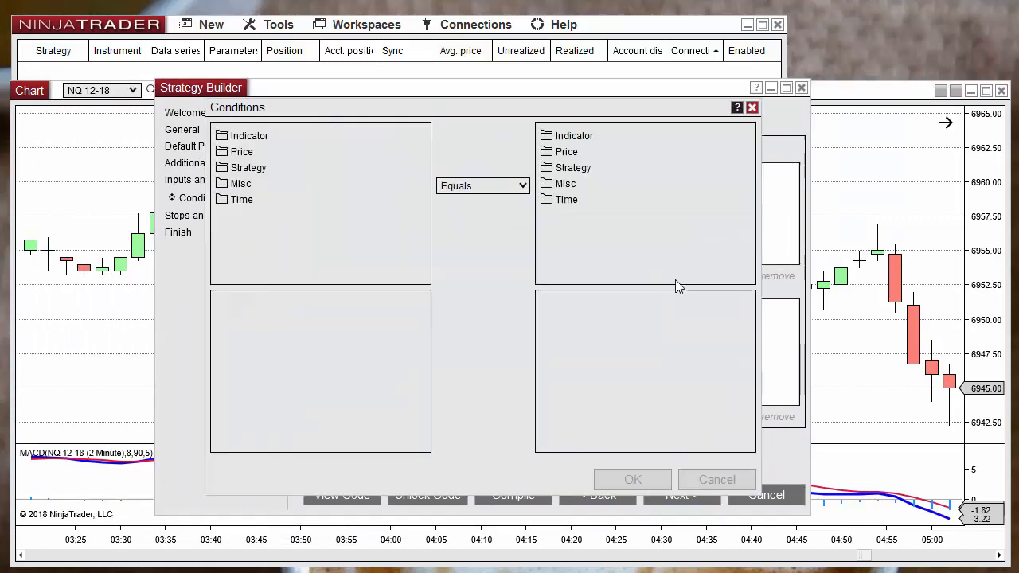
{"action": "left_click", "coordinate": [241, 137]}
{"action": "left_click", "coordinate": [268, 183]}
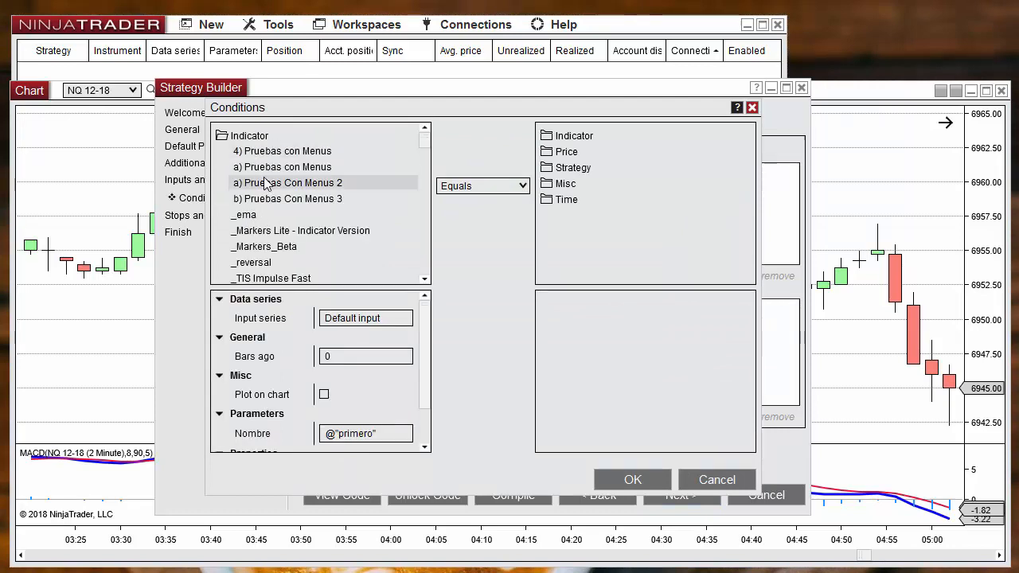
{"action": "key", "text": "m"}
{"action": "key", "text": "m"}
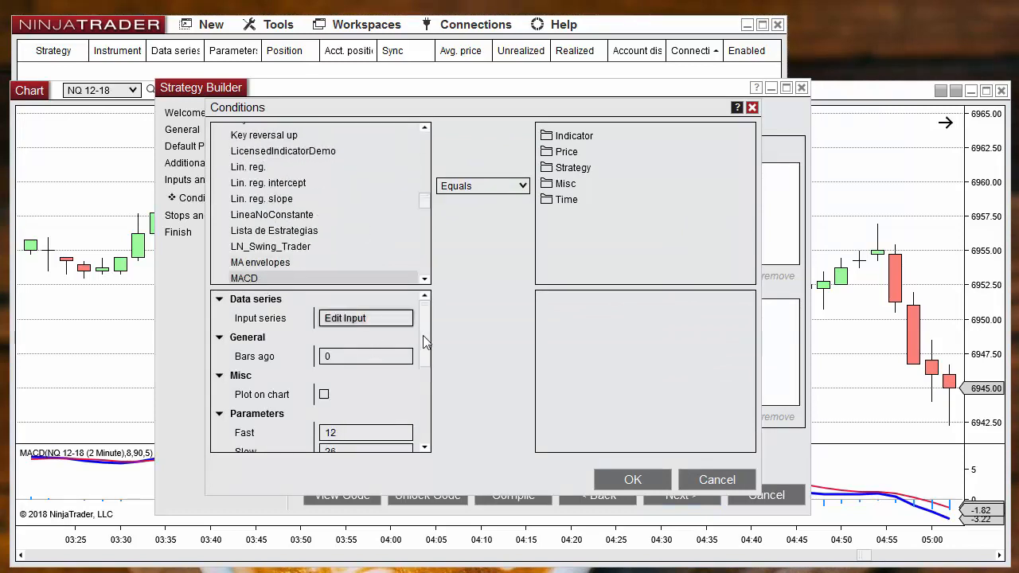
{"action": "left_click_drag", "start_coordinate": [423, 331], "coordinate": [424, 367]}
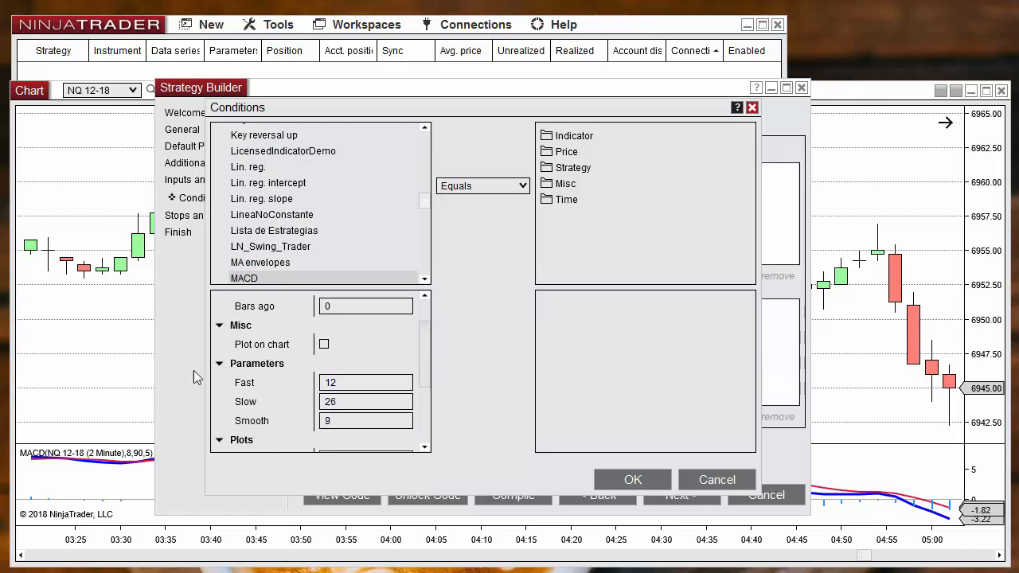
Step: Bring up the strategy PDF and zoom in to check the required MACD parameters, and move it away again
{"action": "left_click_drag", "start_coordinate": [0, 73], "coordinate": [690, 30]}
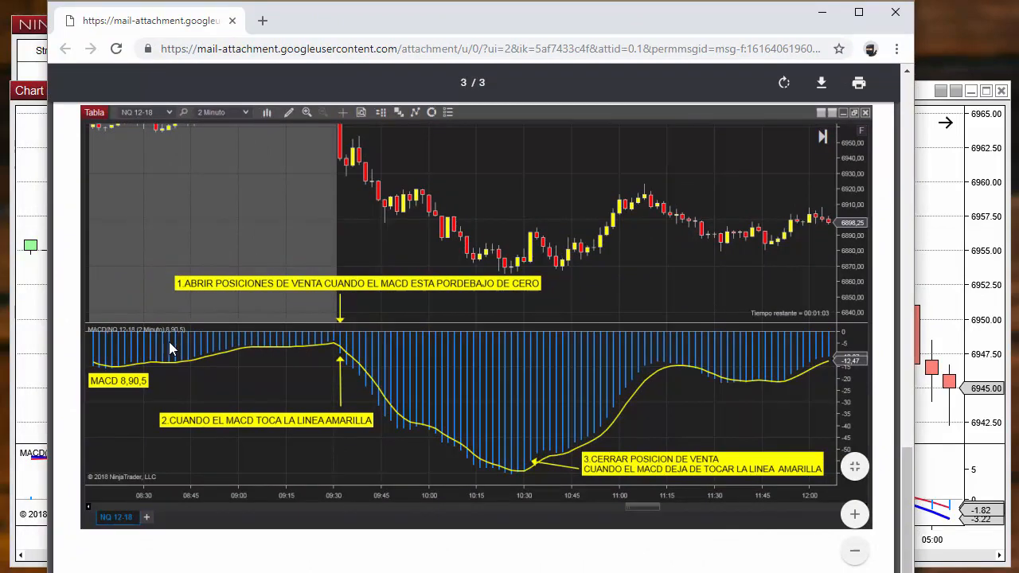
{"action": "scroll", "coordinate": [176, 338], "scroll_direction": "up", "scroll_amount": 2}
{"action": "scroll", "coordinate": [176, 338], "scroll_direction": "down", "scroll_amount": 2}
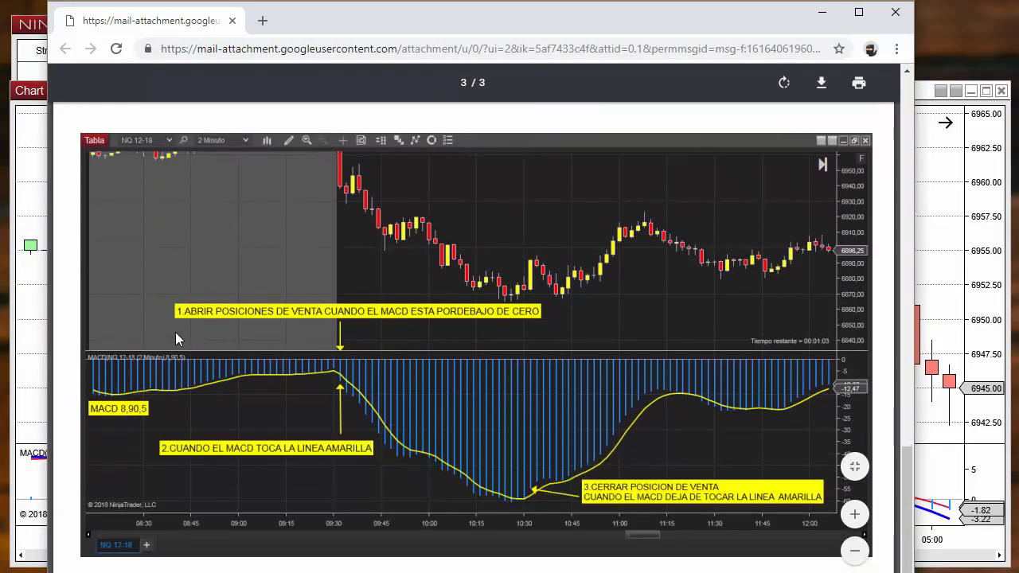
{"action": "left_click", "coordinate": [854, 513]}
{"action": "left_click", "coordinate": [853, 514]}
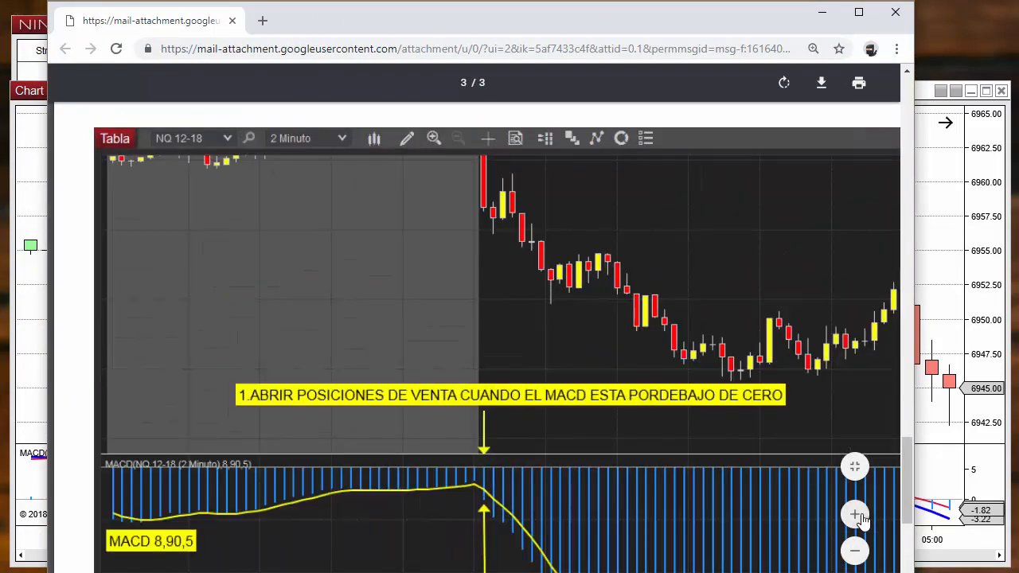
{"action": "left_click", "coordinate": [854, 513]}
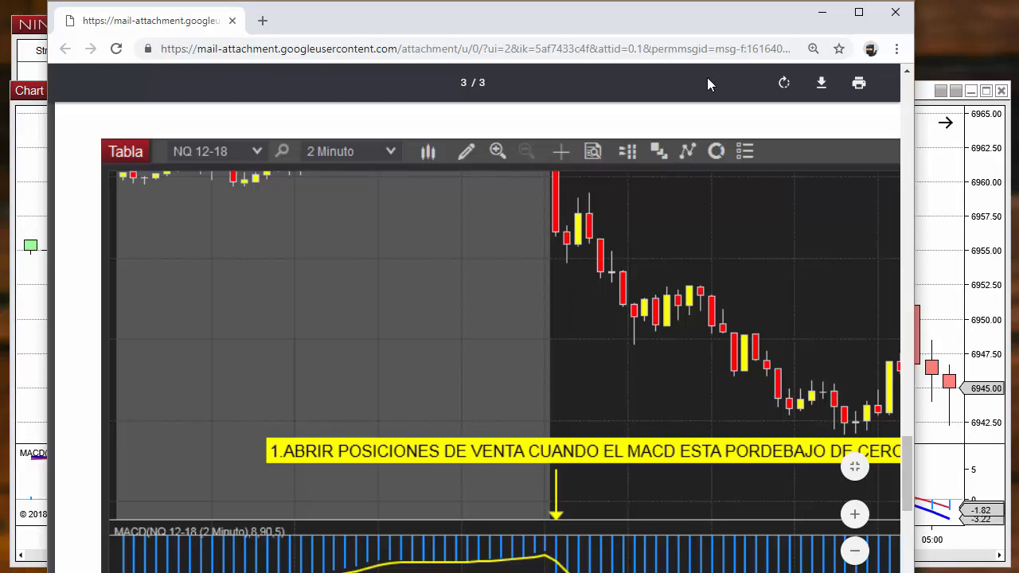
{"action": "left_click_drag", "start_coordinate": [777, 17], "coordinate": [1, 238]}
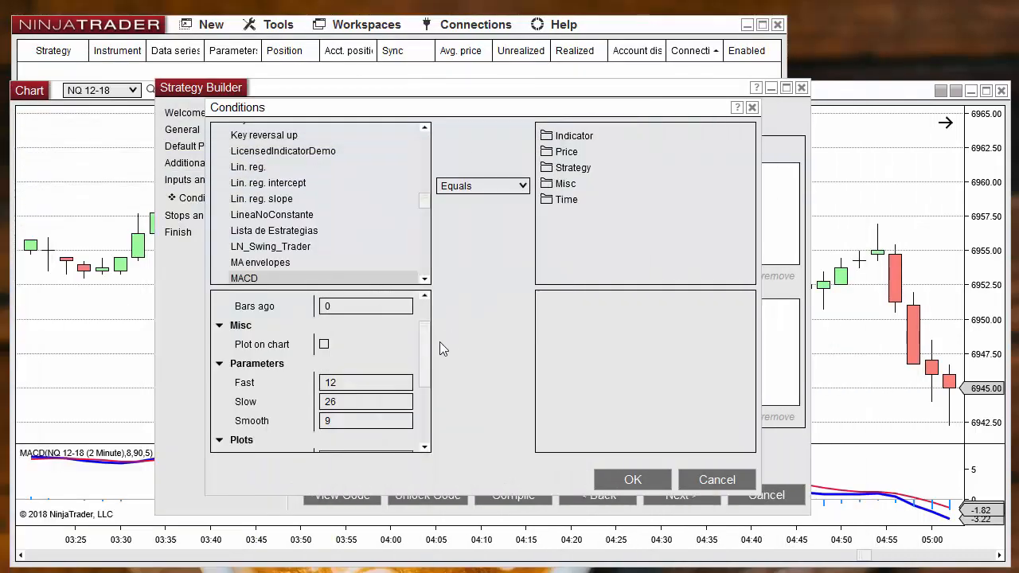
Step: Set the MACD parameters to Fast 8, Slow 90 and Smooth 5
{"action": "left_click", "coordinate": [342, 383]}
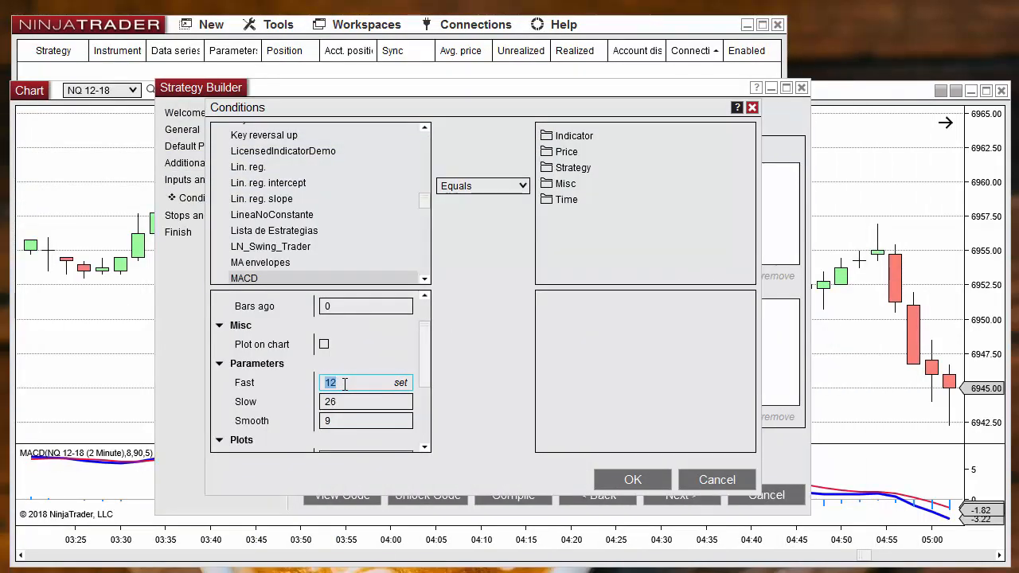
{"action": "type", "text": "8"}
{"action": "left_click", "coordinate": [351, 402]}
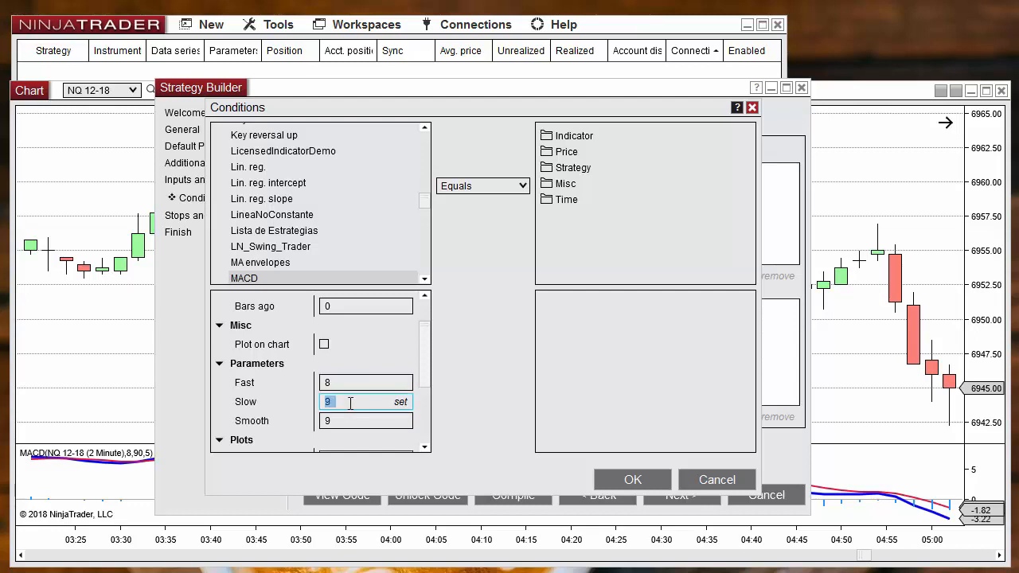
{"action": "type", "text": "90"}
{"action": "left_click", "coordinate": [343, 421]}
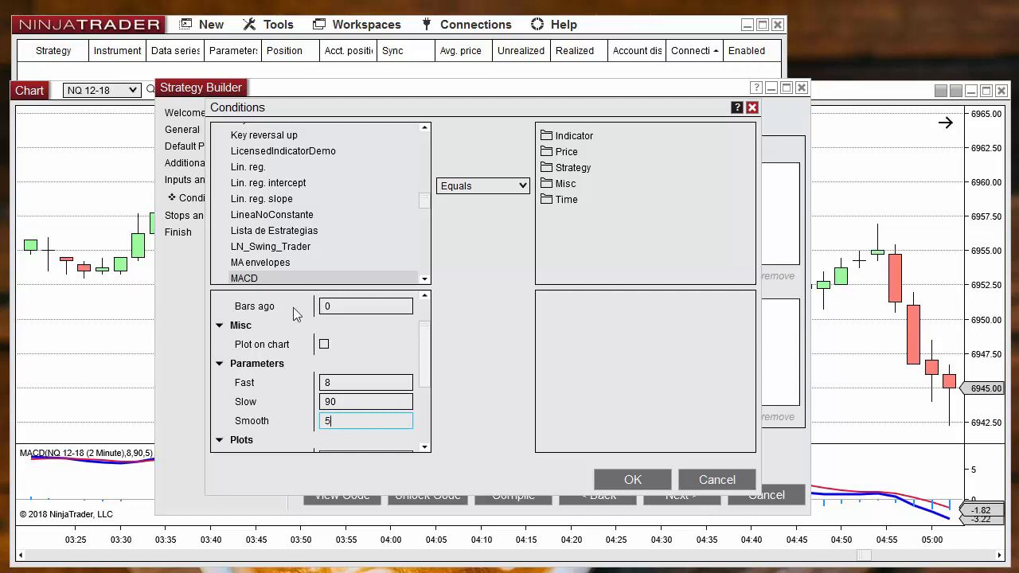
Step: Set the value plot of the condition's MACD indicator to MACD
{"action": "scroll", "coordinate": [427, 380], "scroll_direction": "down", "scroll_amount": 3}
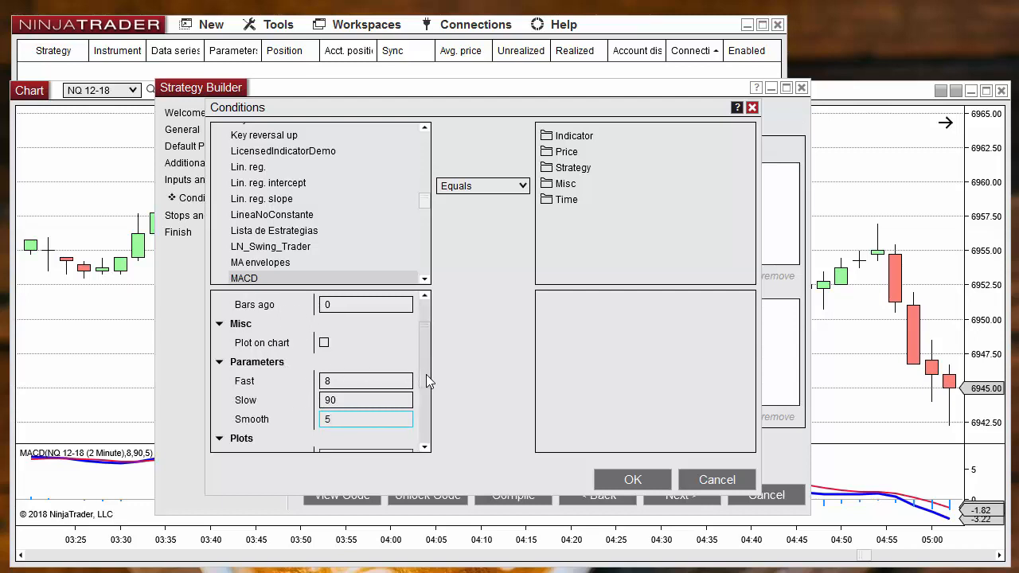
{"action": "left_click", "coordinate": [364, 341]}
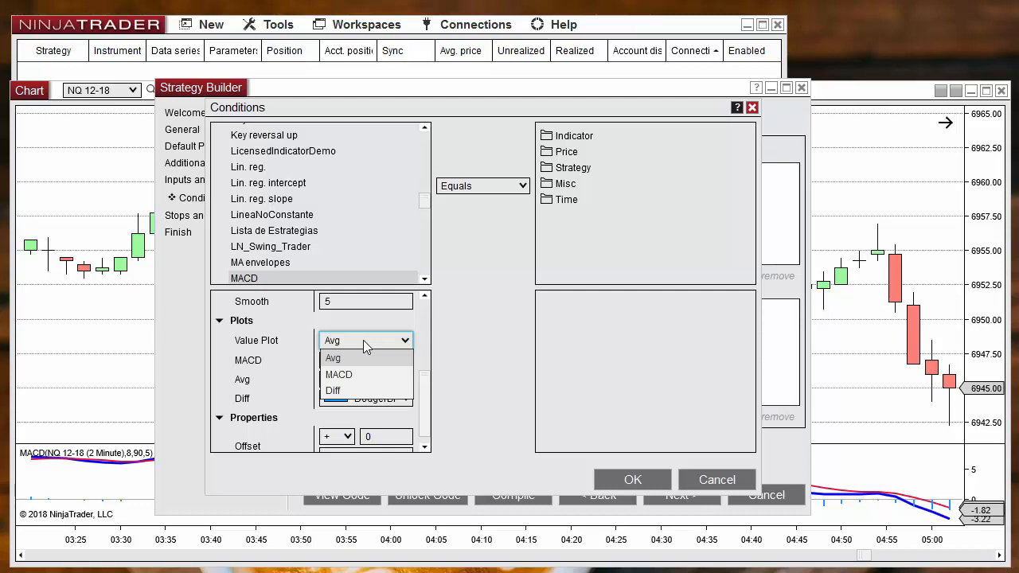
{"action": "left_click", "coordinate": [353, 375]}
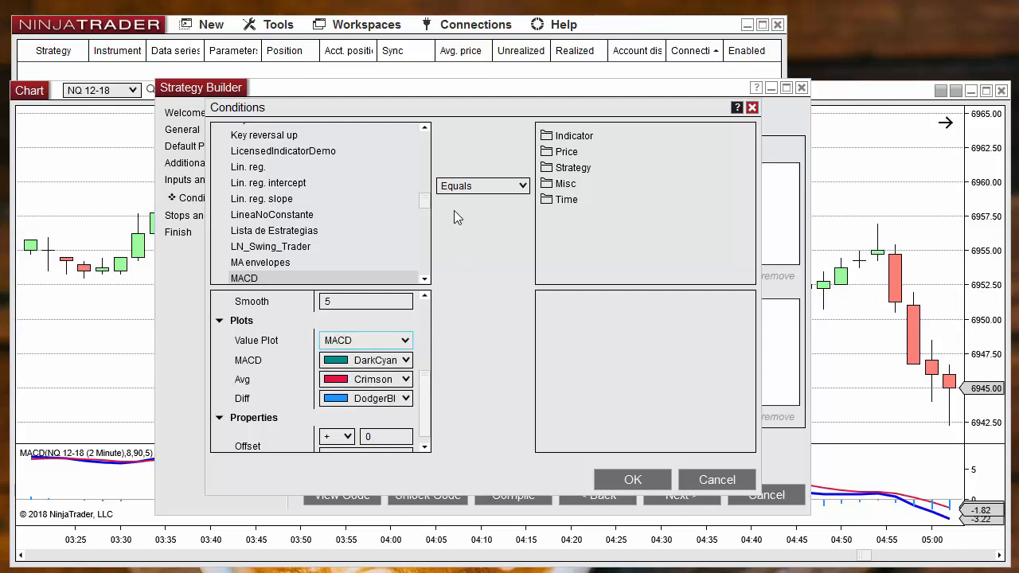
Step: Set the comparison to Greater and use a numeric value of 0 as the condition's second operand
{"action": "left_click", "coordinate": [457, 187]}
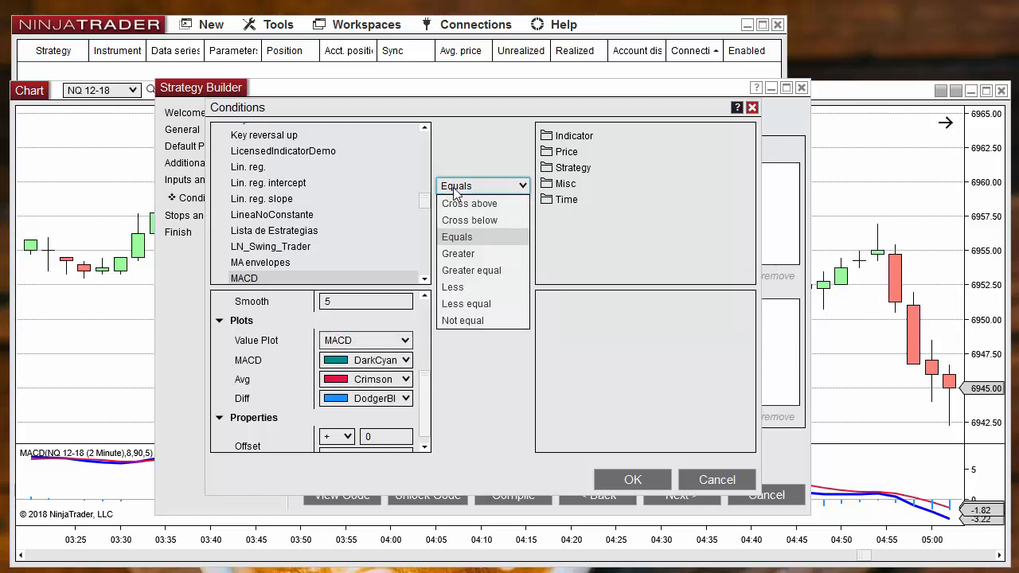
{"action": "left_click", "coordinate": [465, 257]}
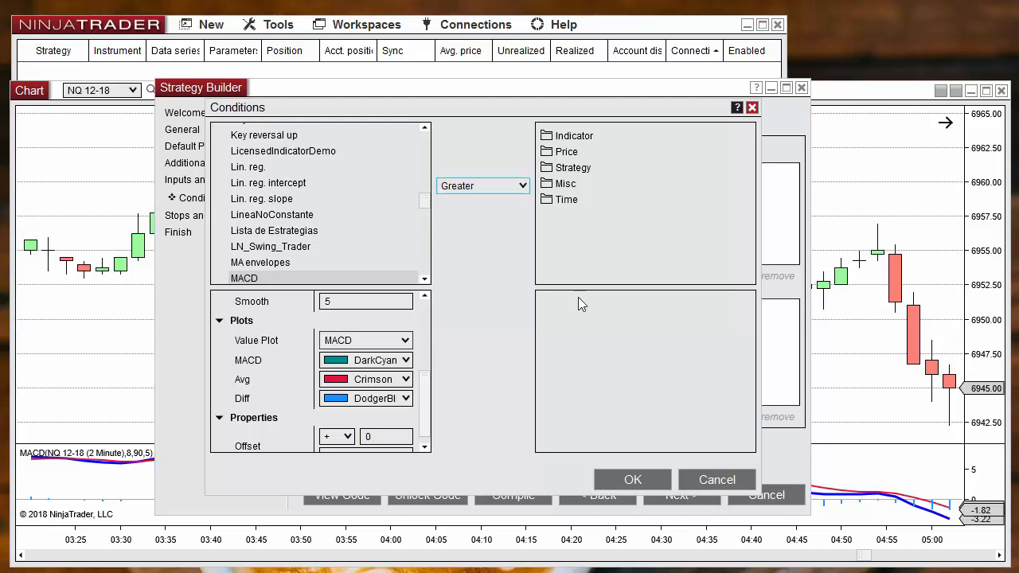
{"action": "left_click", "coordinate": [565, 185]}
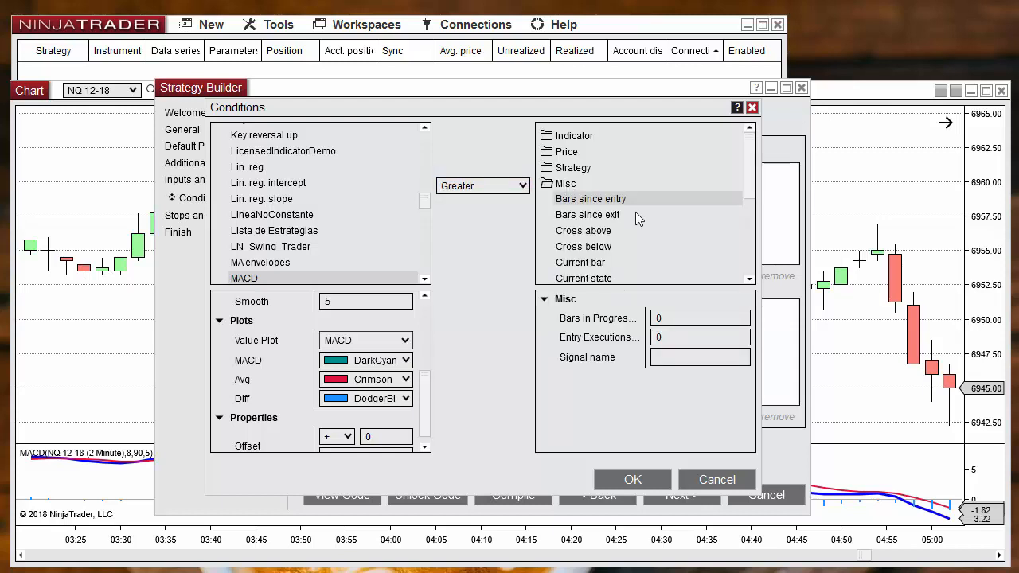
{"action": "left_click_drag", "start_coordinate": [750, 186], "coordinate": [750, 239]}
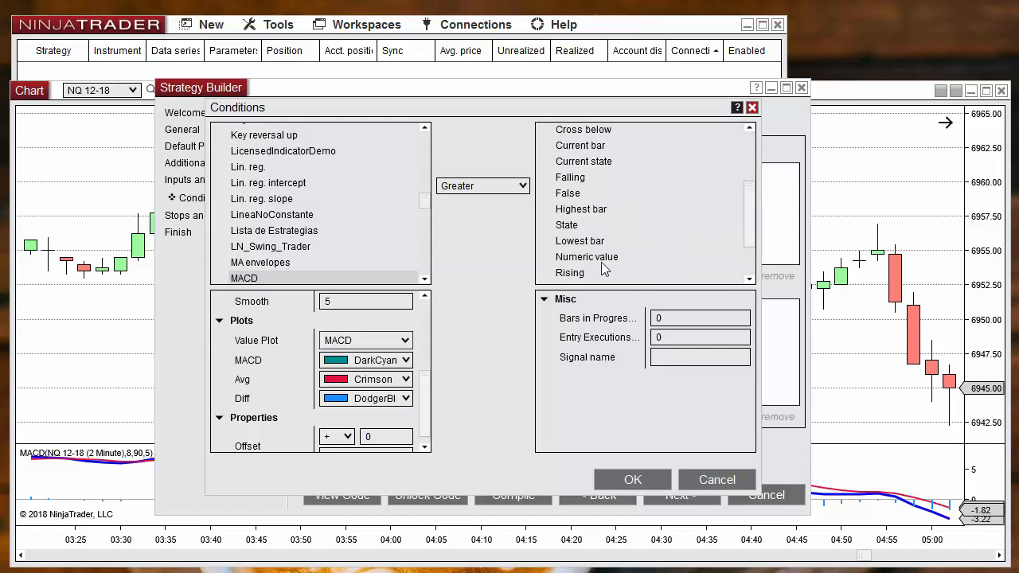
{"action": "left_click", "coordinate": [575, 262]}
{"action": "left_click", "coordinate": [675, 324]}
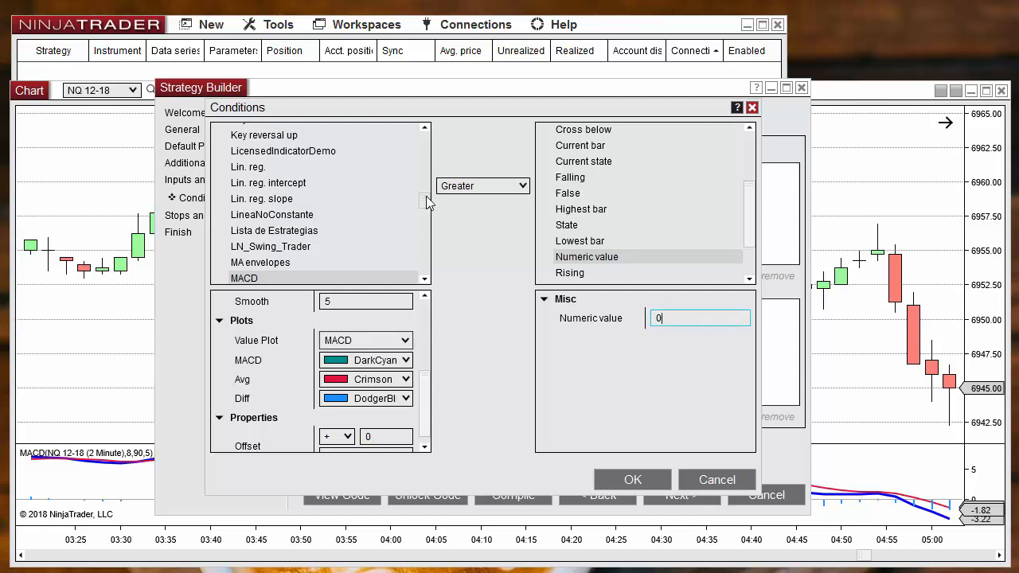
Step: Confirm the MACD greater than 0 condition and uncover the chart to examine the MACD lines
{"action": "left_click", "coordinate": [625, 480]}
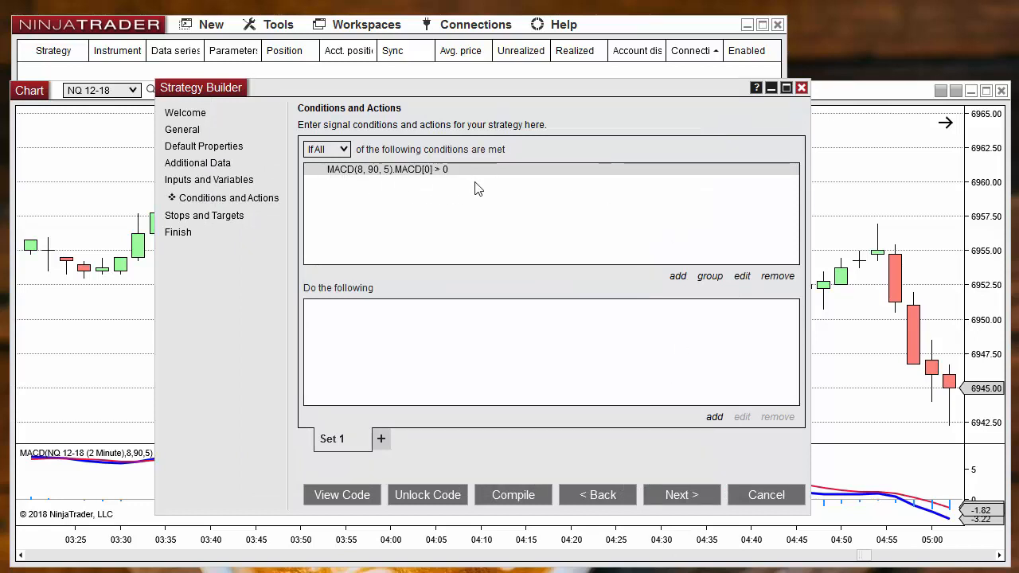
{"action": "left_click_drag", "start_coordinate": [481, 89], "coordinate": [216, 82]}
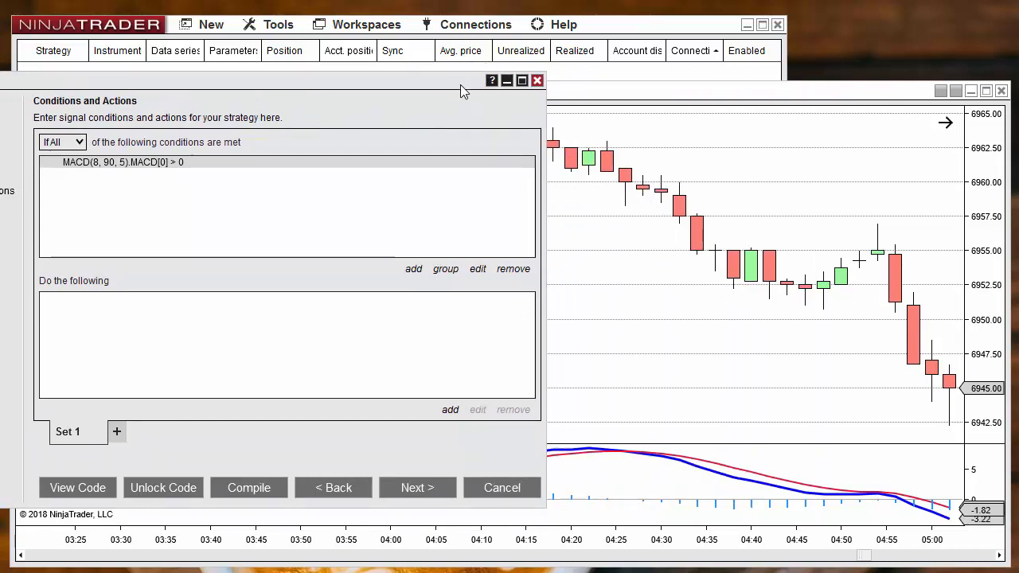
{"action": "left_click_drag", "start_coordinate": [467, 90], "coordinate": [268, 89]}
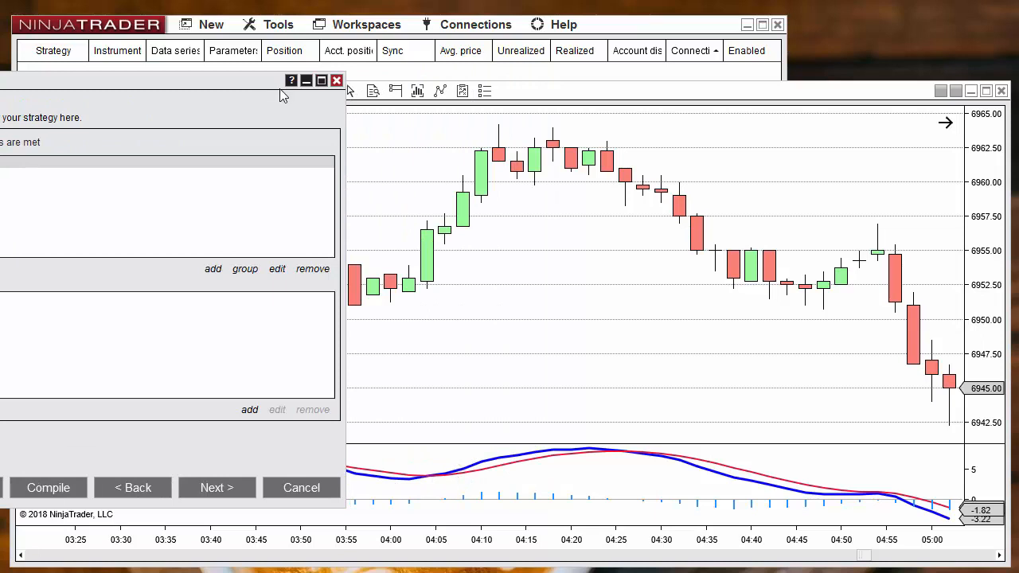
{"action": "left_click_drag", "start_coordinate": [232, 90], "coordinate": [704, 95]}
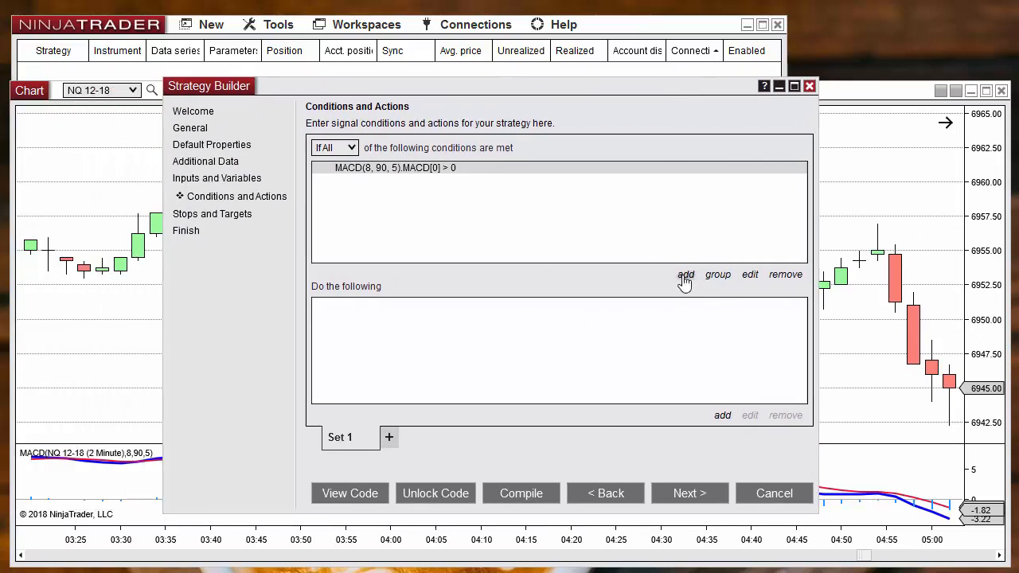
Step: Add a second condition to Set 1 with the MACD indicator as its first operand
{"action": "left_click", "coordinate": [682, 273]}
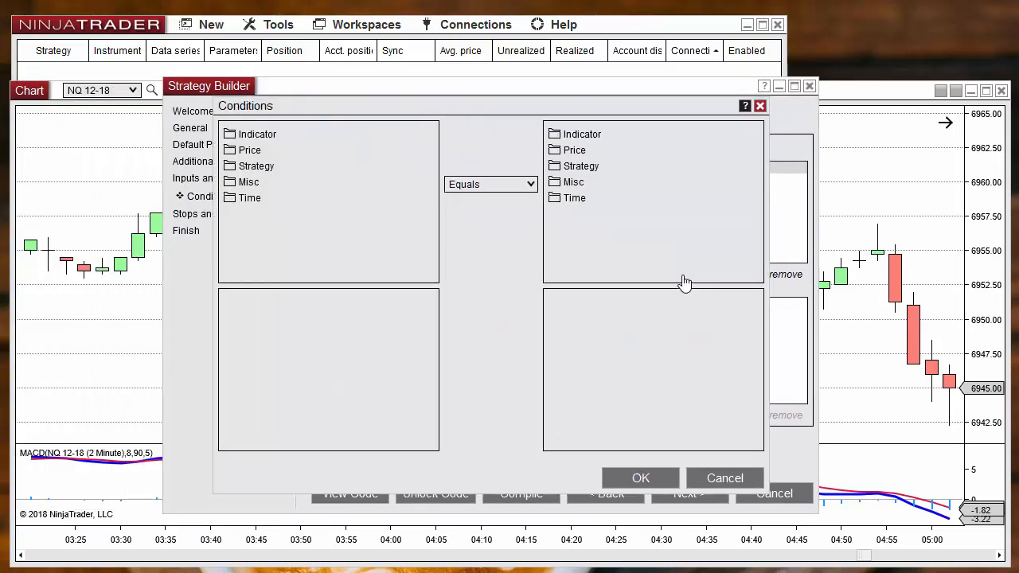
{"action": "left_click", "coordinate": [249, 139]}
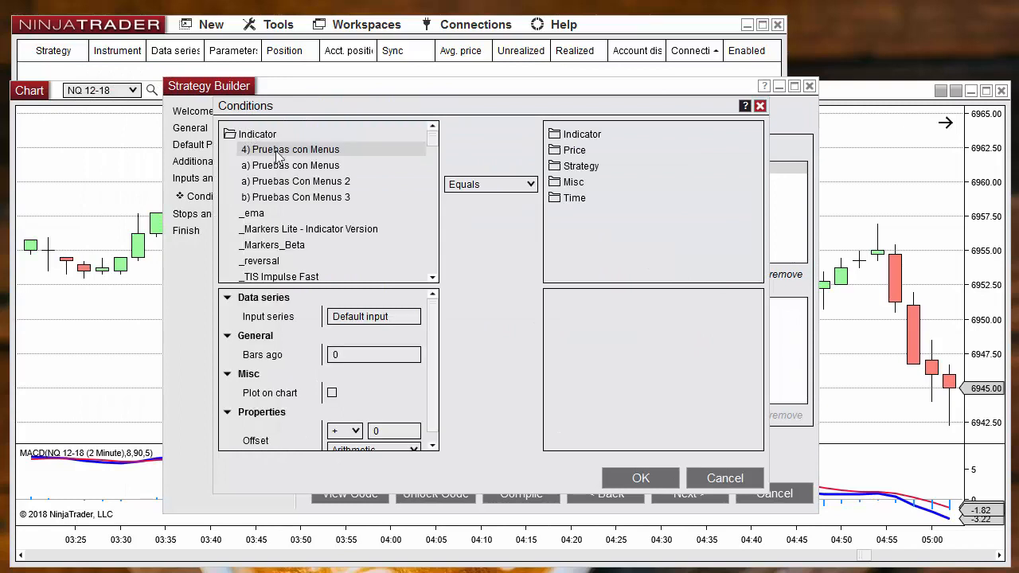
{"action": "left_click", "coordinate": [276, 215]}
{"action": "key", "text": "m"}
{"action": "key", "text": "m"}
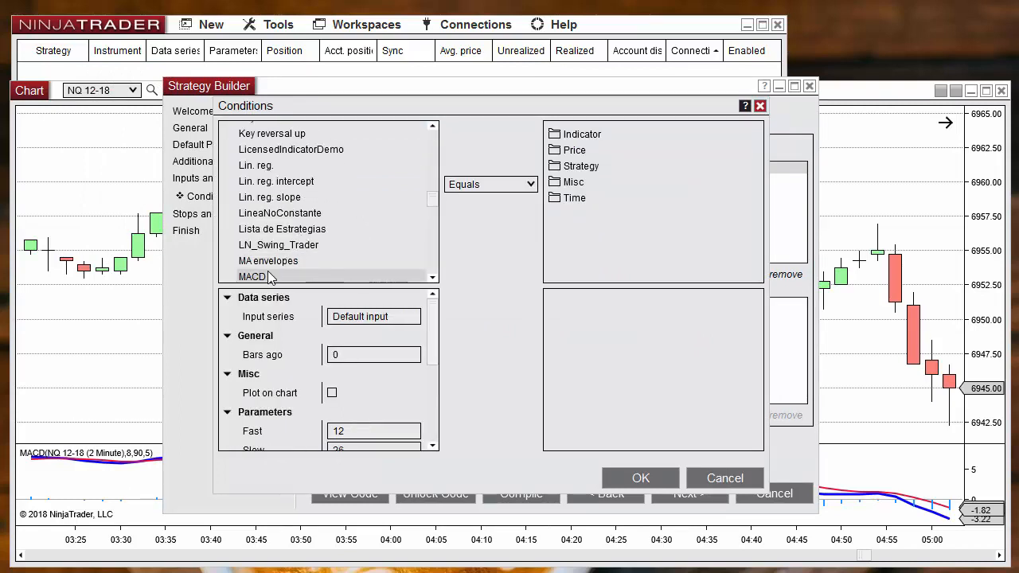
Step: Set the first operand's MACD parameters to Fast 8, Slow 90 and Smooth 5
{"action": "scroll", "coordinate": [436, 358], "scroll_direction": "down", "scroll_amount": 2}
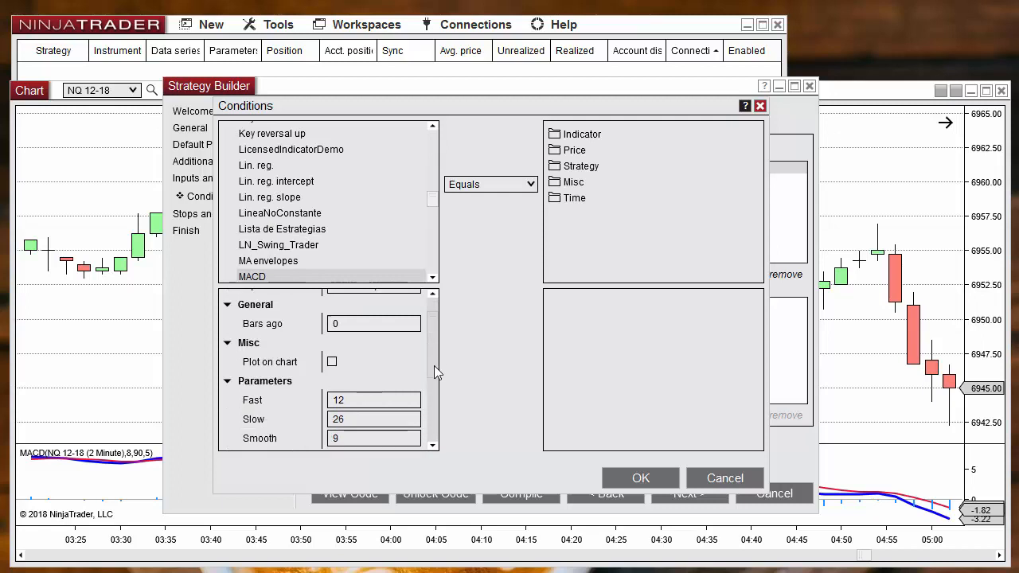
{"action": "left_click", "coordinate": [371, 377]}
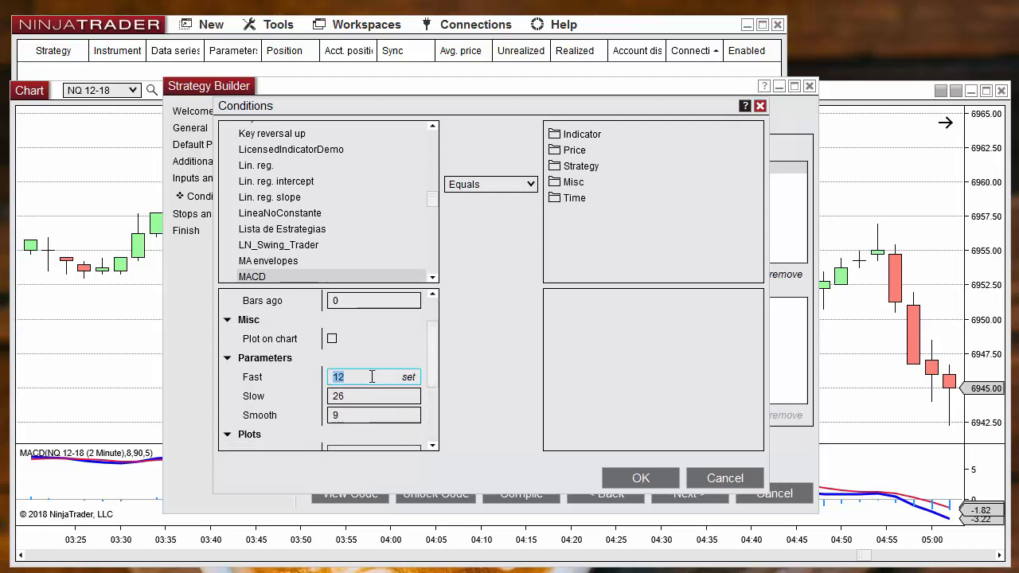
{"action": "type", "text": "8"}
{"action": "left_click", "coordinate": [355, 395]}
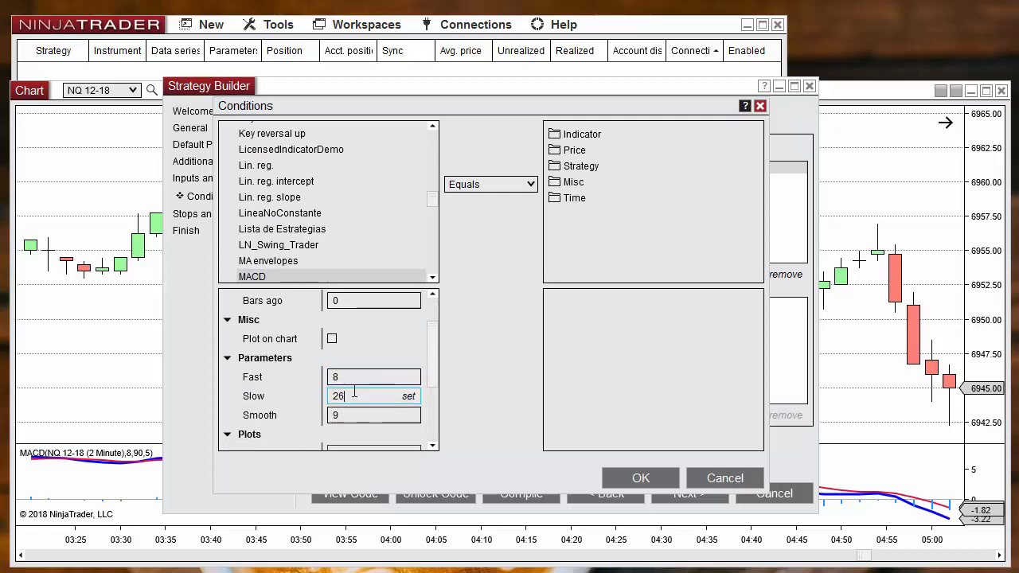
{"action": "type", "text": "90"}
{"action": "left_click", "coordinate": [354, 411]}
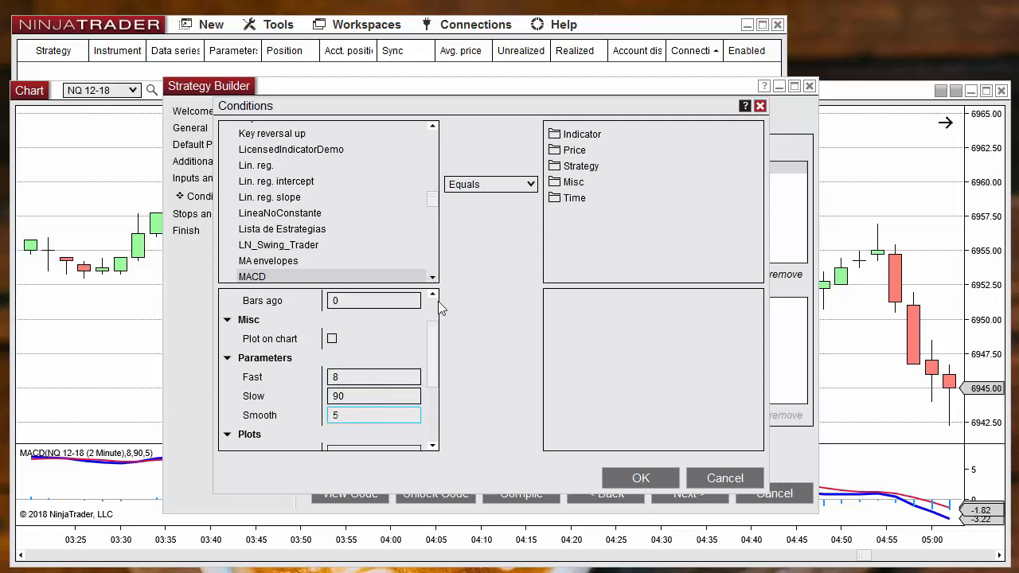
Step: Set the first operand's value plot to MACD and the comparison to Cross above
{"action": "left_click_drag", "start_coordinate": [429, 347], "coordinate": [430, 382]}
{"action": "left_click", "coordinate": [362, 385]}
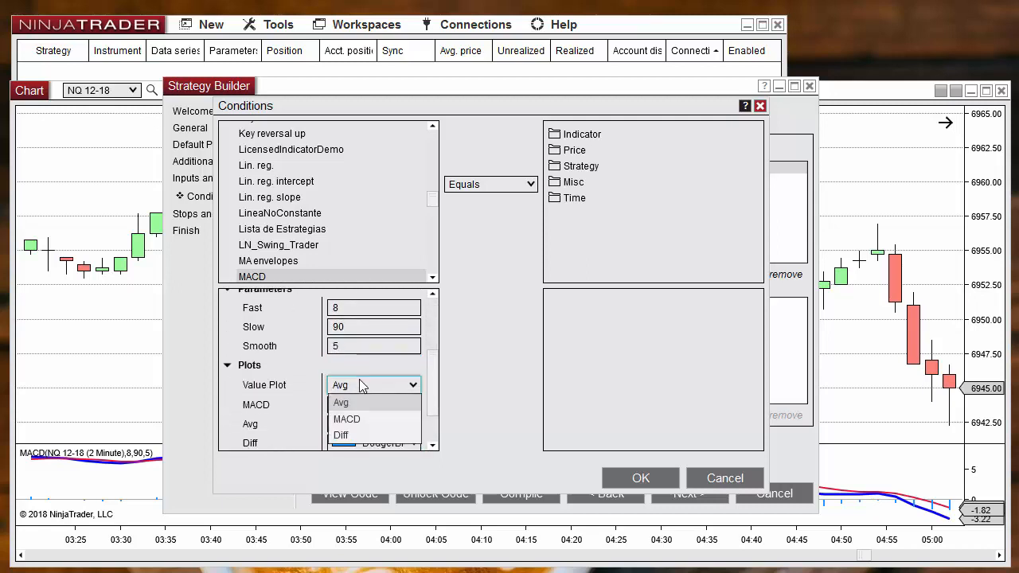
{"action": "left_click", "coordinate": [358, 417]}
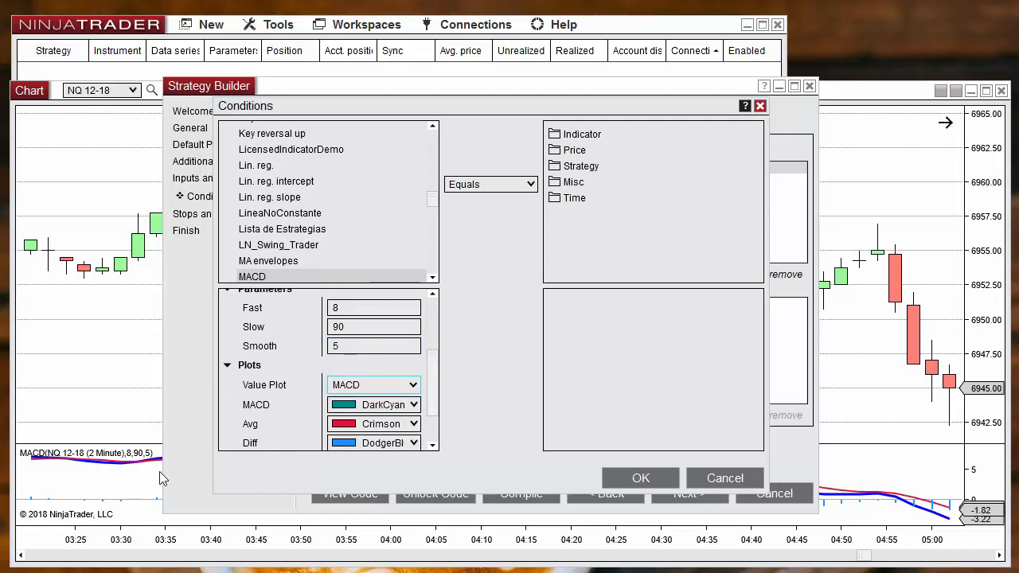
{"action": "left_click", "coordinate": [483, 185]}
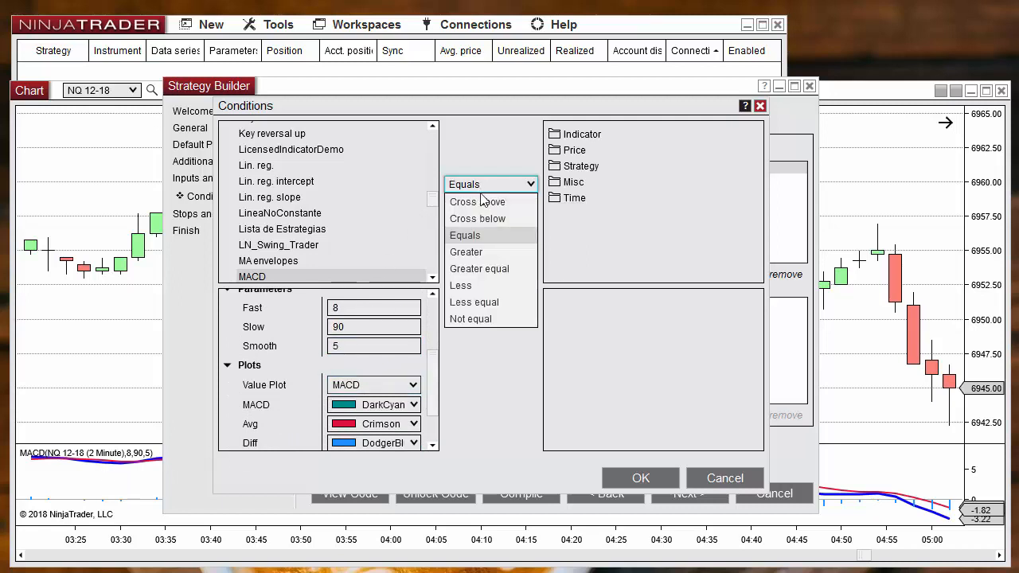
{"action": "left_click", "coordinate": [478, 203]}
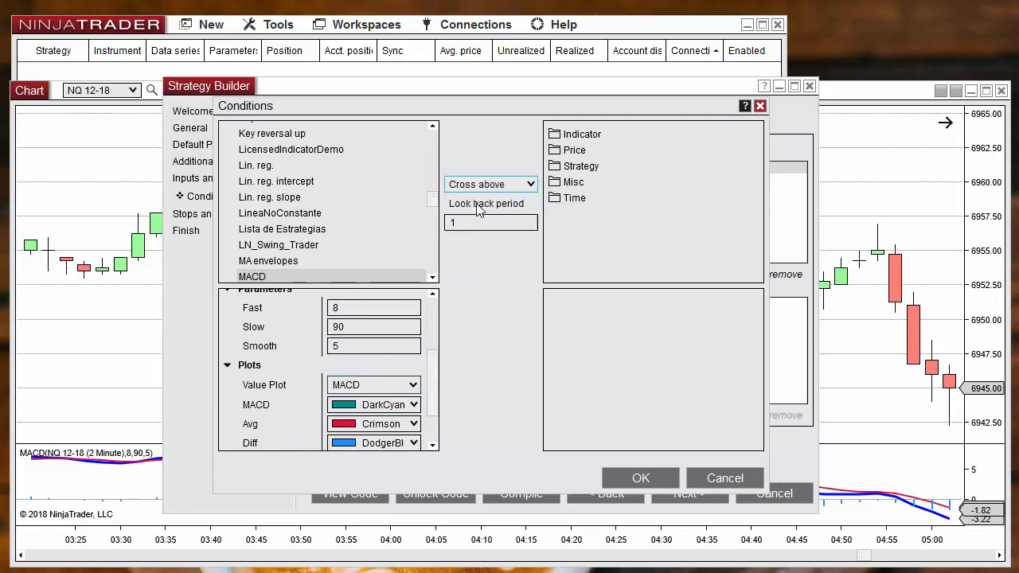
Step: Choose the MACD indicator as the second operand of the Cross above condition
{"action": "double_click", "coordinate": [577, 133]}
{"action": "left_click", "coordinate": [629, 197]}
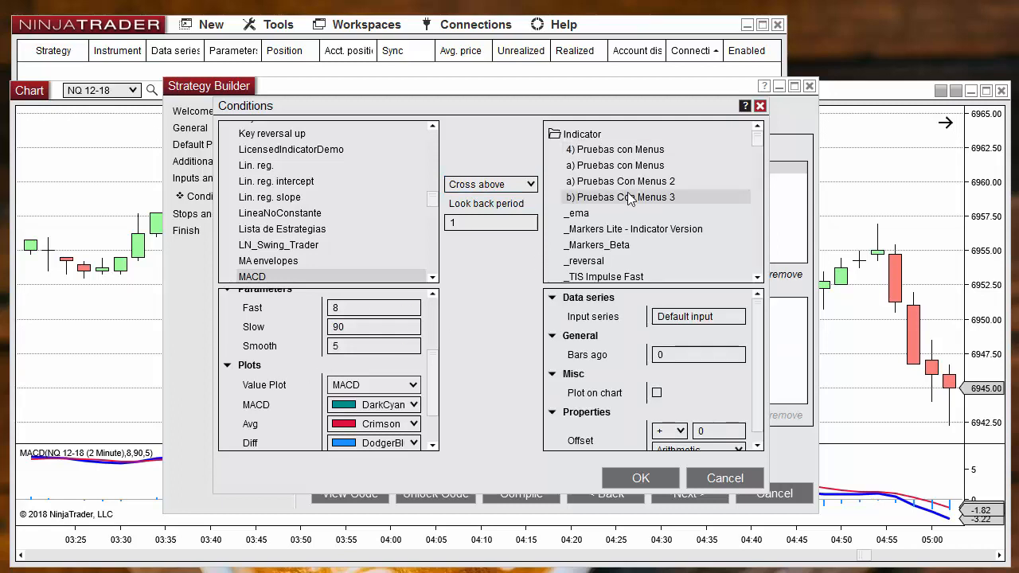
{"action": "key", "text": "m"}
{"action": "key", "text": "m"}
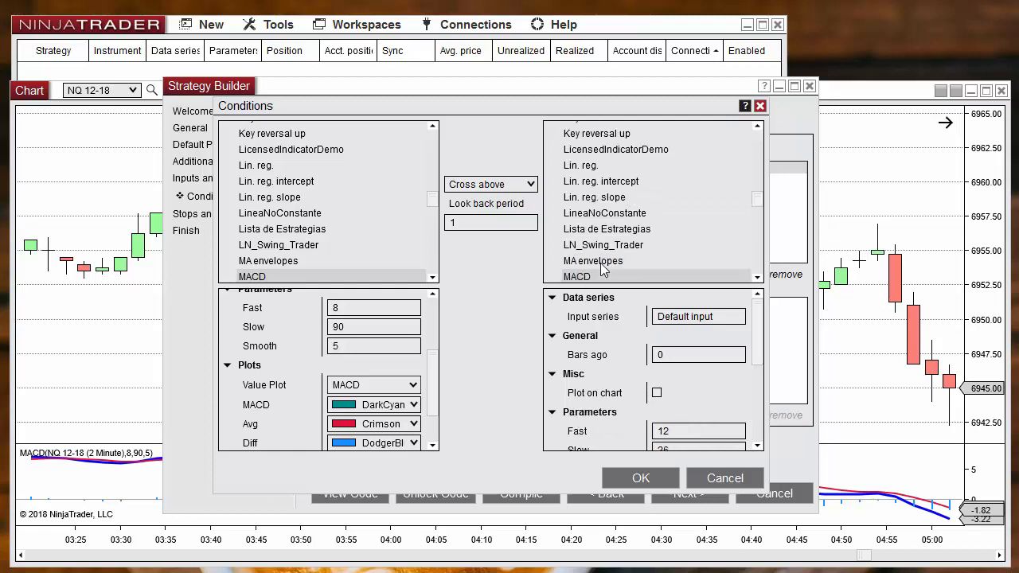
Step: Set the second operand's MACD parameters to Fast 8, Slow 90 and Smooth 5, keeping the Avg value plot, and confirm the condition
{"action": "scroll", "coordinate": [757, 360], "scroll_direction": "down", "scroll_amount": 3}
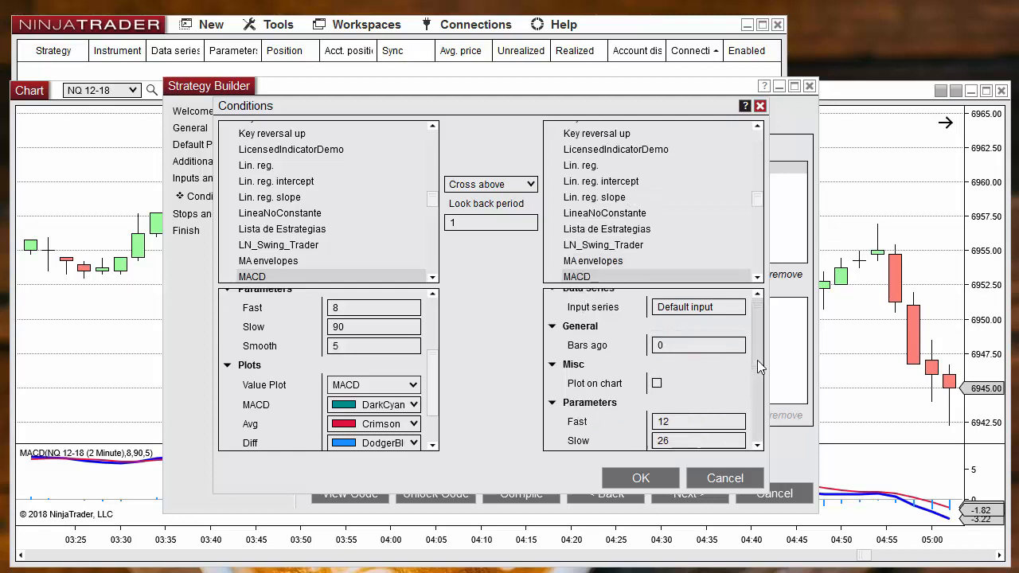
{"action": "double_click", "coordinate": [671, 340]}
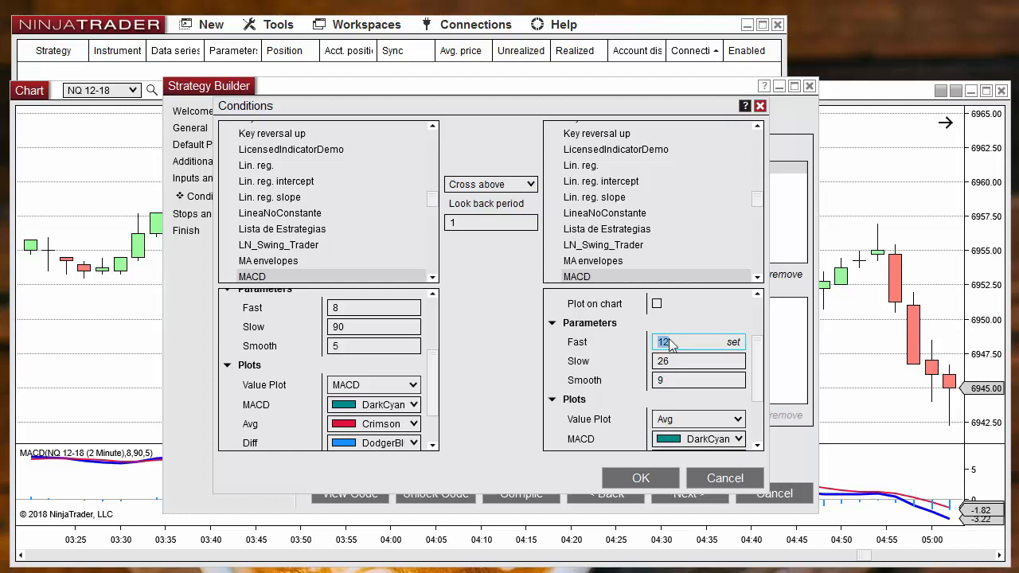
{"action": "type", "text": "8"}
{"action": "double_click", "coordinate": [681, 360]}
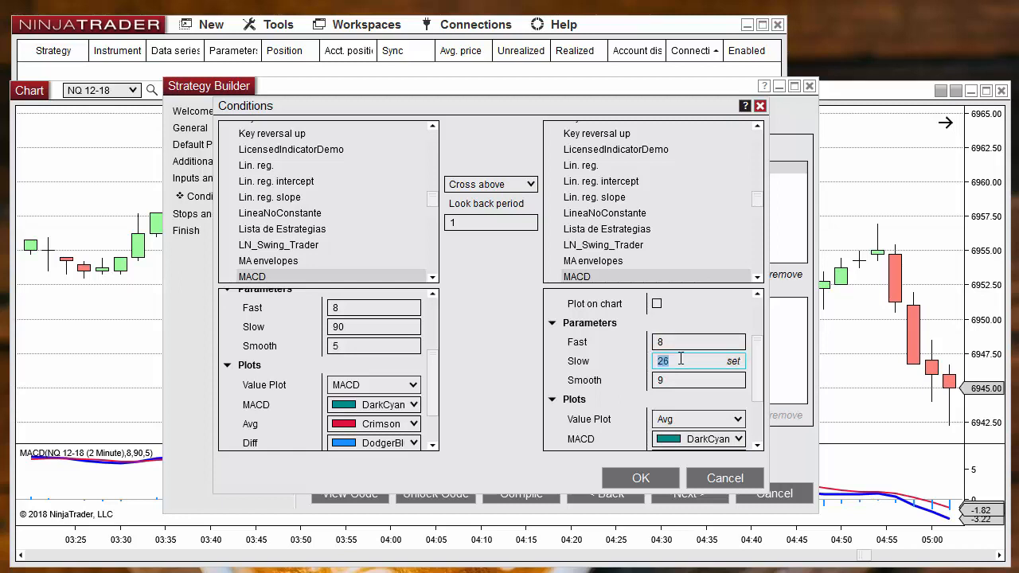
{"action": "key", "text": "Tab"}
{"action": "double_click", "coordinate": [679, 381]}
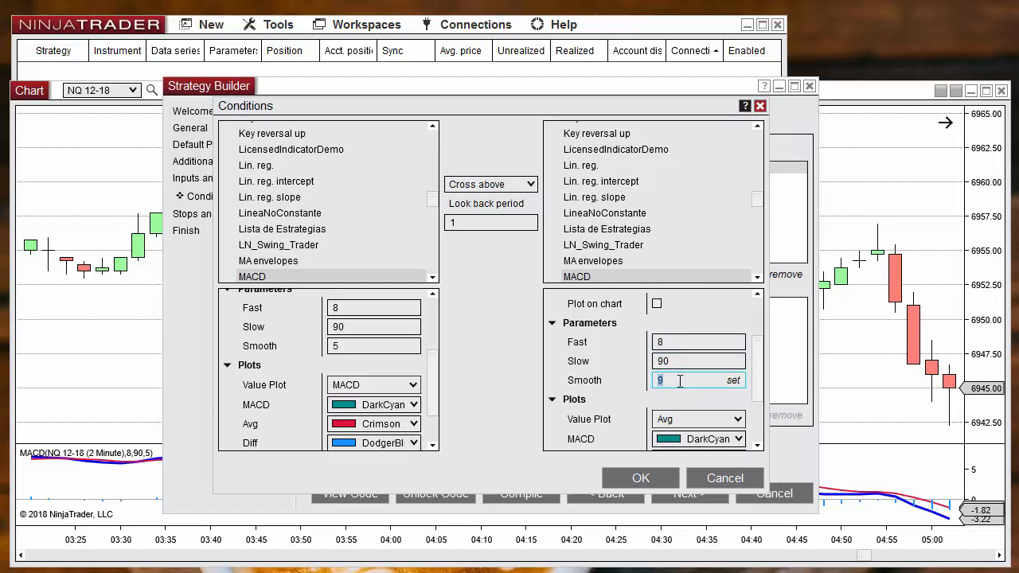
{"action": "scroll", "coordinate": [761, 393], "scroll_direction": "down", "scroll_amount": 2}
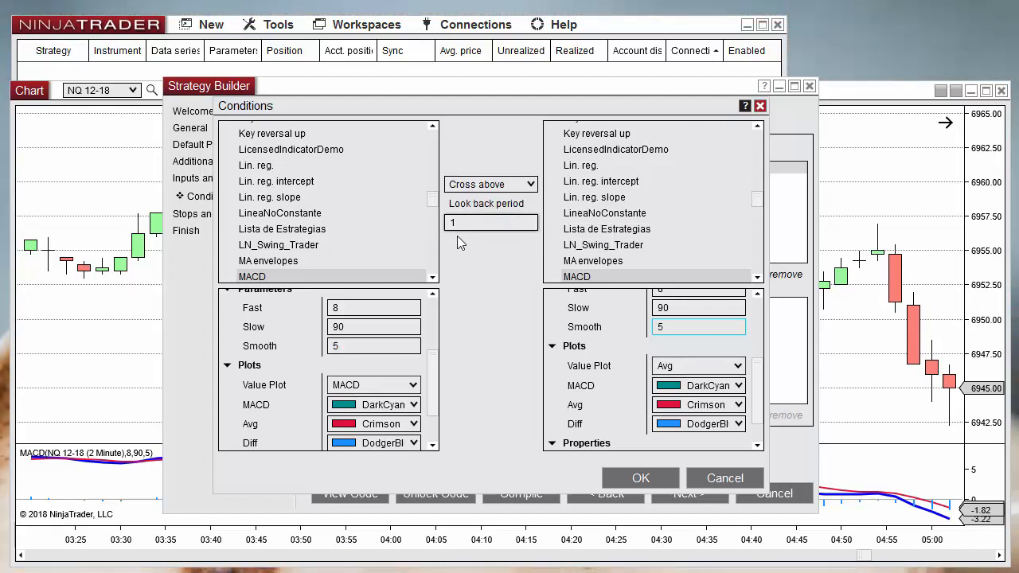
{"action": "left_click", "coordinate": [650, 481]}
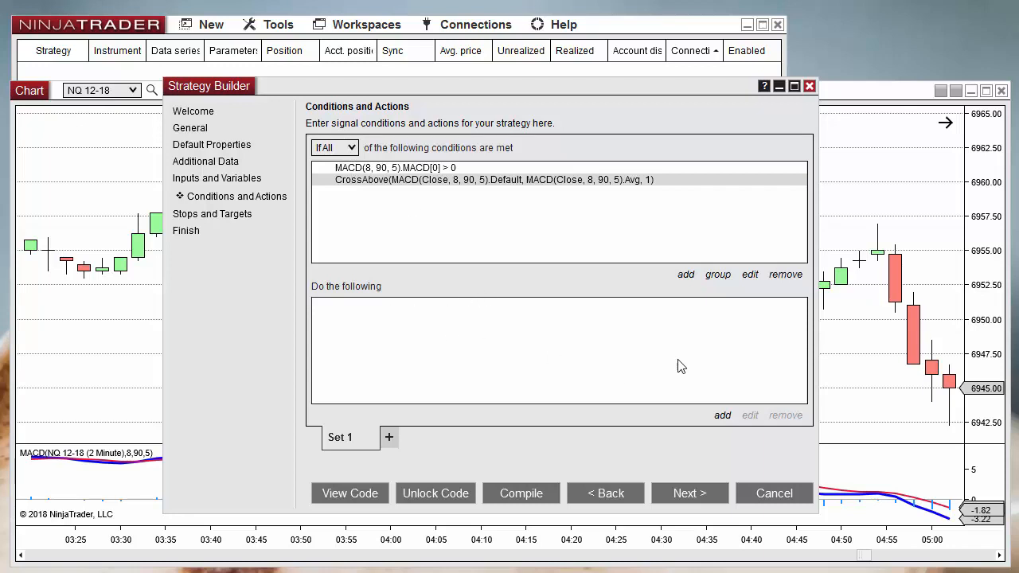
Step: Add an Enter long position action from Order Management to Set 1 with the default quantity
{"action": "left_click", "coordinate": [721, 416]}
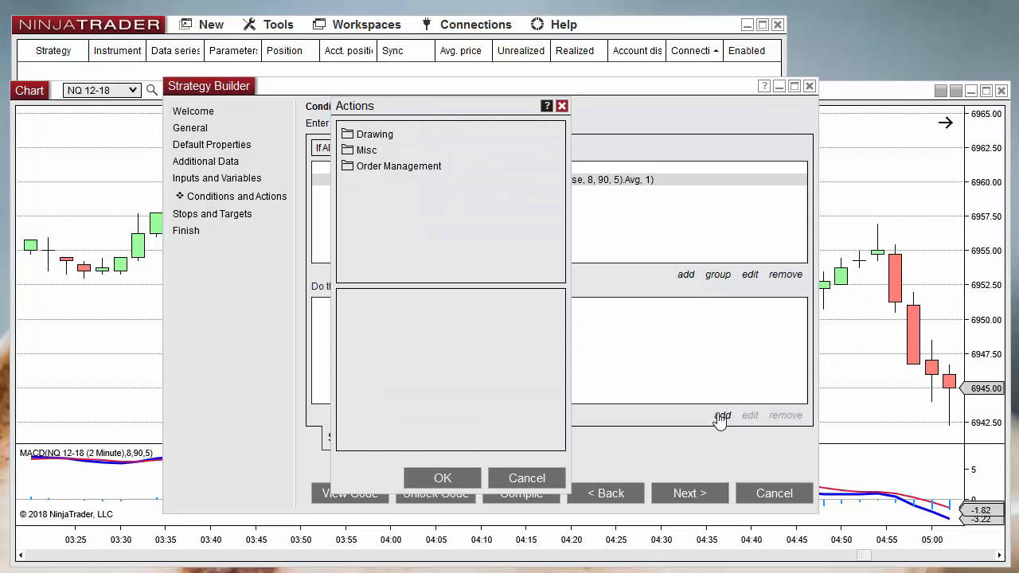
{"action": "double_click", "coordinate": [382, 167]}
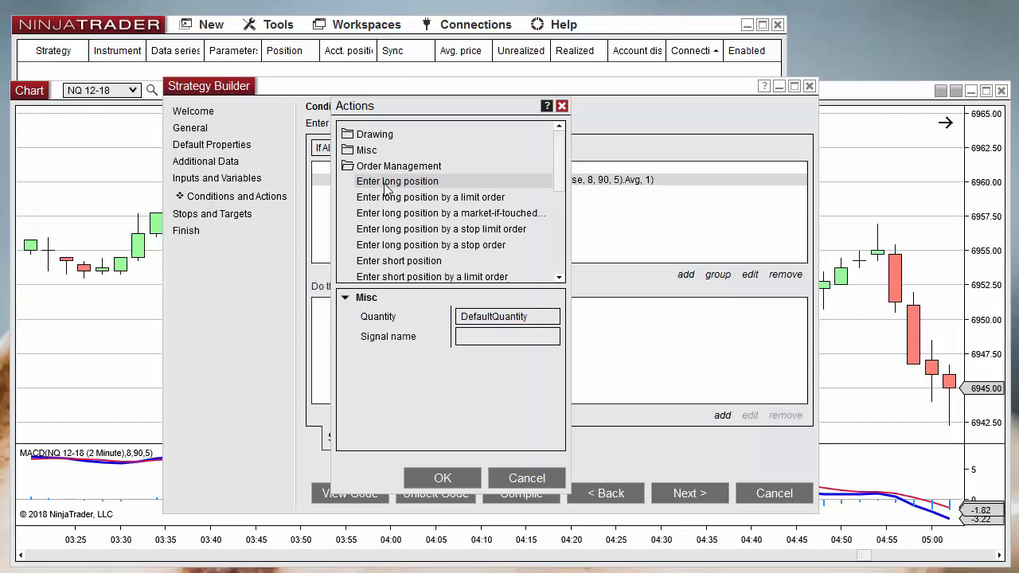
{"action": "left_click", "coordinate": [443, 478]}
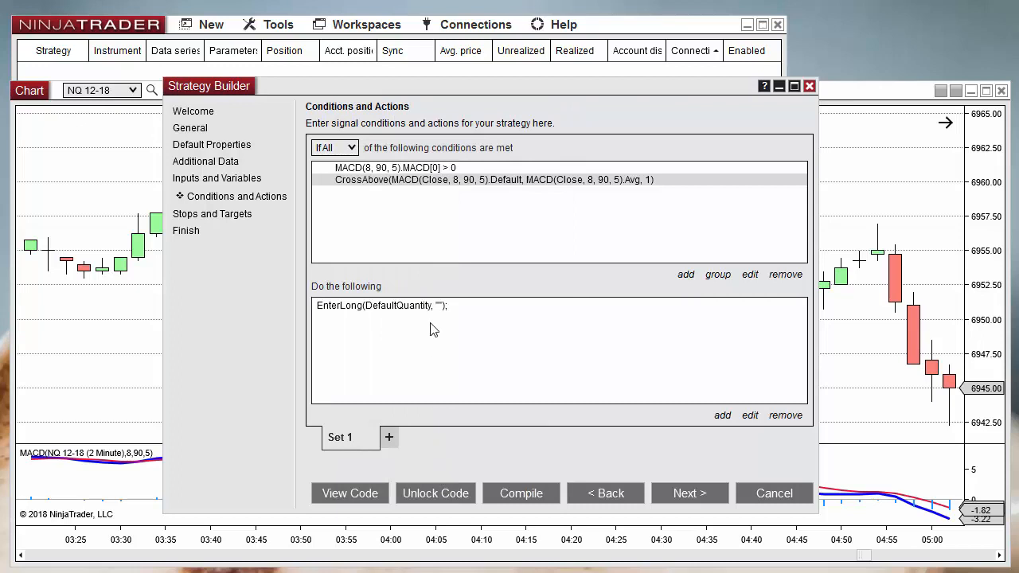
Step: Move the Strategy Builder window aside to compare the long entry rules with the MACD on the chart, and bring it back
{"action": "left_click_drag", "start_coordinate": [600, 93], "coordinate": [466, 88]}
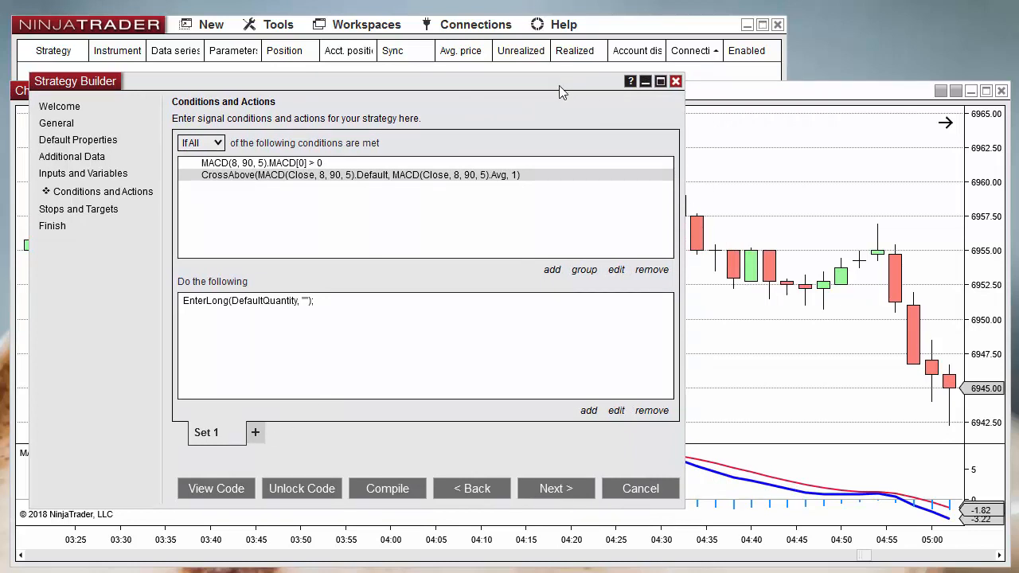
{"action": "left_click_drag", "start_coordinate": [559, 86], "coordinate": [362, 73]}
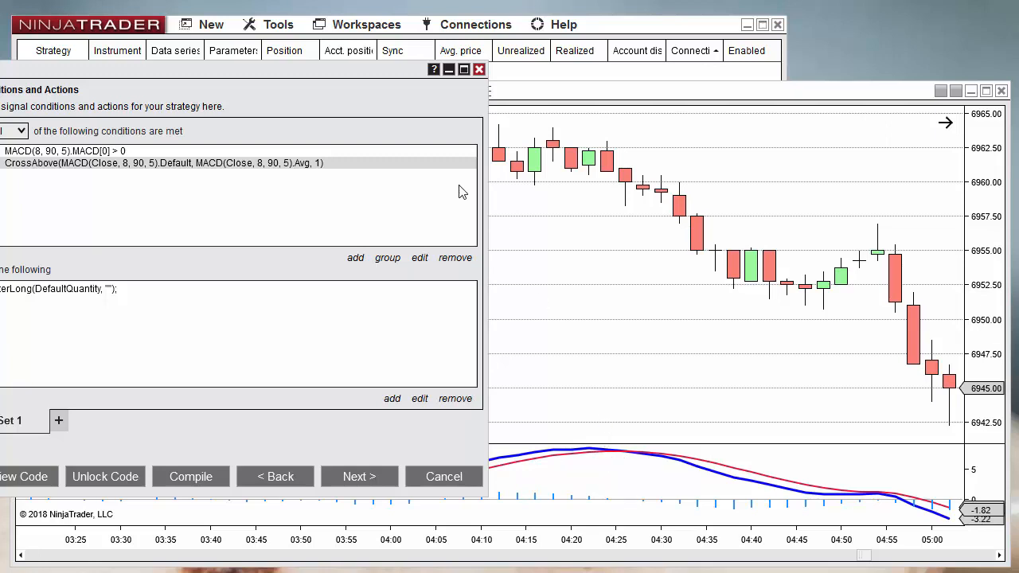
{"action": "left_click_drag", "start_coordinate": [318, 70], "coordinate": [679, 89]}
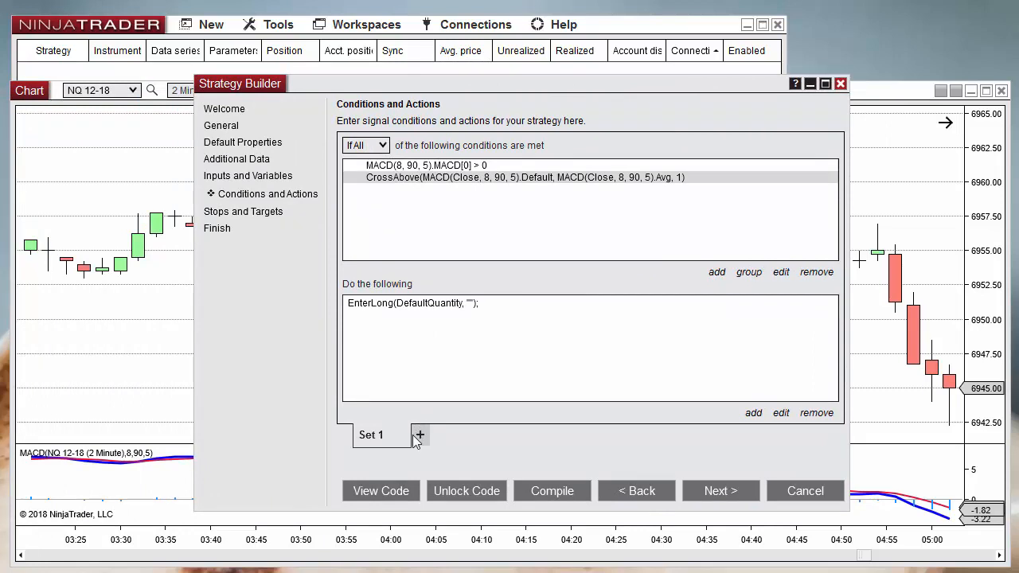
Step: Duplicate the Set 1 conditions and action into a new set
{"action": "right_click", "coordinate": [391, 435]}
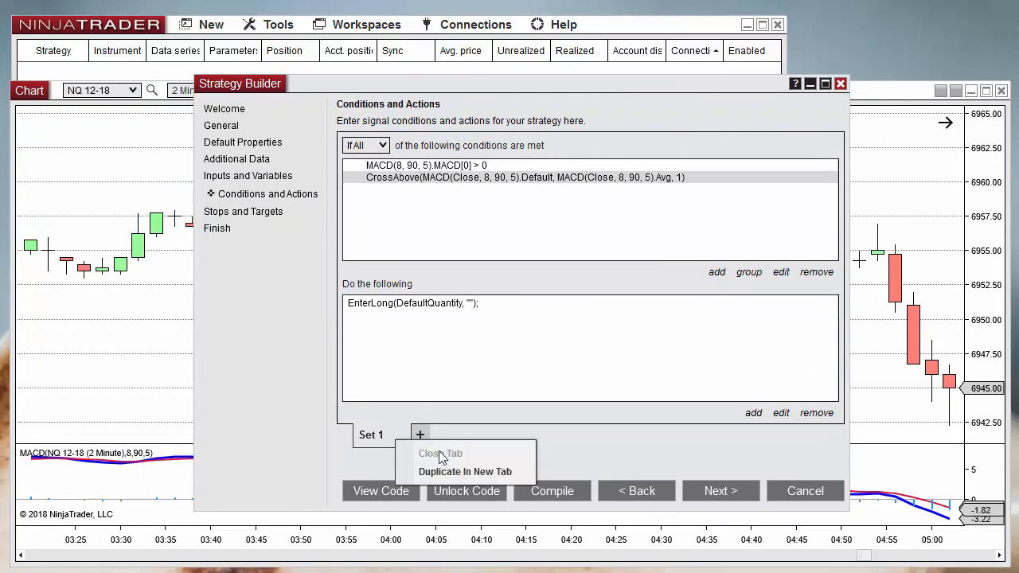
{"action": "left_click", "coordinate": [472, 473]}
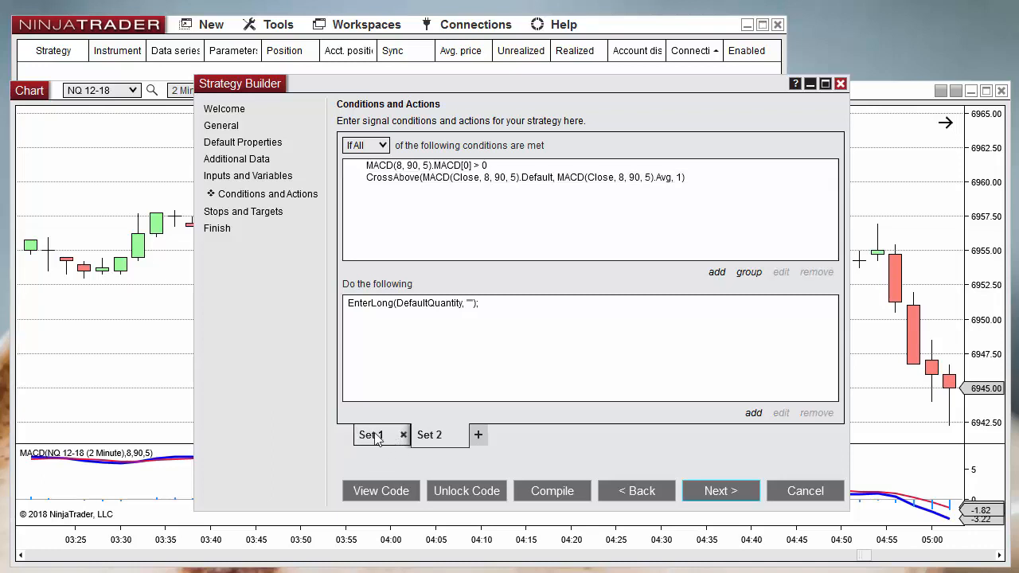
{"action": "right_click", "coordinate": [427, 439]}
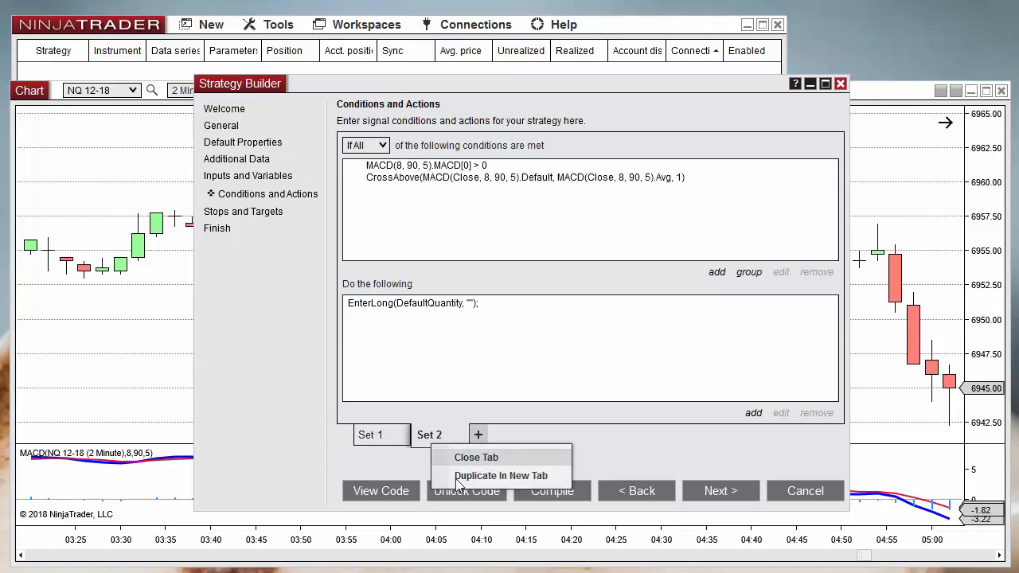
{"action": "left_click", "coordinate": [500, 382]}
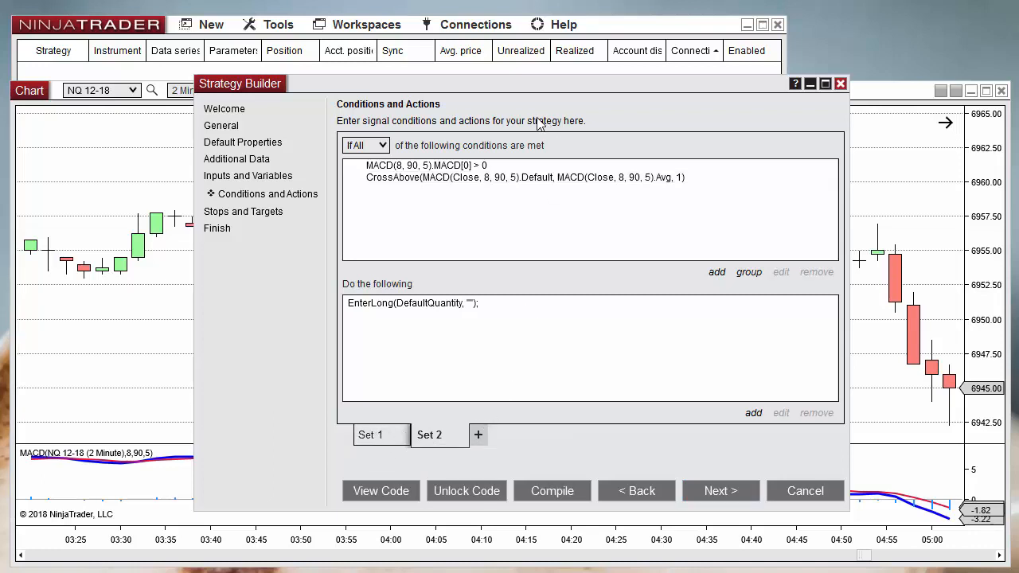
Step: Change the MACD crossover condition in Set 2 to Cross below and remove the condition requiring MACD to be greater than 0
{"action": "left_click", "coordinate": [429, 167]}
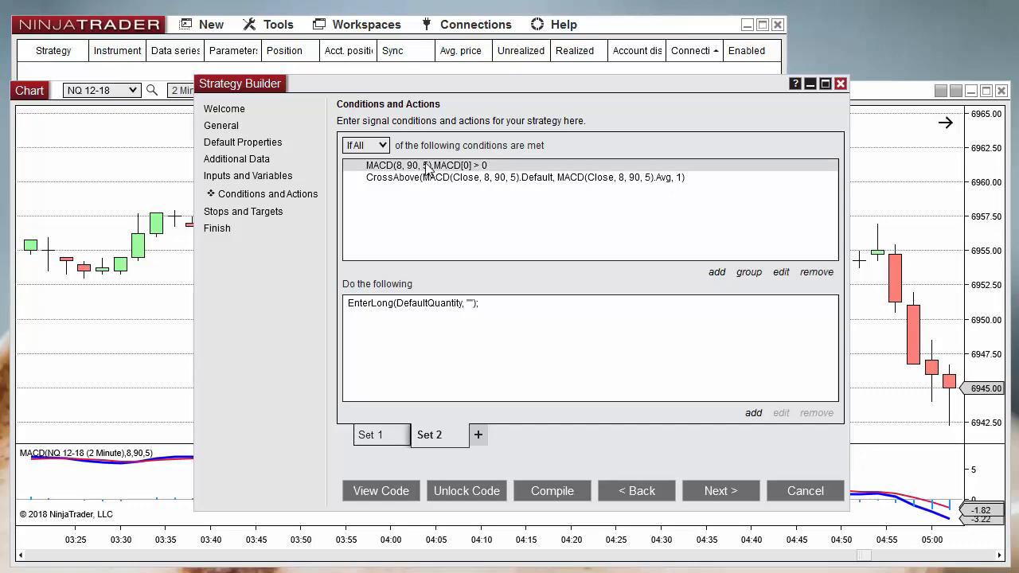
{"action": "left_click_drag", "start_coordinate": [478, 89], "coordinate": [520, 91]}
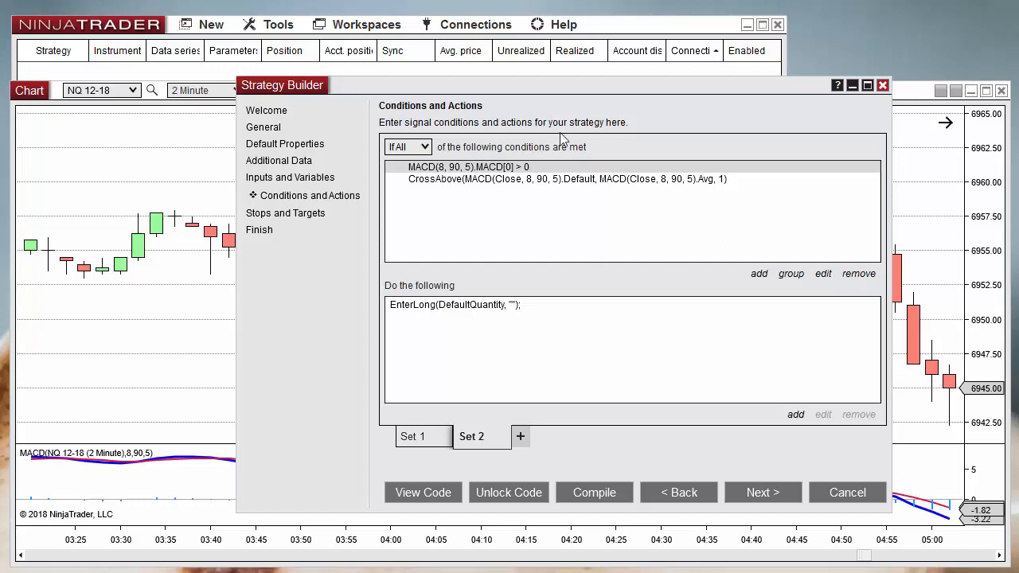
{"action": "left_click", "coordinate": [471, 183]}
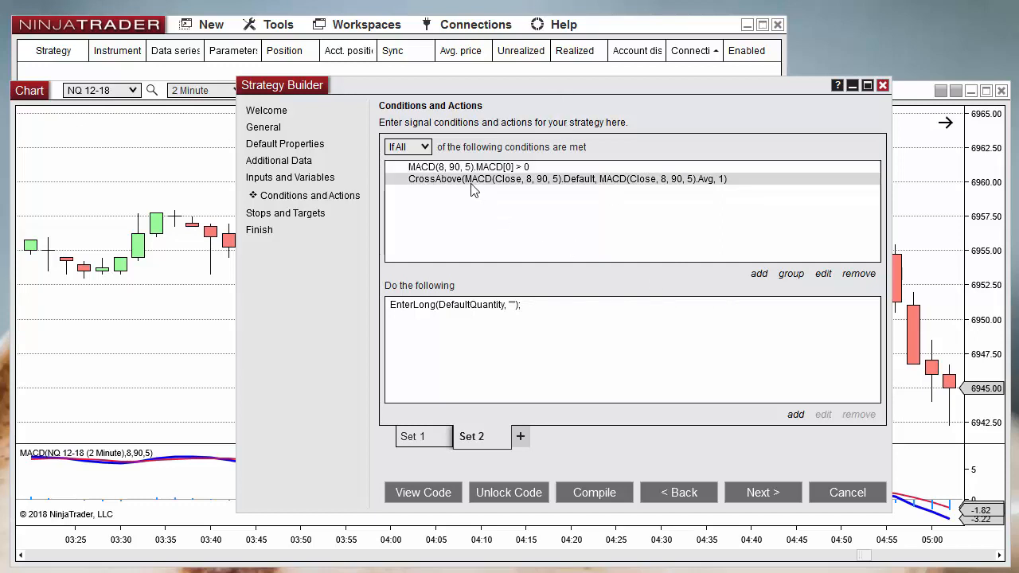
{"action": "left_click", "coordinate": [822, 274]}
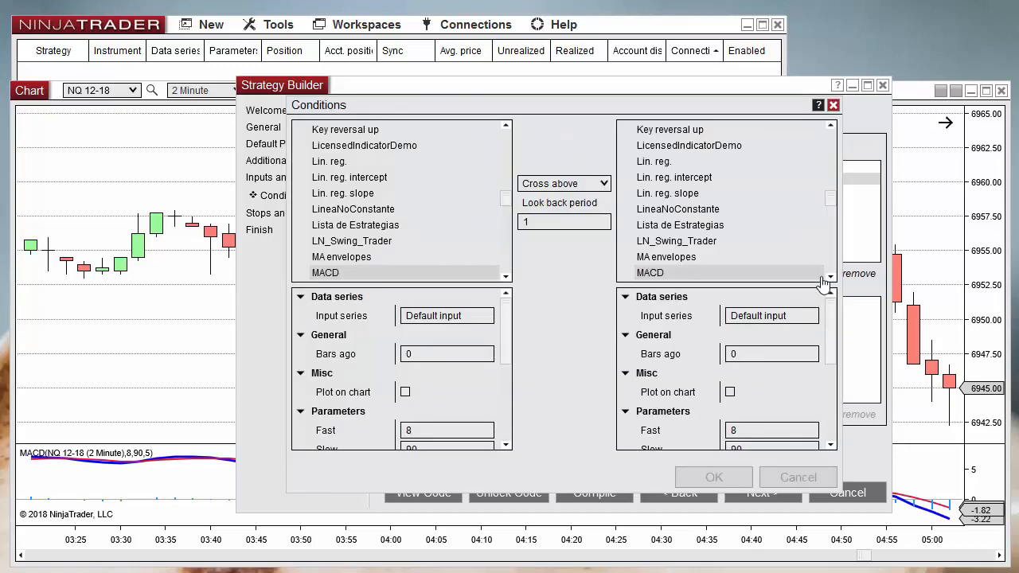
{"action": "left_click", "coordinate": [550, 186]}
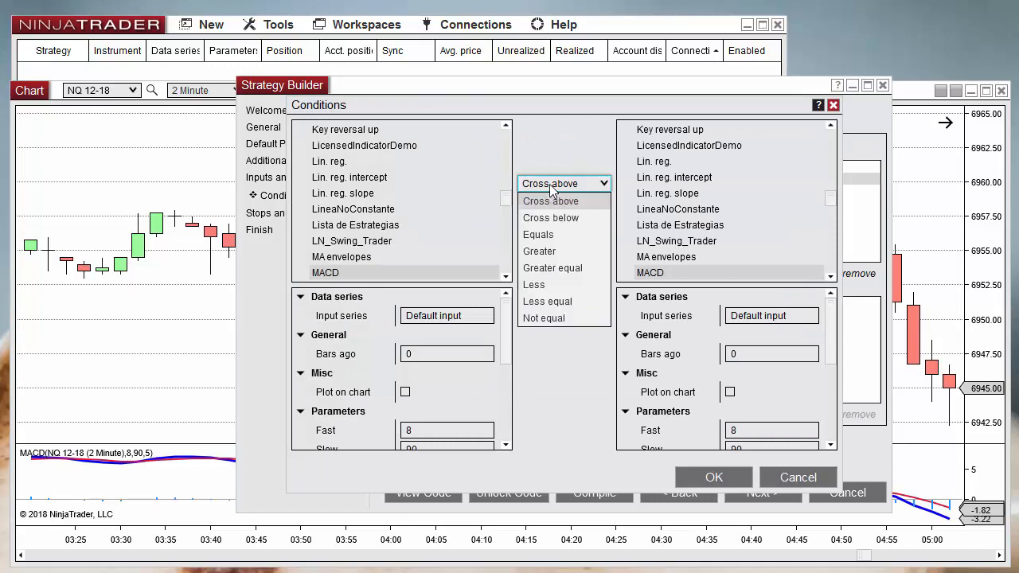
{"action": "left_click", "coordinate": [554, 216]}
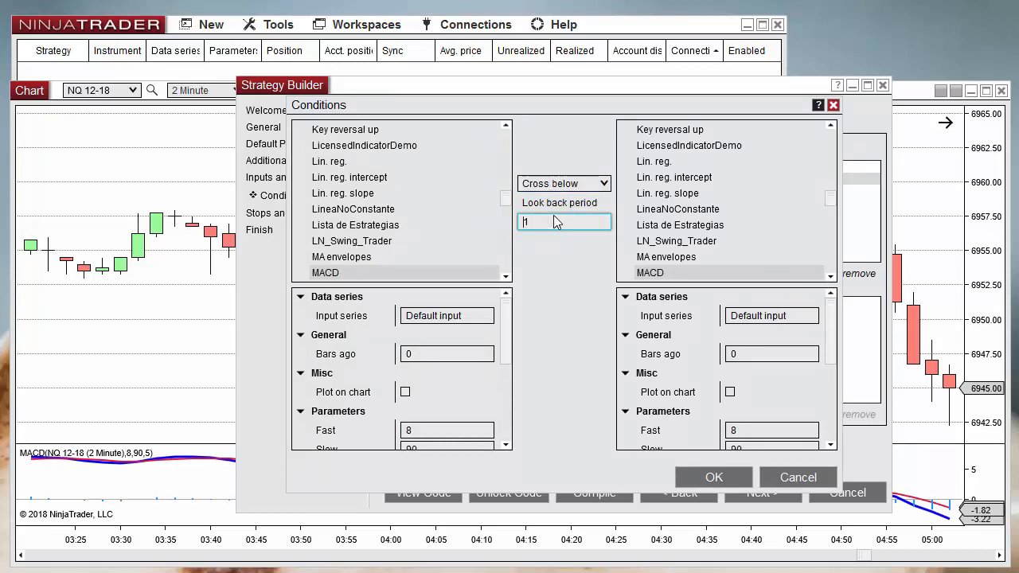
{"action": "left_click", "coordinate": [713, 480]}
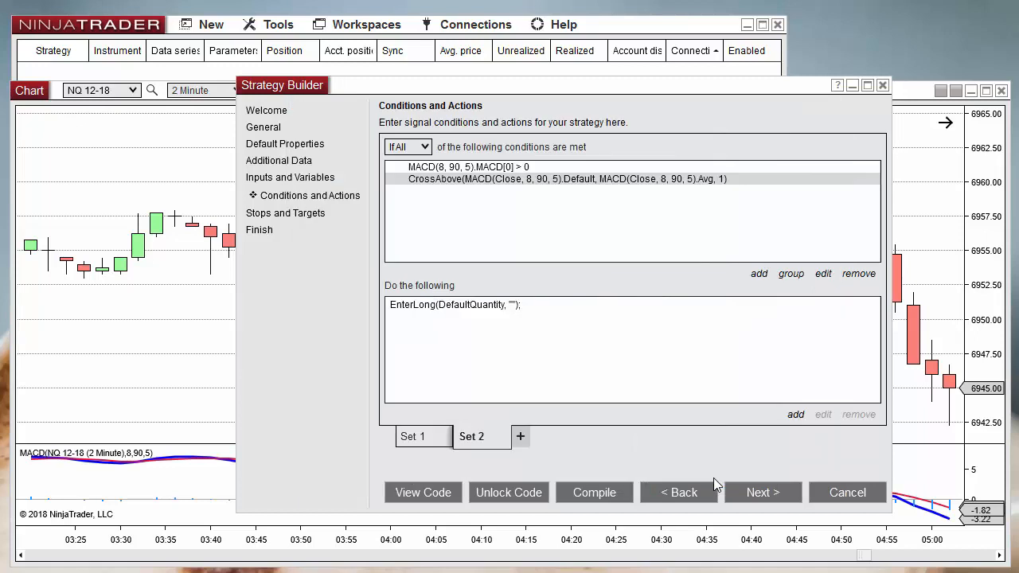
{"action": "left_click", "coordinate": [472, 170]}
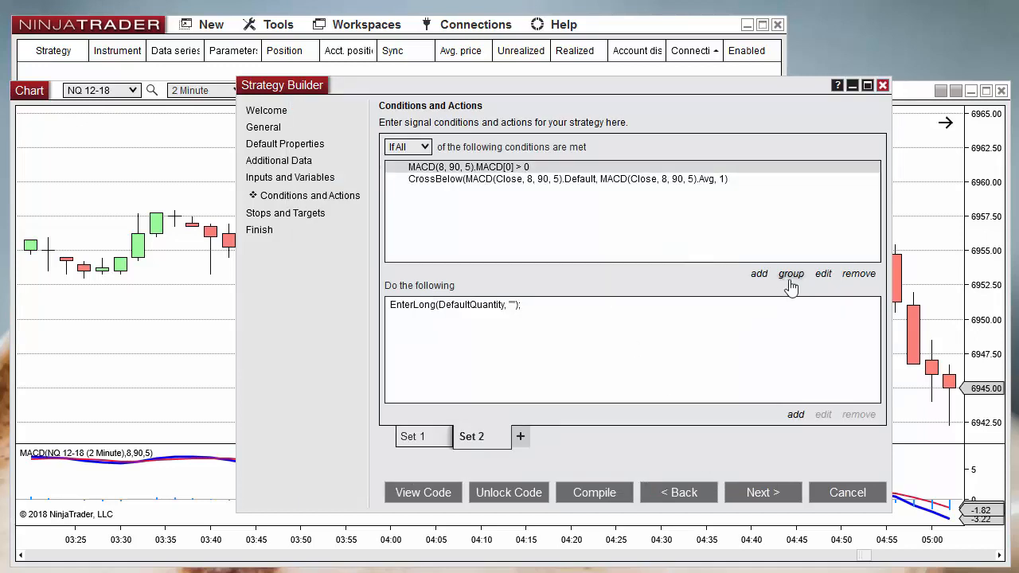
{"action": "left_click", "coordinate": [861, 277]}
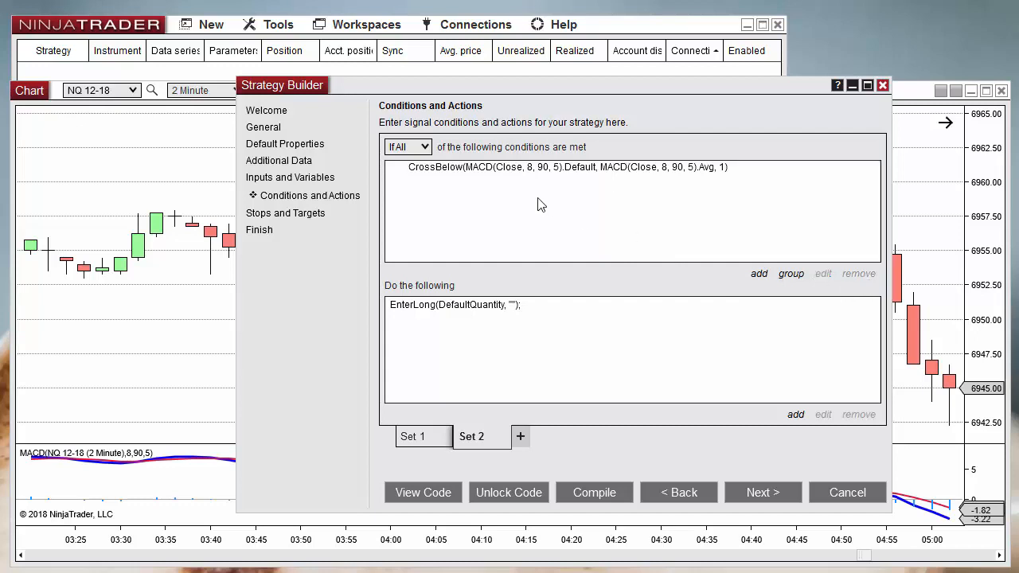
Step: Add a Set 2 condition requiring the current market position to equal a Long market position
{"action": "left_click", "coordinate": [763, 277]}
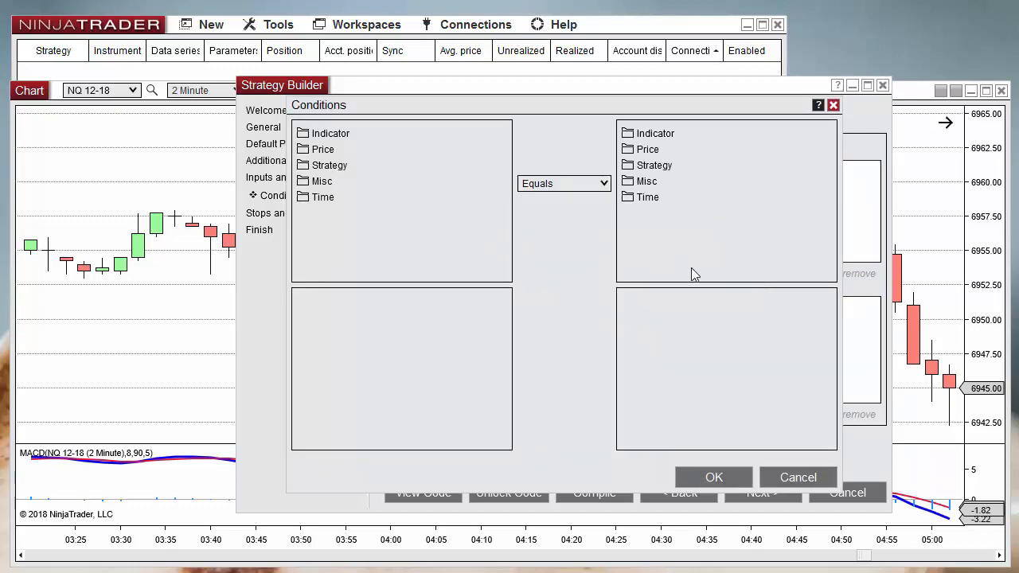
{"action": "left_click", "coordinate": [326, 165]}
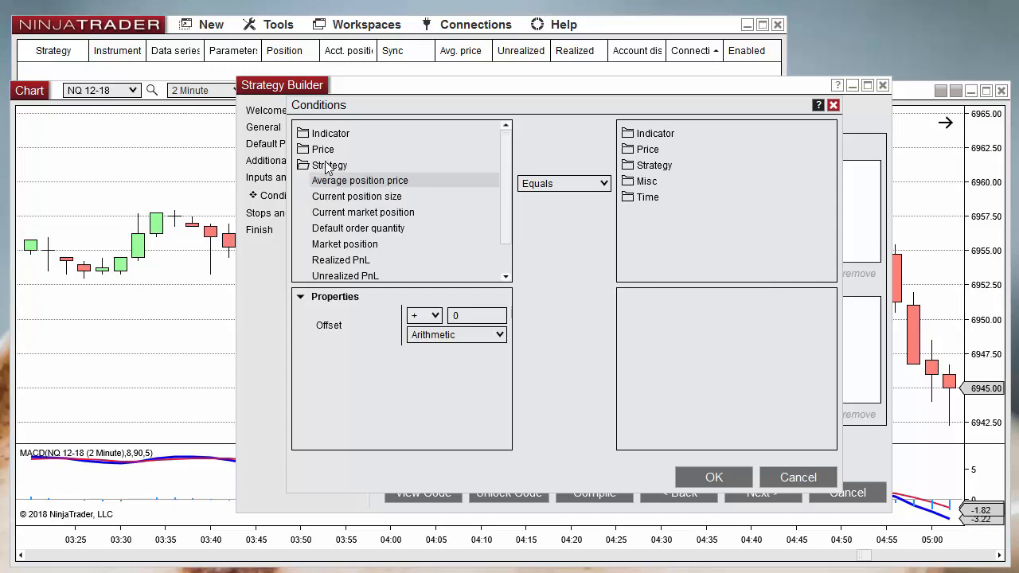
{"action": "left_click", "coordinate": [362, 213]}
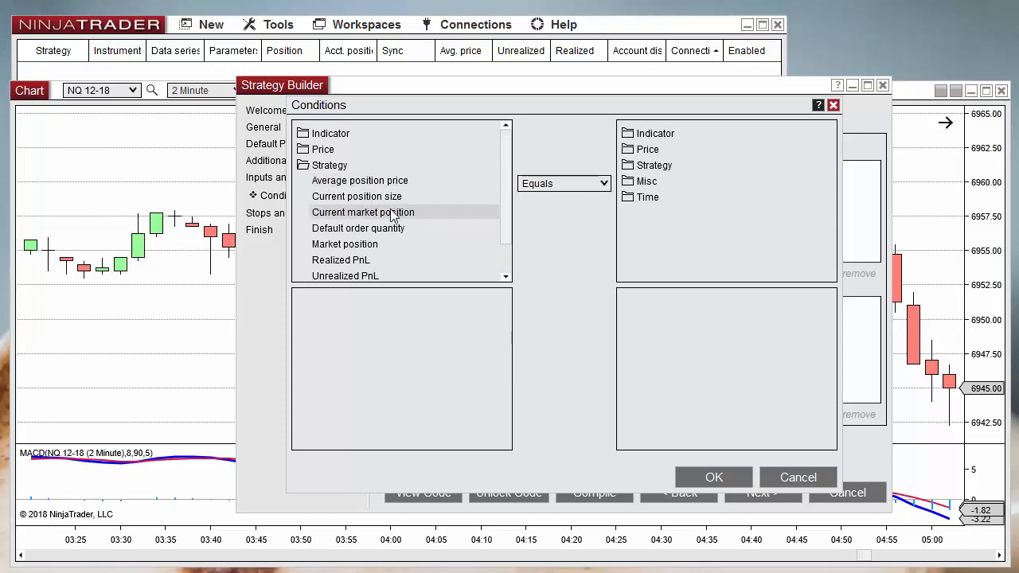
{"action": "left_click", "coordinate": [550, 184]}
{"action": "left_click", "coordinate": [550, 184]}
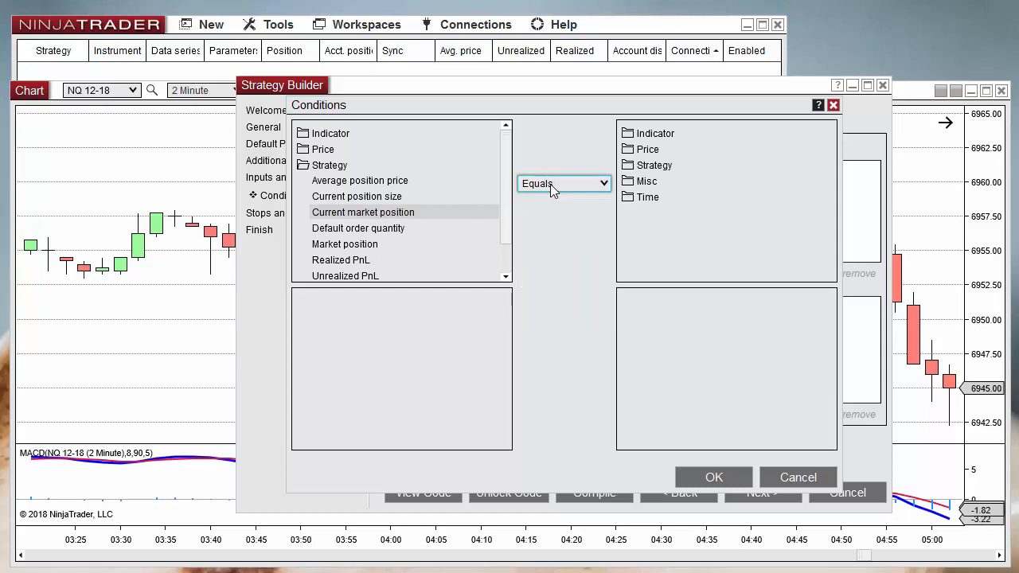
{"action": "double_click", "coordinate": [651, 166]}
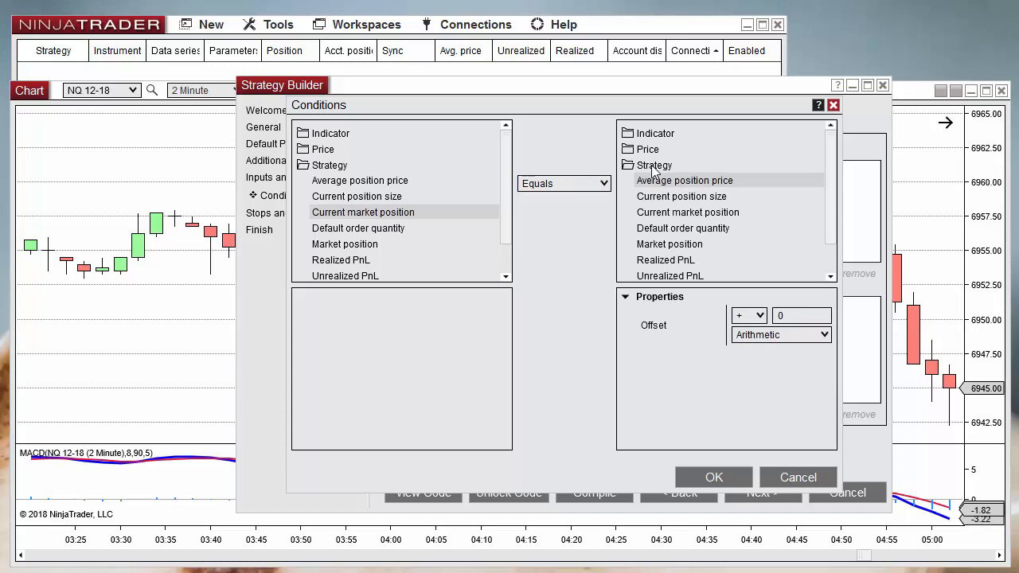
{"action": "left_click", "coordinate": [686, 247]}
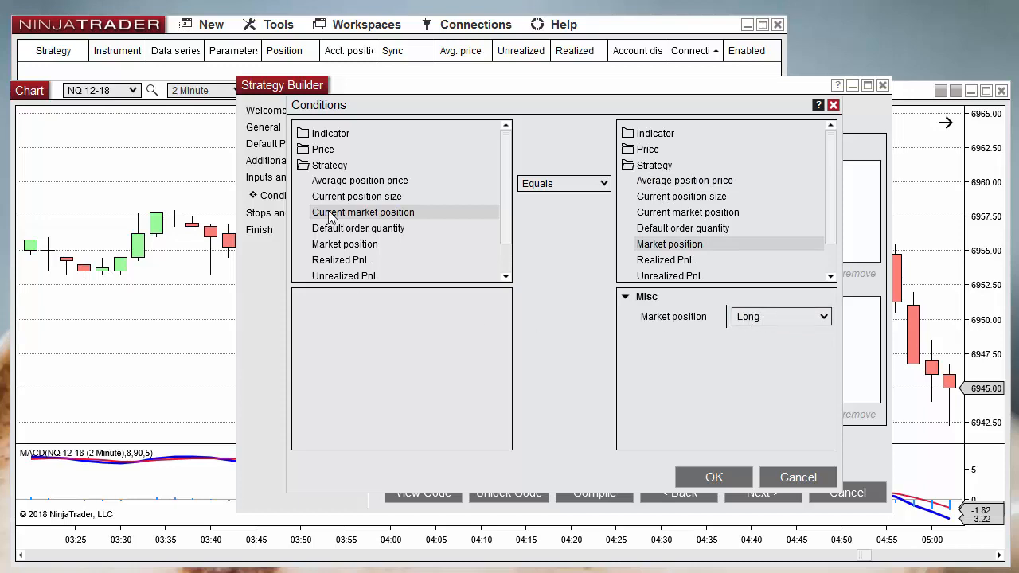
{"action": "left_click", "coordinate": [725, 476]}
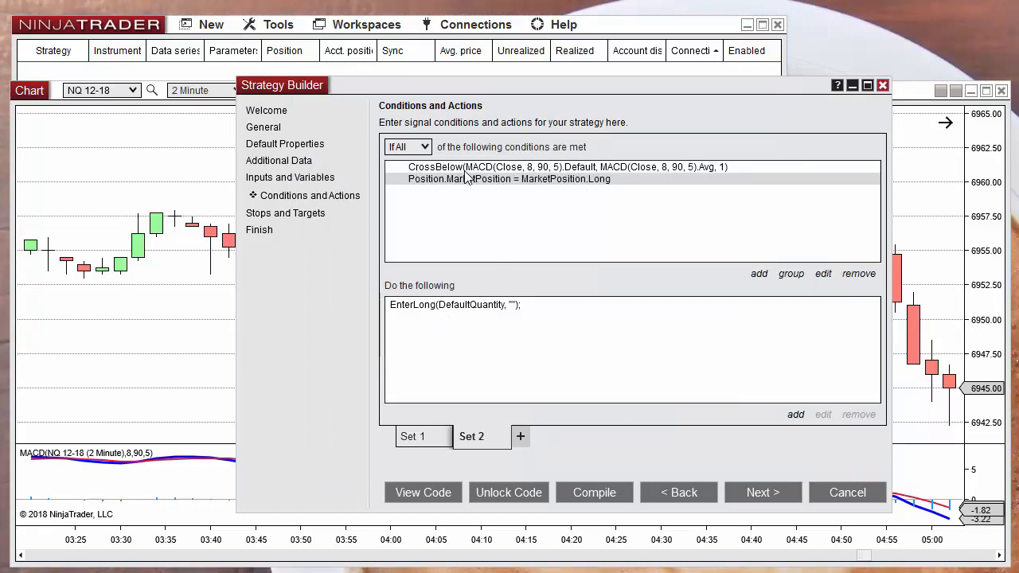
Step: Replace the Set 2 action with Exit long position from Order Management, using the default quantity
{"action": "left_click", "coordinate": [462, 305]}
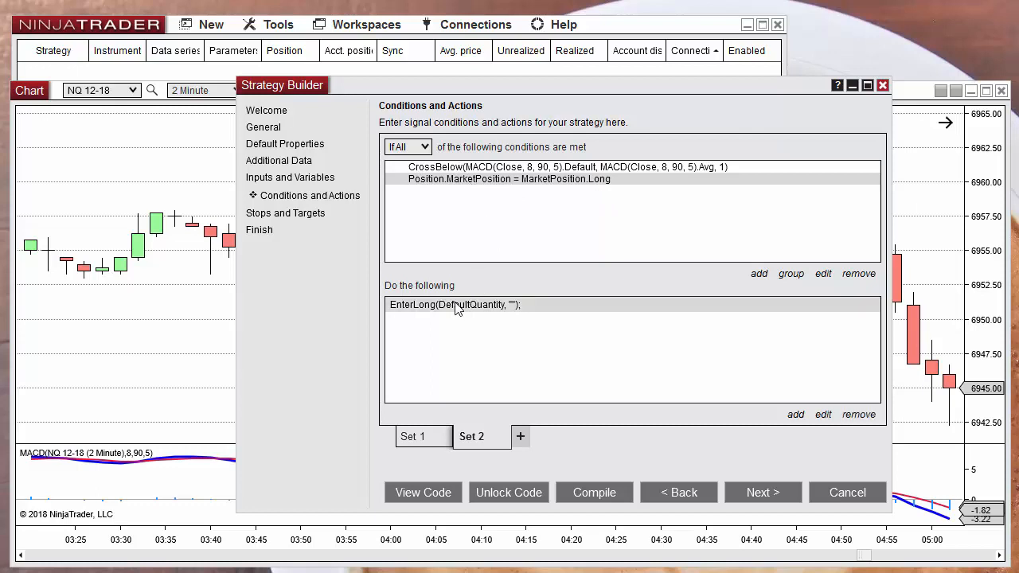
{"action": "left_click", "coordinate": [821, 416]}
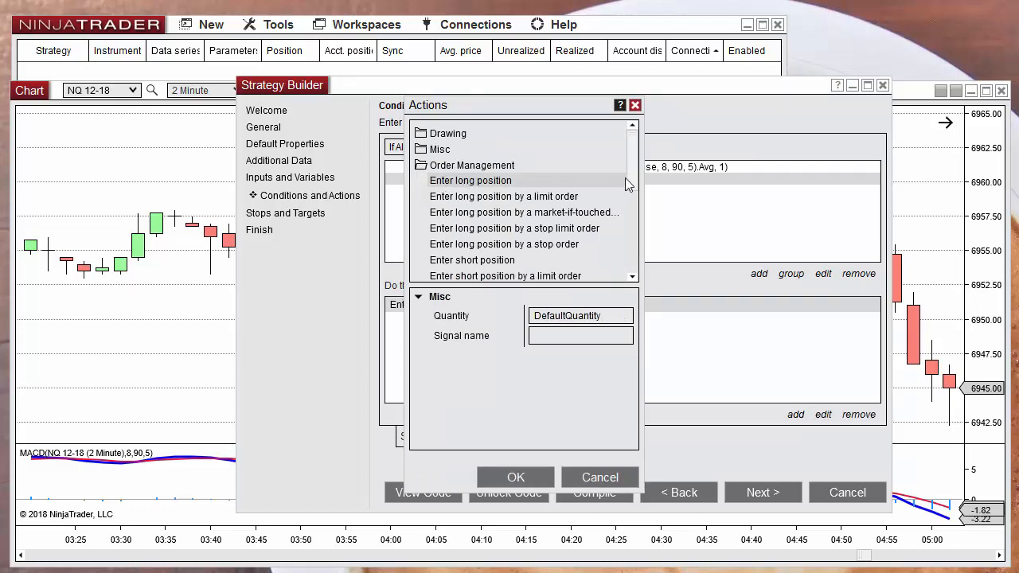
{"action": "scroll", "coordinate": [629, 191], "scroll_direction": "down", "scroll_amount": 1}
{"action": "scroll", "coordinate": [629, 195], "scroll_direction": "down", "scroll_amount": 2}
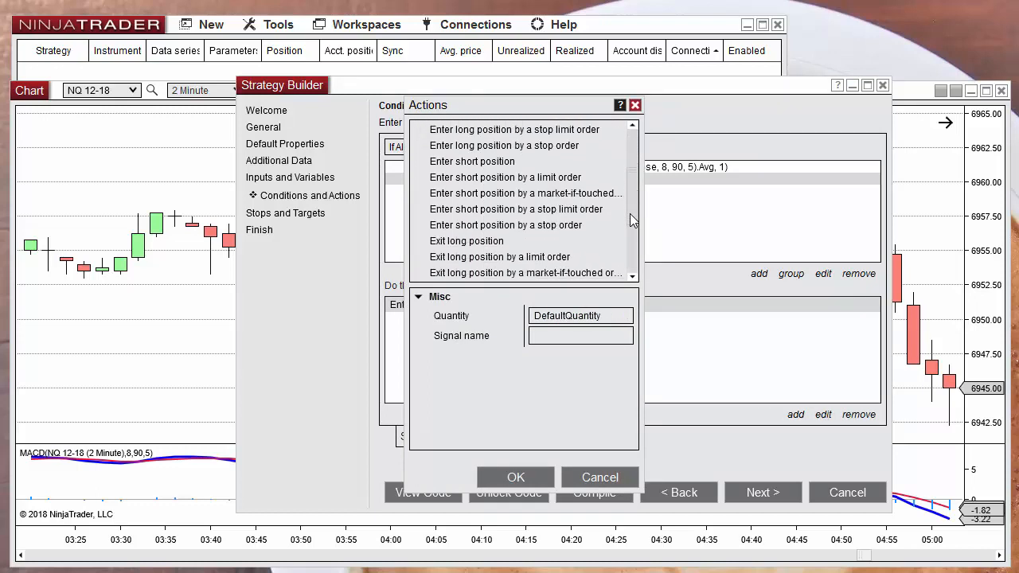
{"action": "left_click", "coordinate": [480, 243]}
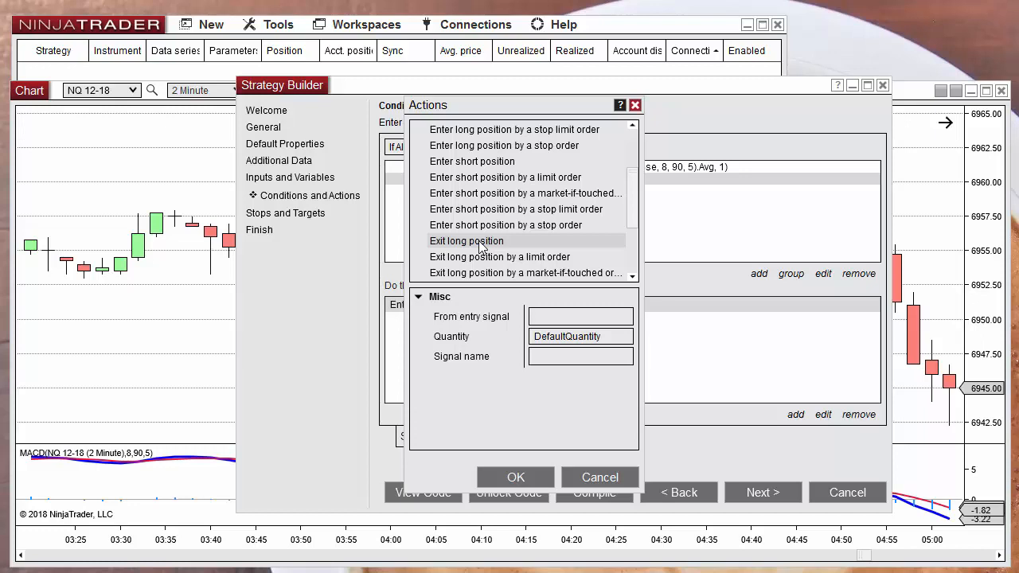
{"action": "left_click", "coordinate": [514, 476]}
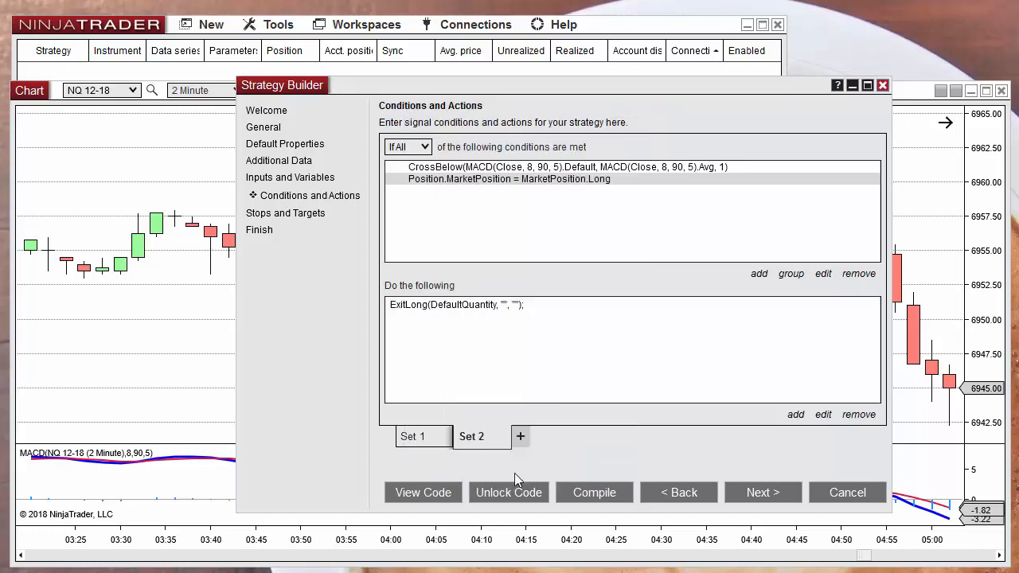
Step: Review the rules of Set 1 and Set 2, and finish the strategy without adding stops or targets
{"action": "left_click", "coordinate": [411, 440]}
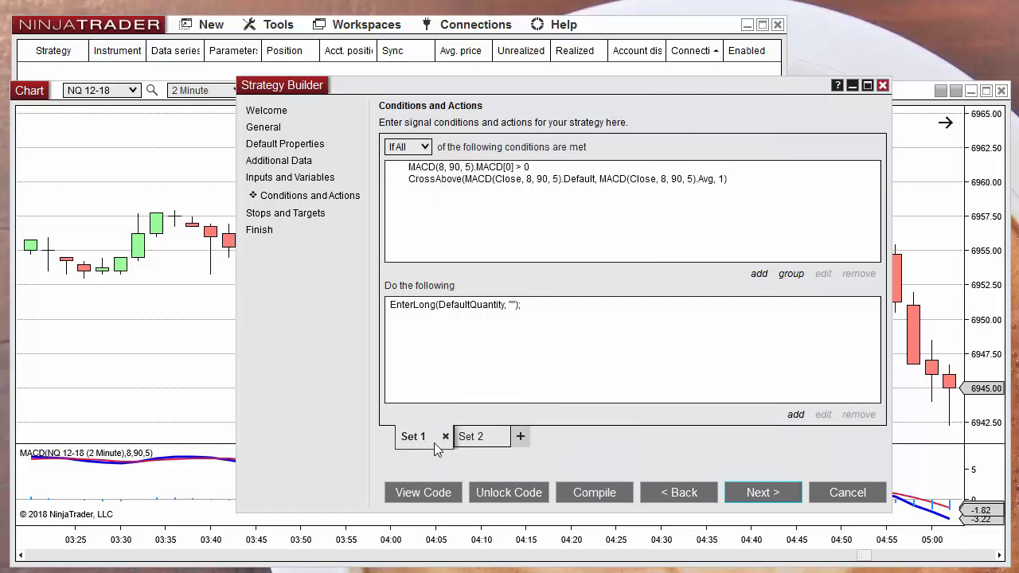
{"action": "left_click", "coordinate": [472, 441]}
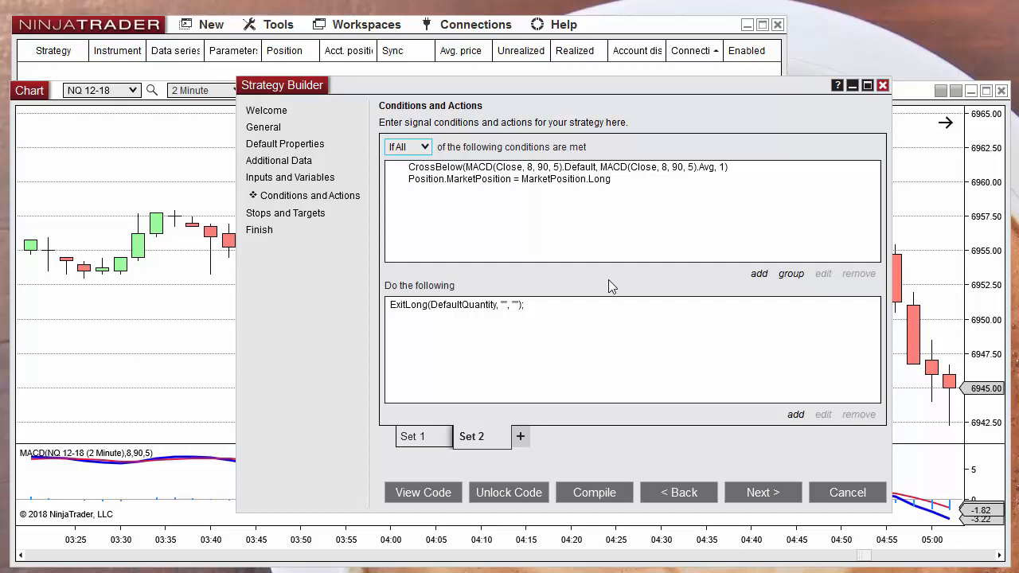
{"action": "left_click", "coordinate": [759, 488]}
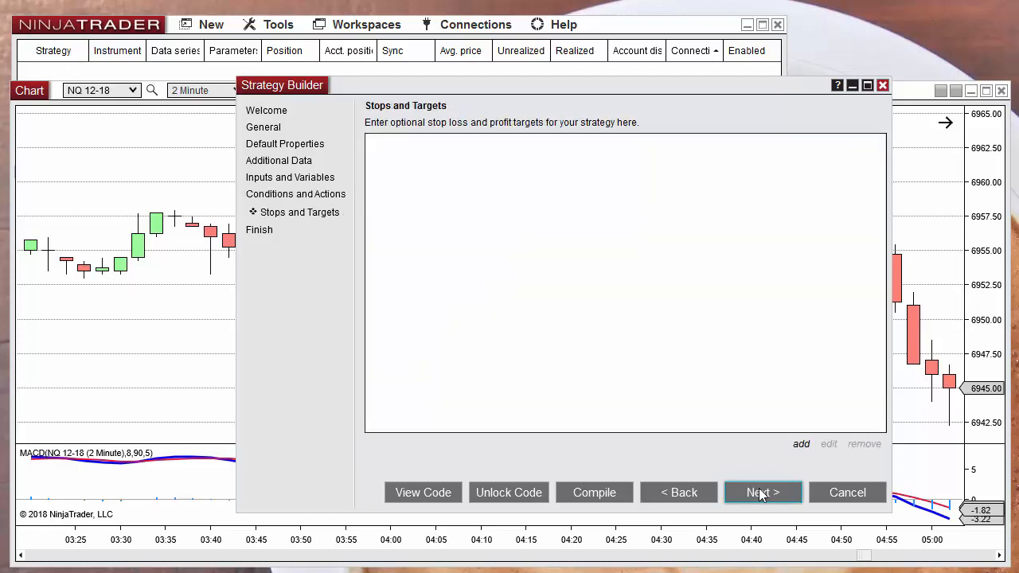
{"action": "left_click", "coordinate": [759, 491]}
{"action": "left_click", "coordinate": [759, 492]}
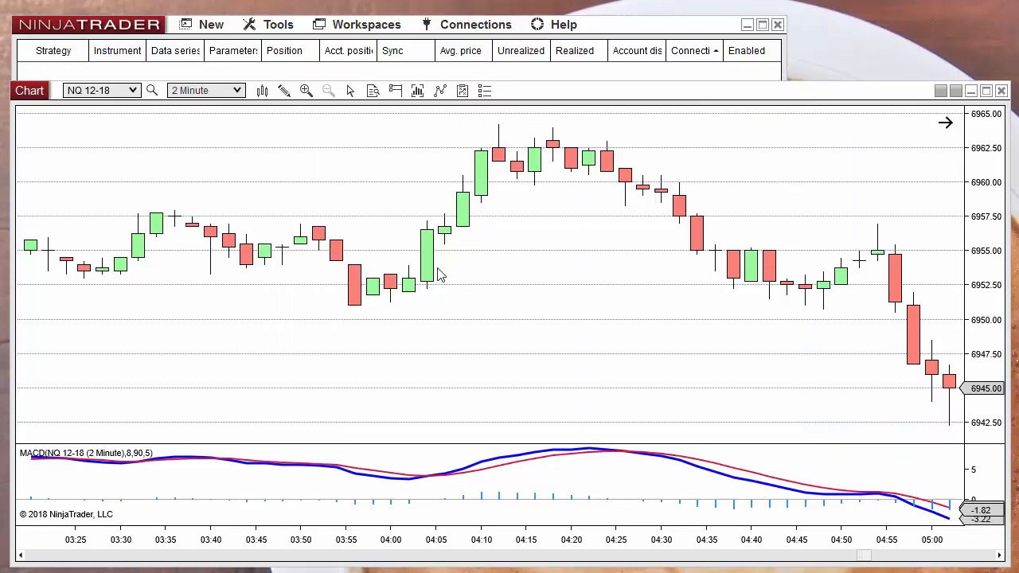
Step: Enlarge the chart's MACD panel to examine the line crossovers, and shrink it back
{"action": "left_click", "coordinate": [567, 277]}
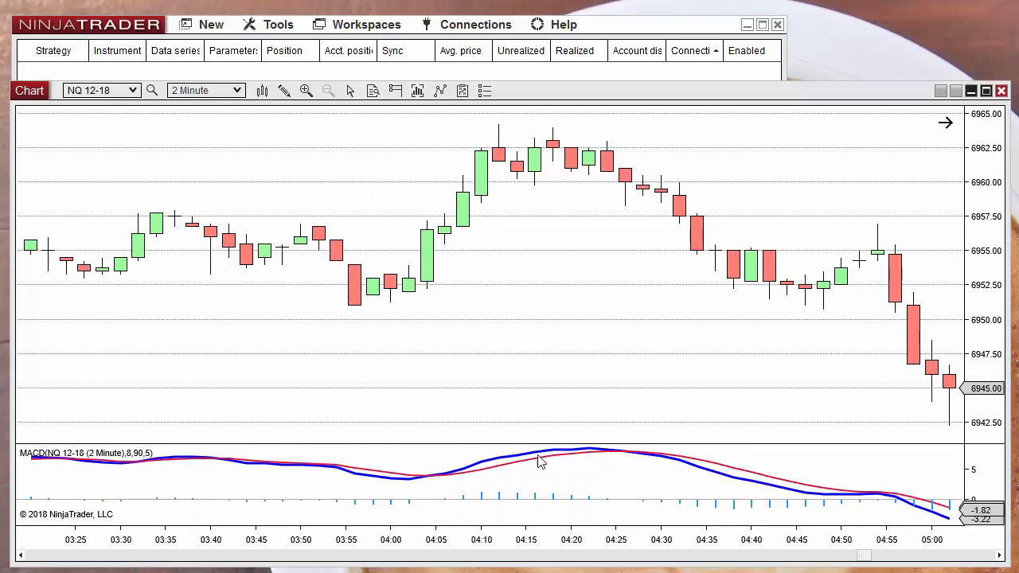
{"action": "left_click_drag", "start_coordinate": [511, 448], "coordinate": [503, 232]}
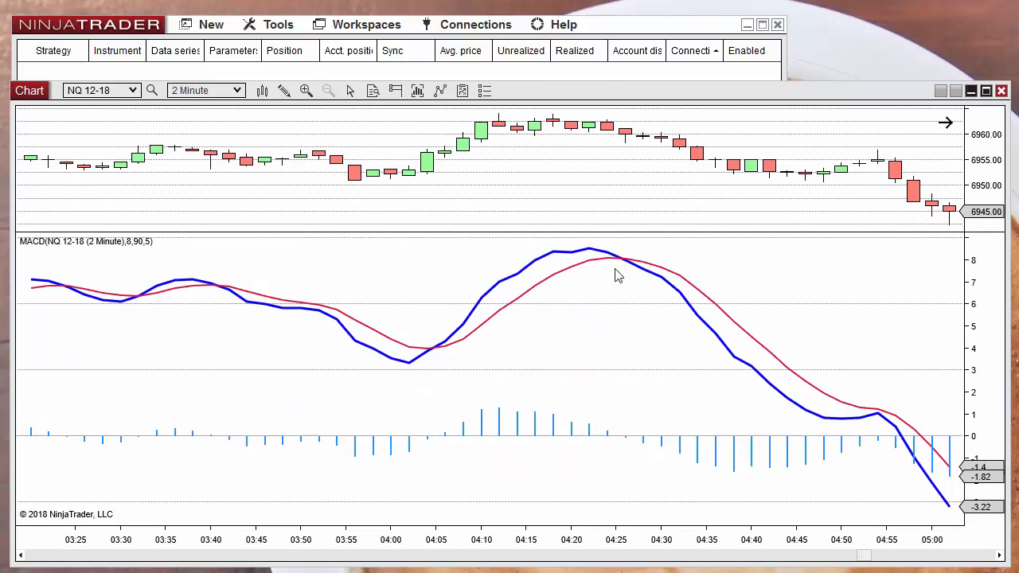
{"action": "left_click_drag", "start_coordinate": [604, 235], "coordinate": [597, 438]}
Step: In the chart's data series settings, set Plot executions to Text and marker and confirm
{"action": "right_click", "coordinate": [437, 153]}
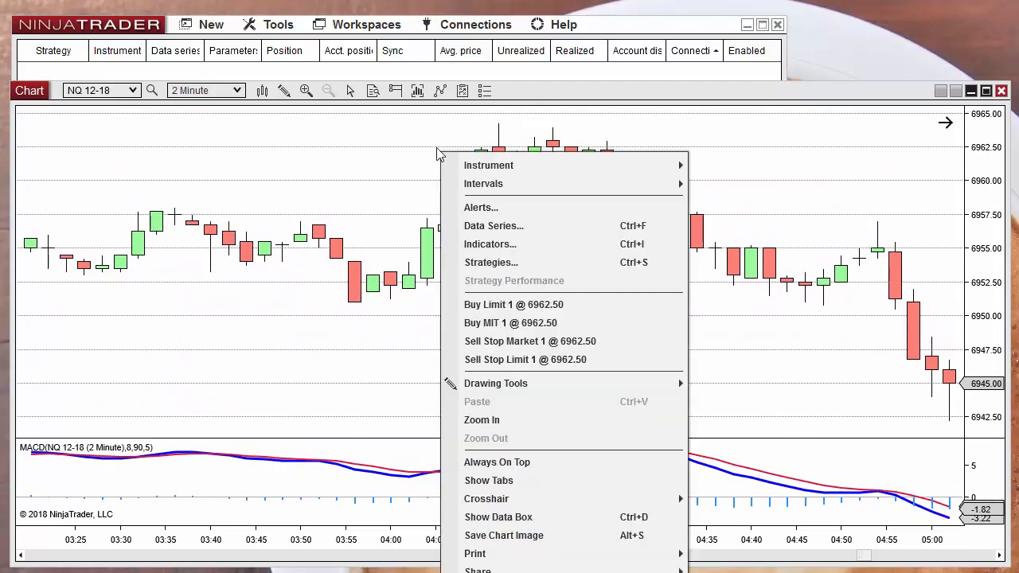
{"action": "left_click", "coordinate": [493, 228]}
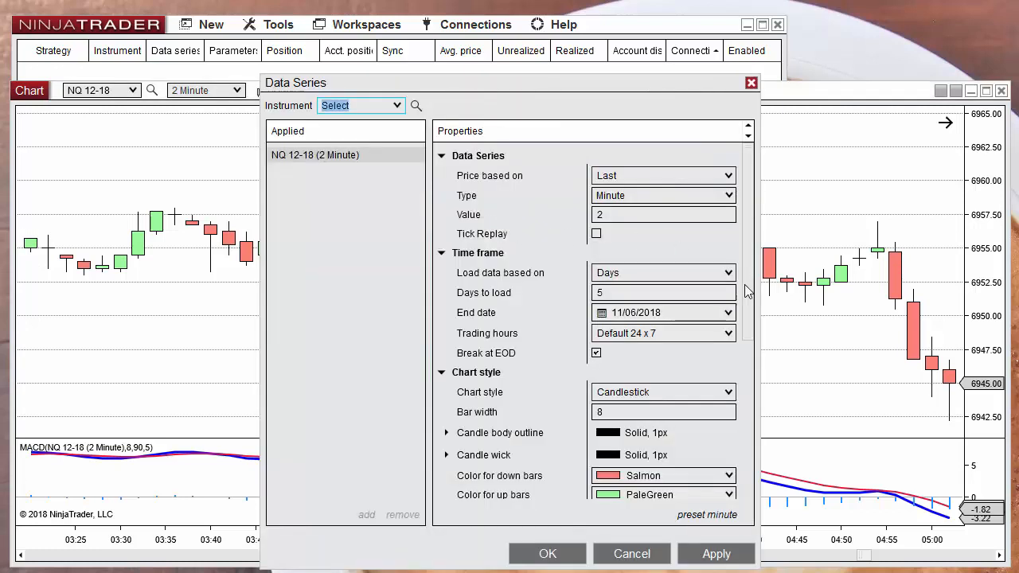
{"action": "scroll", "coordinate": [731, 410], "scroll_direction": "down", "scroll_amount": 5}
{"action": "scroll", "coordinate": [732, 410], "scroll_direction": "down", "scroll_amount": 3}
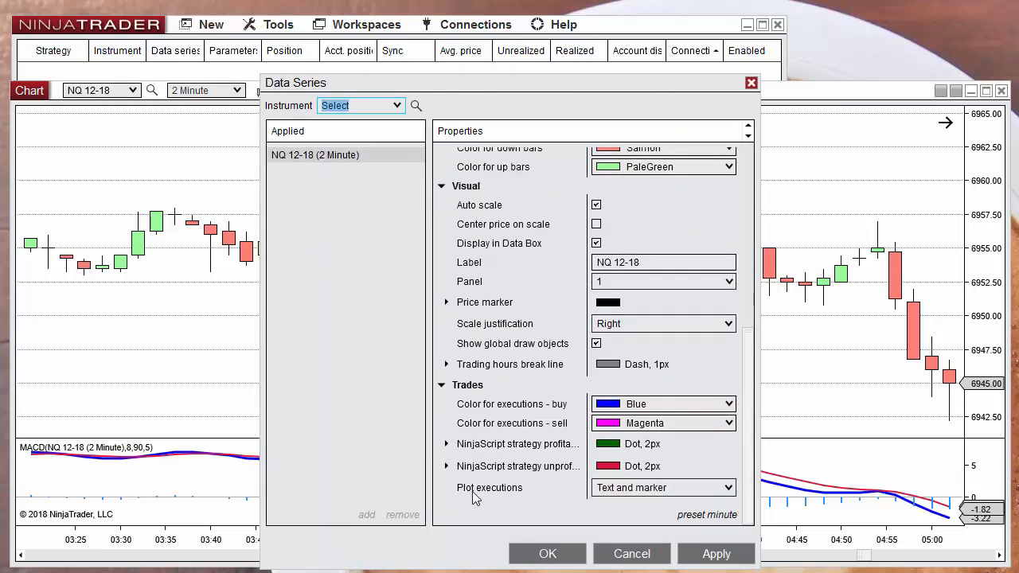
{"action": "left_click", "coordinate": [639, 489]}
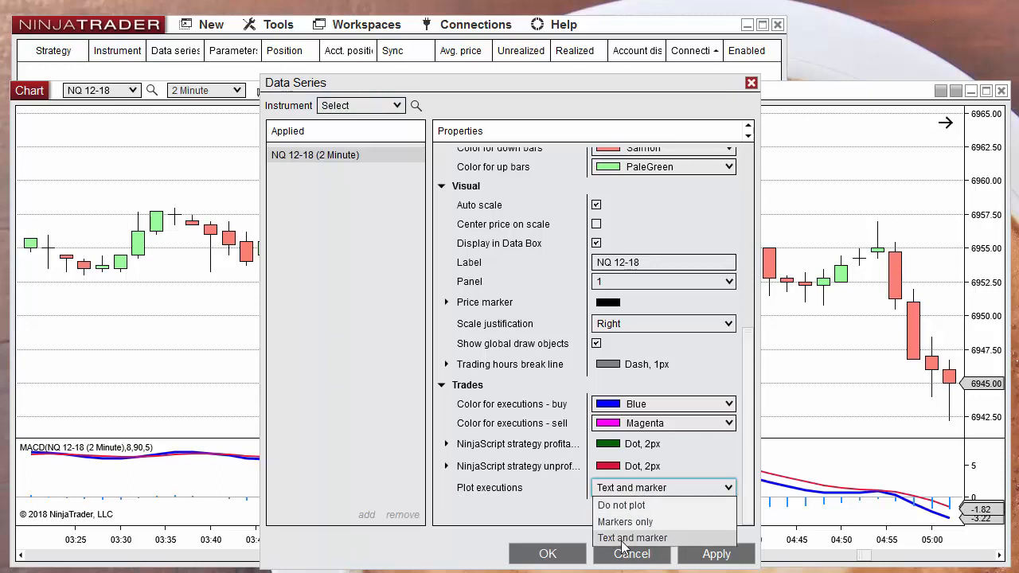
{"action": "left_click", "coordinate": [631, 538]}
{"action": "left_click", "coordinate": [557, 554]}
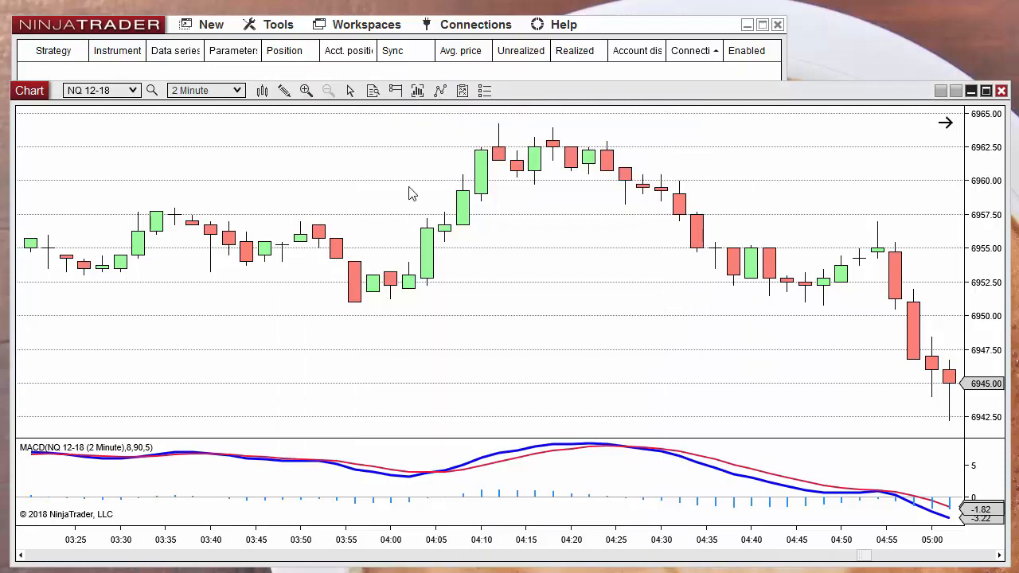
Step: Add the WizMacd strategy to the NQ 12-18 chart with its default properties and confirm
{"action": "right_click", "coordinate": [424, 153]}
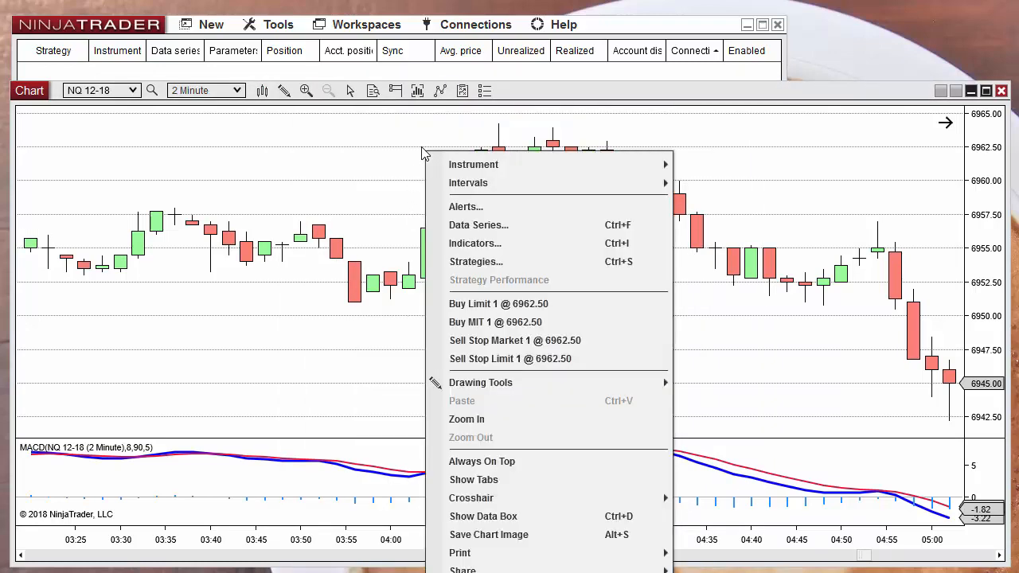
{"action": "left_click", "coordinate": [489, 262]}
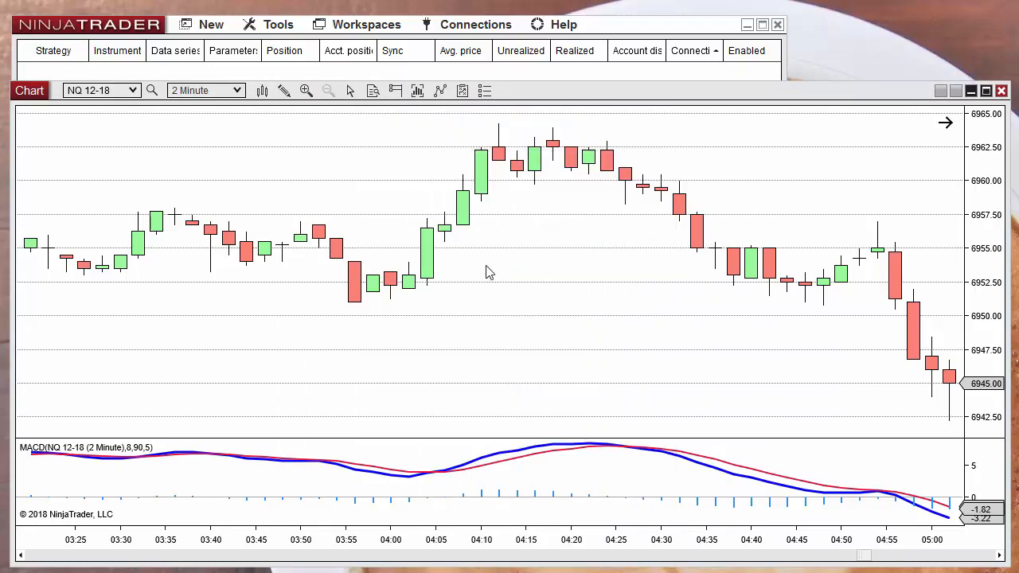
{"action": "scroll", "coordinate": [374, 159], "scroll_direction": "down", "scroll_amount": 1}
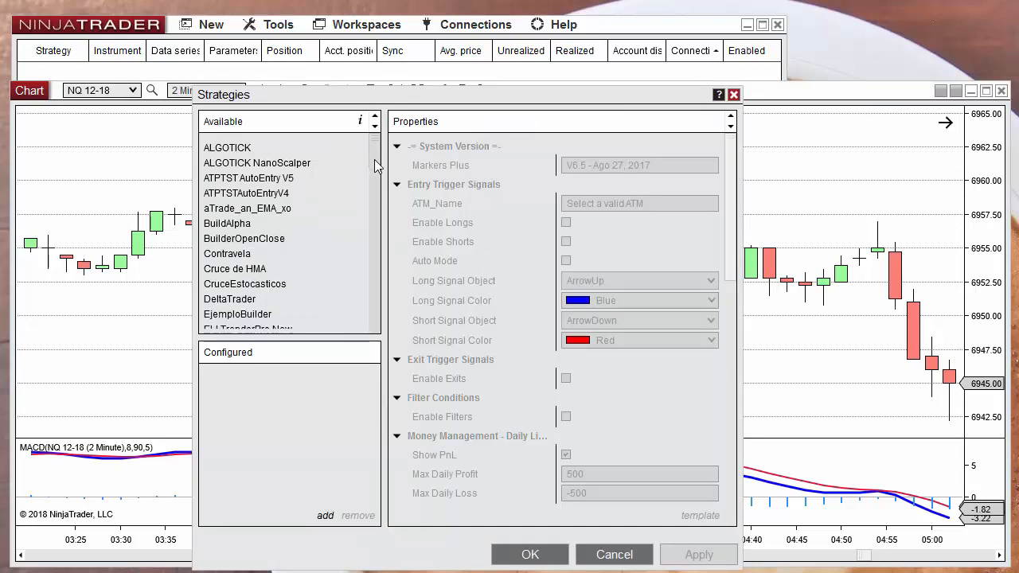
{"action": "left_click_drag", "start_coordinate": [374, 159], "coordinate": [363, 333]}
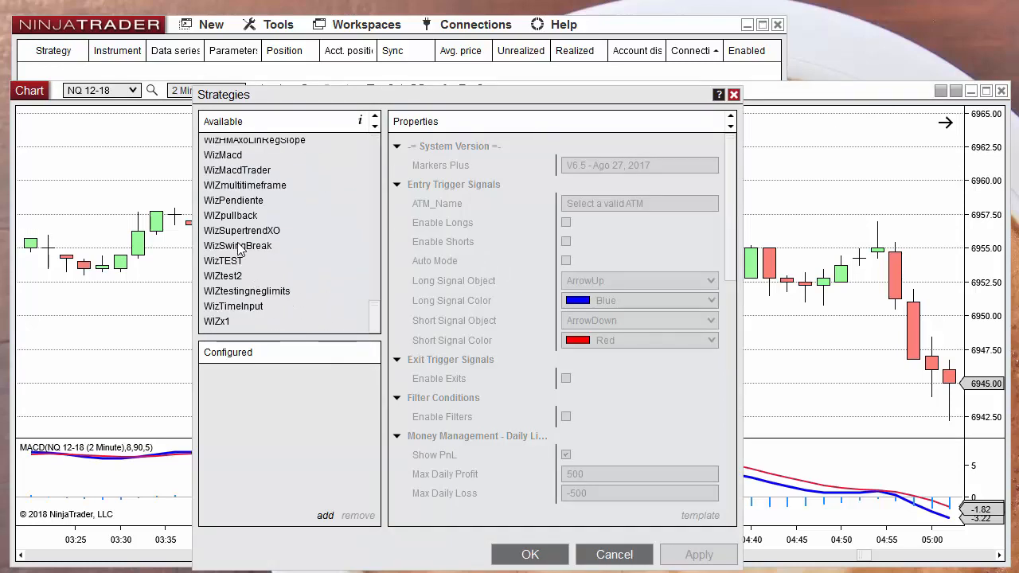
{"action": "double_click", "coordinate": [235, 158]}
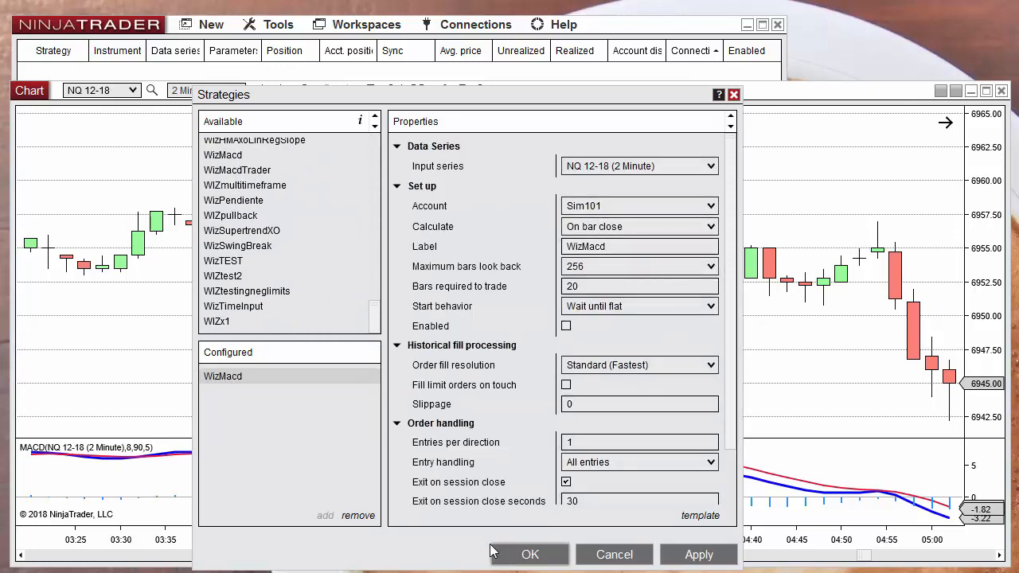
{"action": "left_click", "coordinate": [527, 554]}
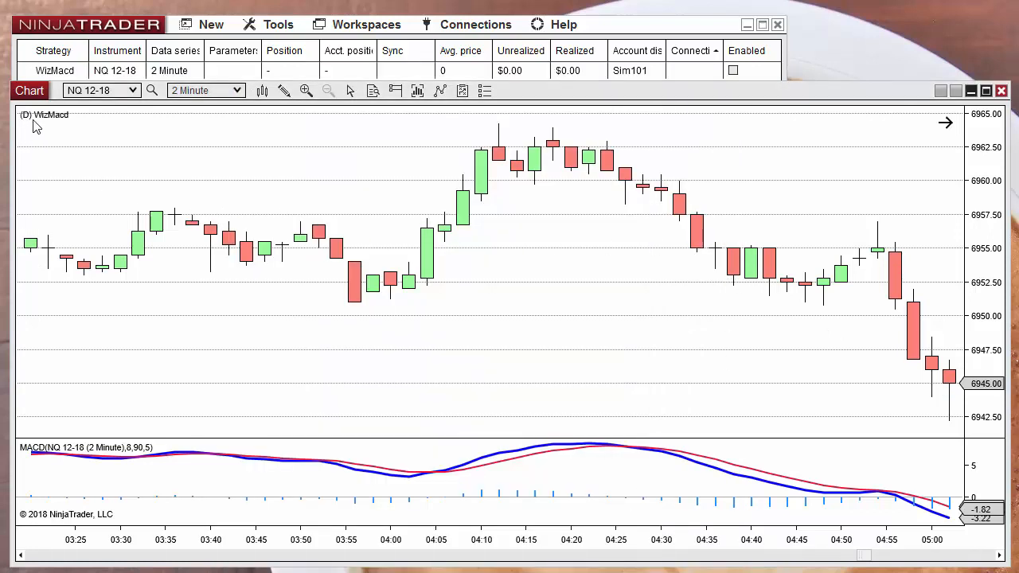
Step: Enable the WizMacd strategy in the list of running strategies and return to the chart
{"action": "mouse_move", "coordinate": [648, 80]}
{"action": "left_mouse_down"}
{"action": "mouse_move", "coordinate": [647, 112]}
{"action": "mouse_move", "coordinate": [647, 88]}
{"action": "left_mouse_up"}
{"action": "left_click", "coordinate": [733, 70]}
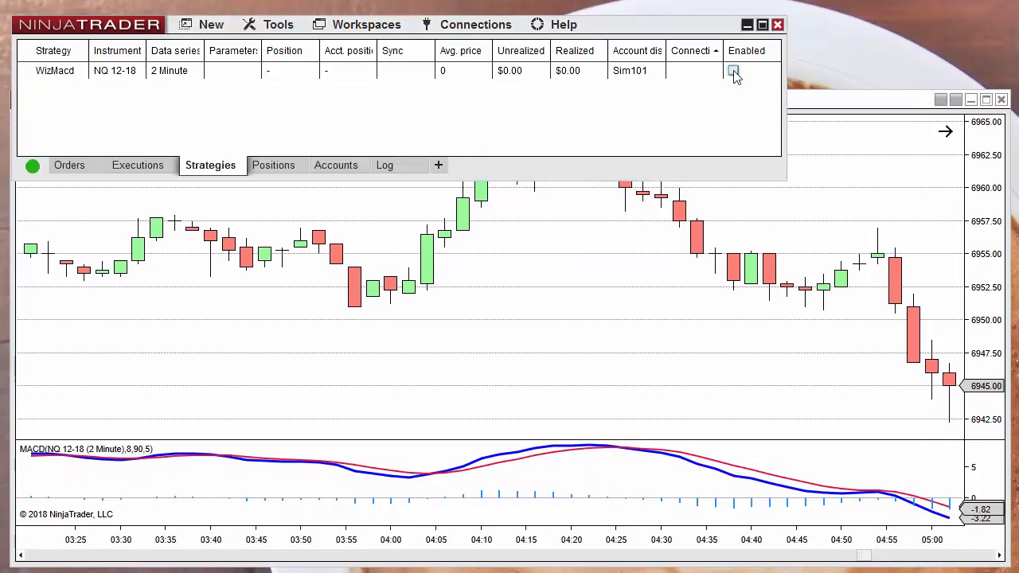
{"action": "left_click", "coordinate": [622, 324]}
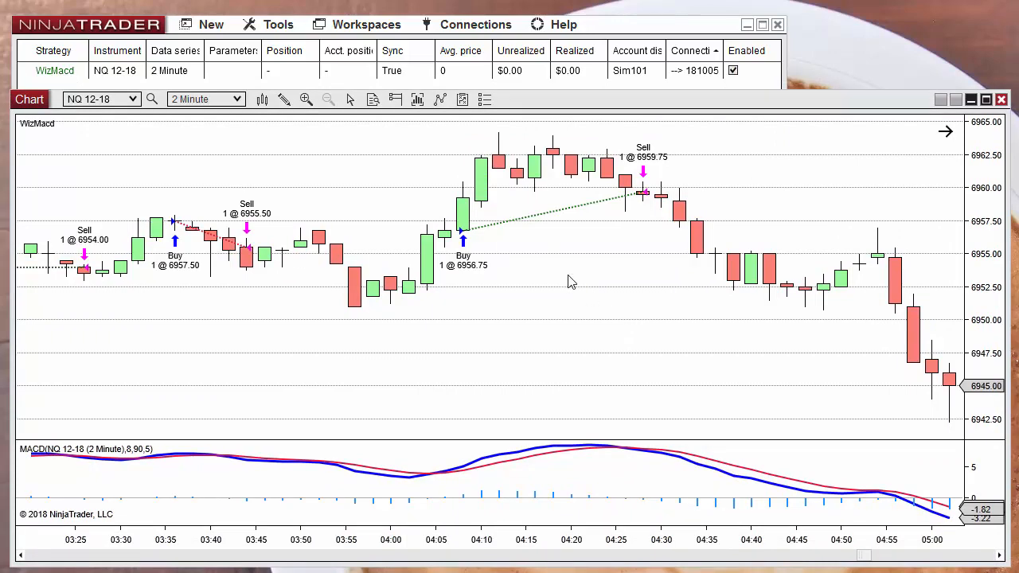
Step: Examine the plotted buy and sell executions against the MACD crossovers, looking back and forth through the chart
{"action": "left_click_drag", "start_coordinate": [515, 436], "coordinate": [509, 347]}
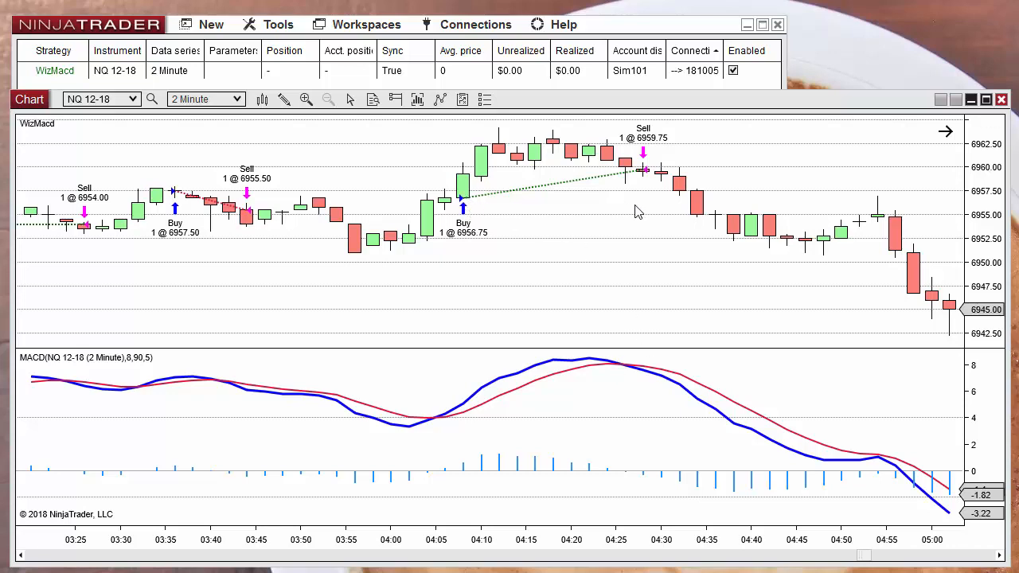
{"action": "left_click_drag", "start_coordinate": [318, 291], "coordinate": [693, 316]}
{"action": "left_click_drag", "start_coordinate": [412, 332], "coordinate": [597, 340]}
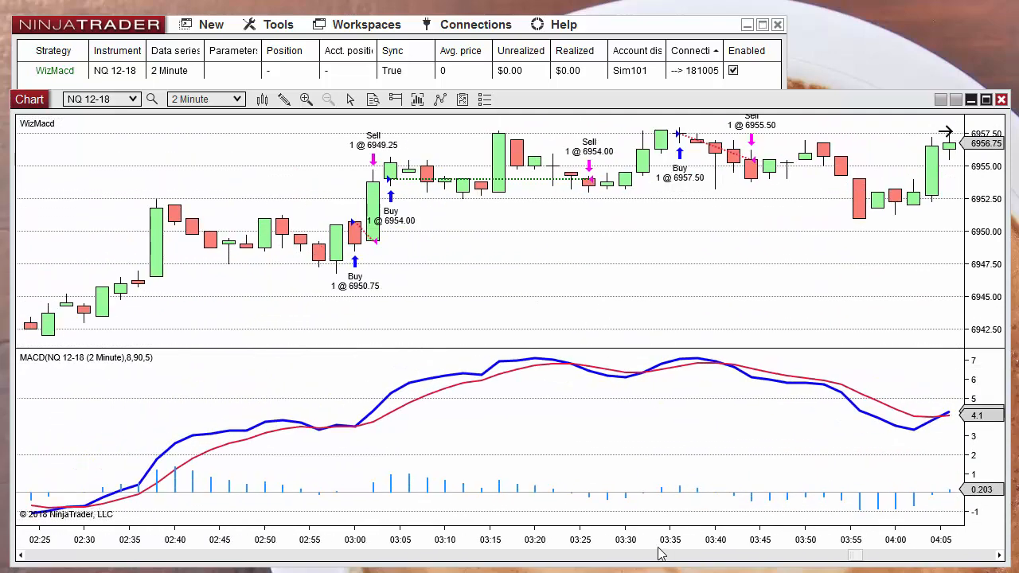
{"action": "left_click_drag", "start_coordinate": [675, 543], "coordinate": [611, 513]}
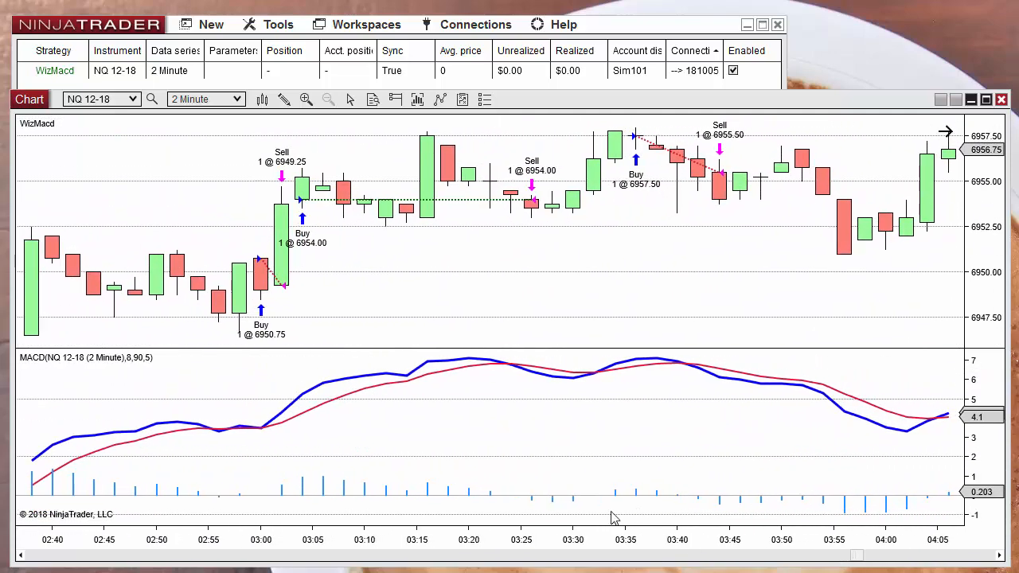
{"action": "left_click_drag", "start_coordinate": [643, 351], "coordinate": [649, 484]}
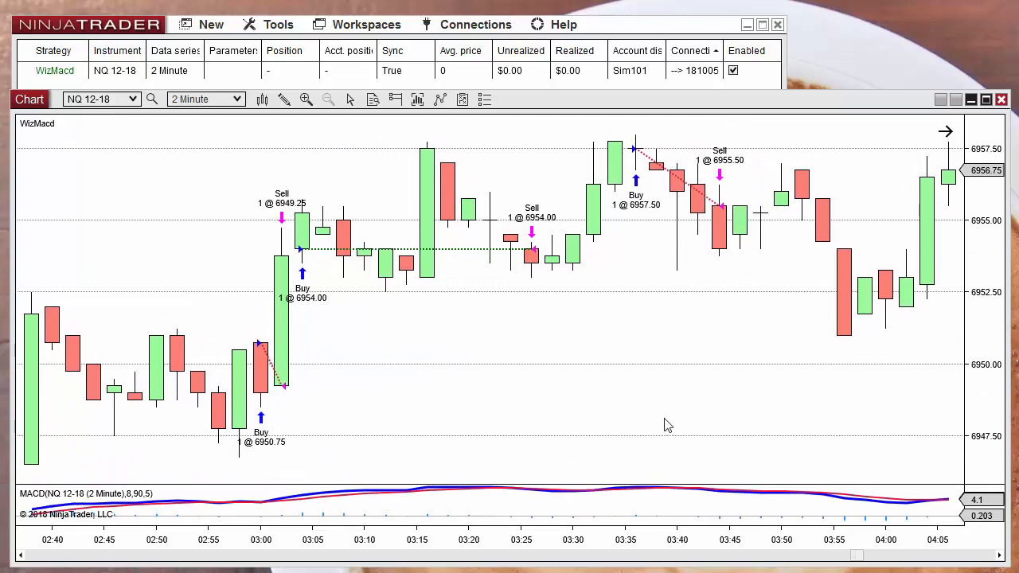
{"action": "left_click_drag", "start_coordinate": [646, 354], "coordinate": [590, 351]}
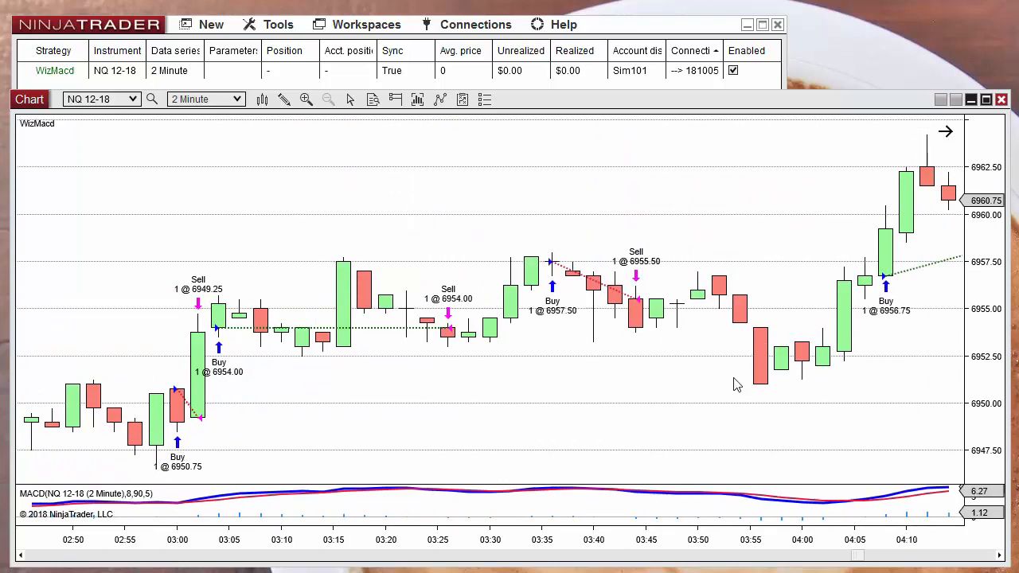
{"action": "left_click_drag", "start_coordinate": [661, 393], "coordinate": [494, 351]}
{"action": "left_click_drag", "start_coordinate": [839, 350], "coordinate": [647, 344]}
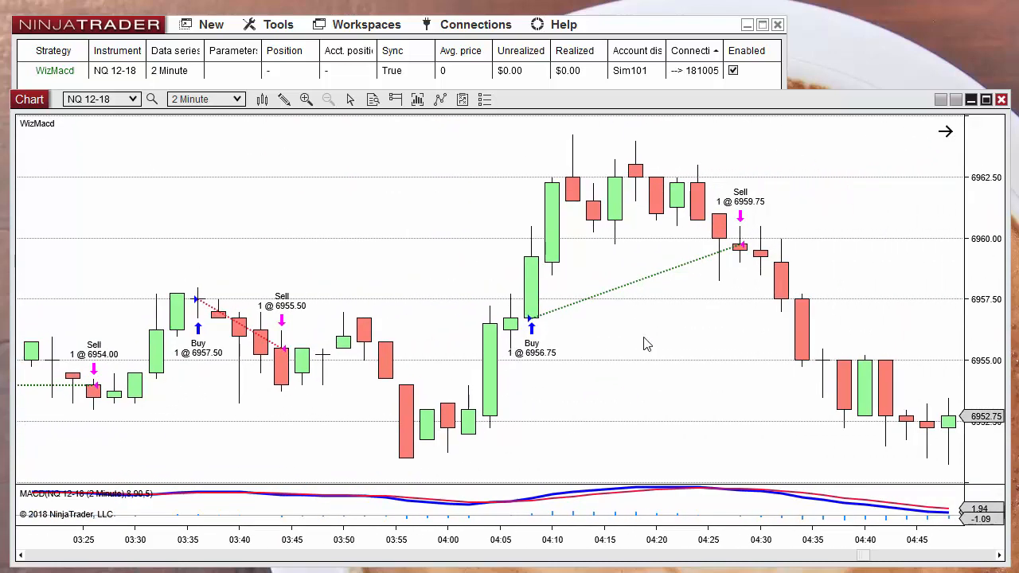
{"action": "left_click_drag", "start_coordinate": [610, 481], "coordinate": [611, 352]}
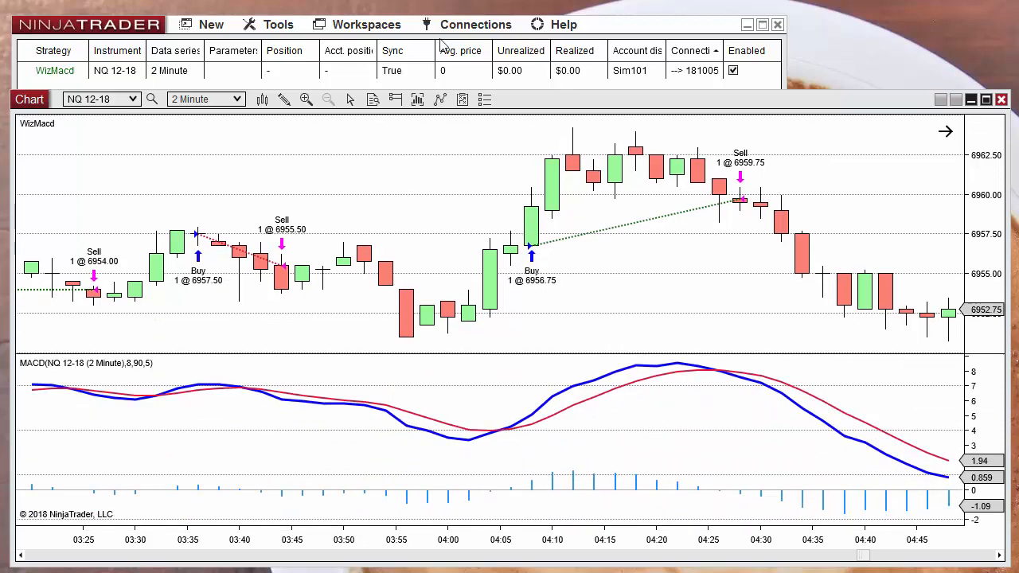
Step: Open the existing WizMacd strategy in the Strategy Builder and advance to its Conditions and Actions
{"action": "left_click", "coordinate": [211, 24]}
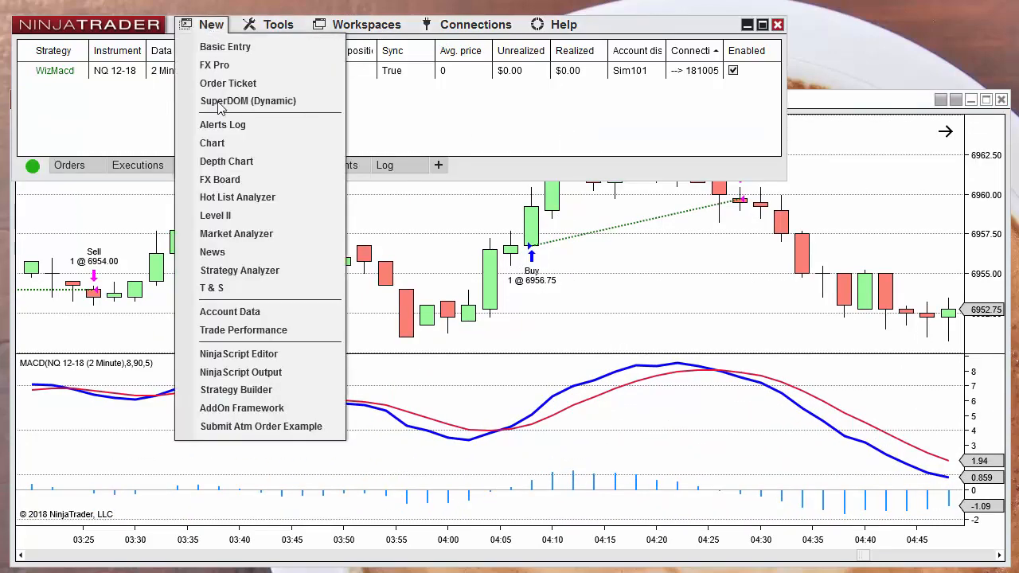
{"action": "left_click", "coordinate": [235, 389]}
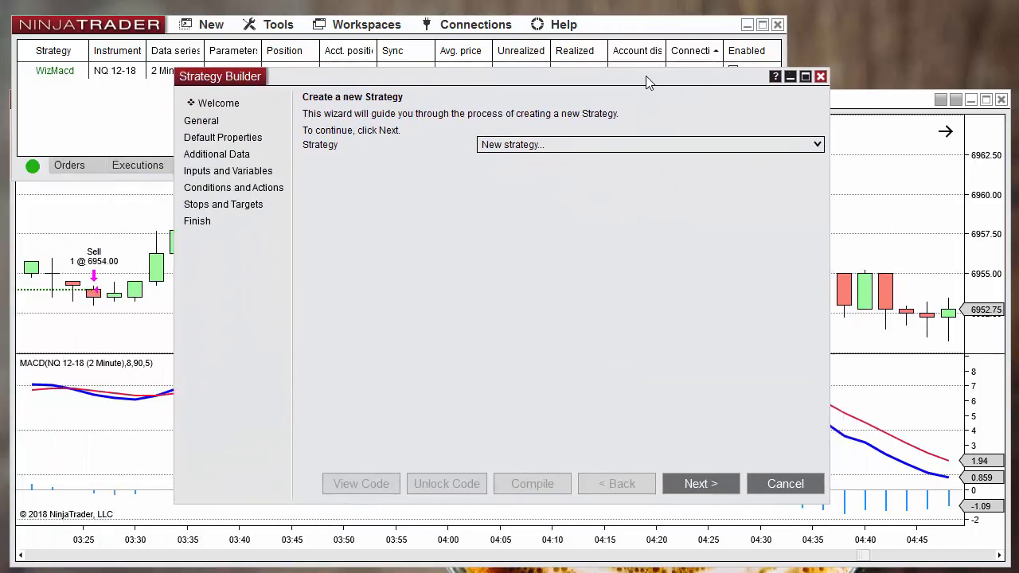
{"action": "left_click", "coordinate": [503, 146]}
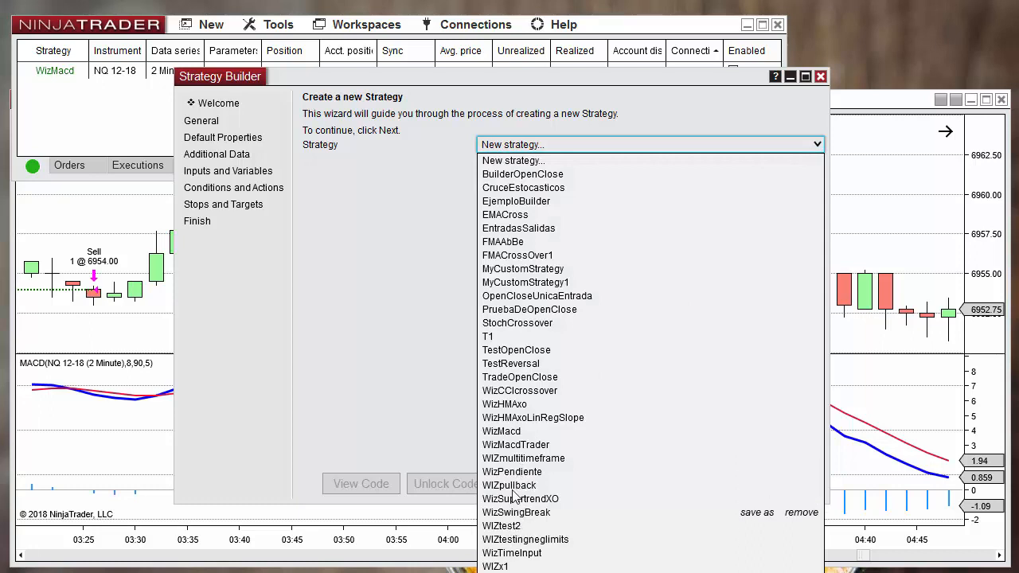
{"action": "left_click", "coordinate": [515, 432]}
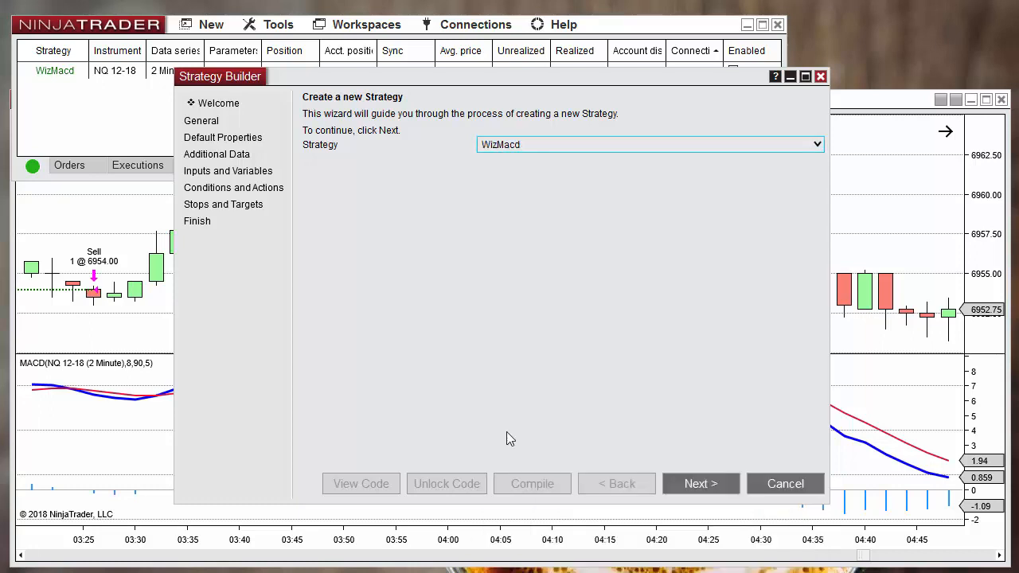
{"action": "left_click", "coordinate": [699, 483]}
{"action": "left_click", "coordinate": [700, 483]}
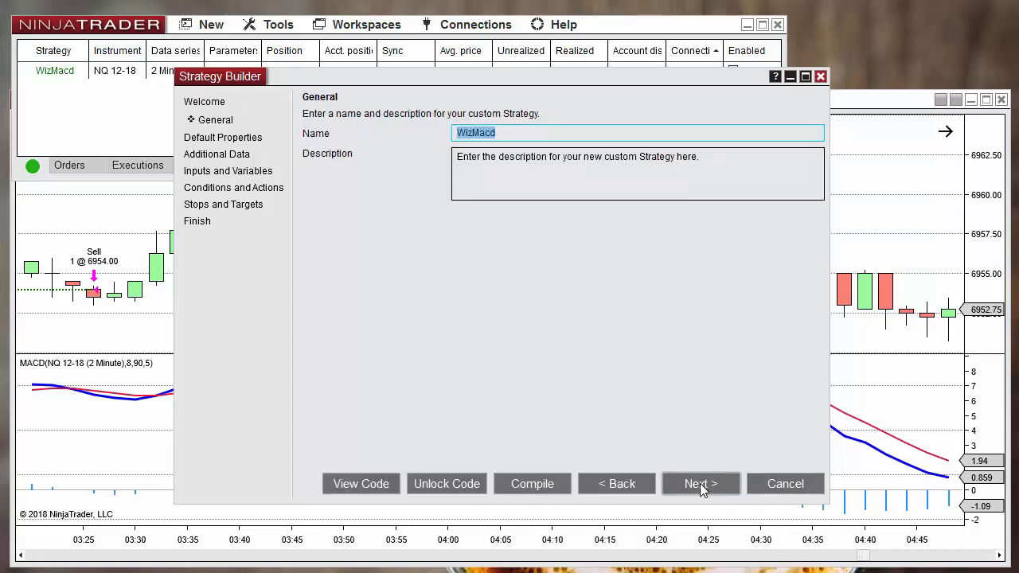
{"action": "left_click", "coordinate": [700, 484]}
{"action": "left_click", "coordinate": [701, 484]}
{"action": "left_click", "coordinate": [700, 484]}
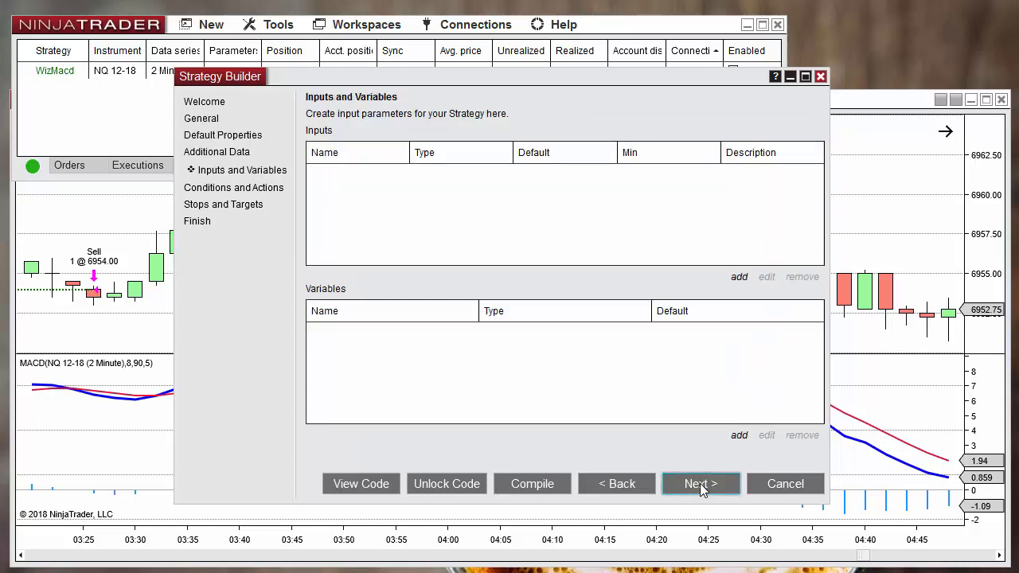
{"action": "left_click", "coordinate": [700, 483]}
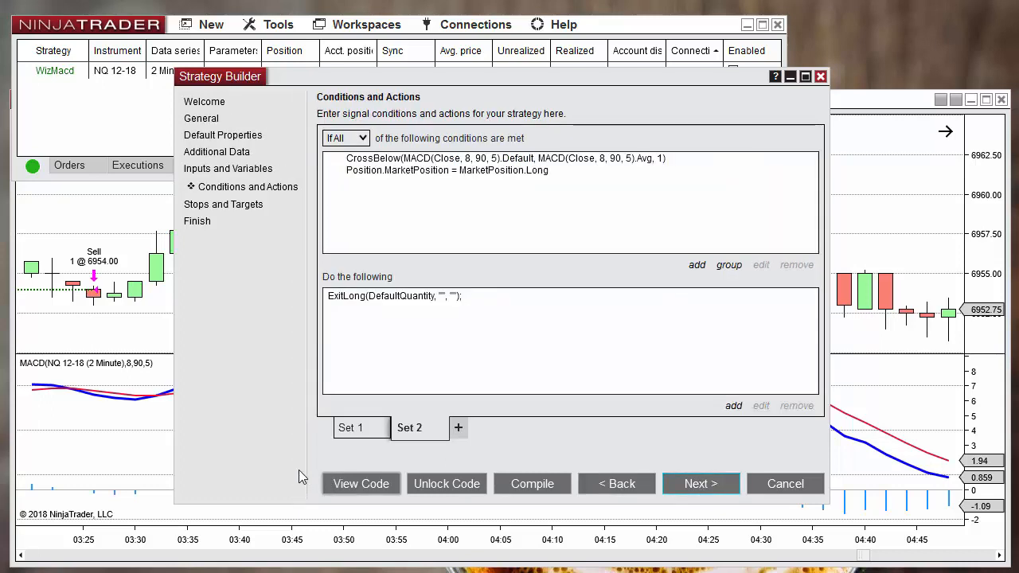
Step: Compare the entry rules of Set 1 with the exit rules of Set 2
{"action": "left_click", "coordinate": [358, 433]}
{"action": "left_click", "coordinate": [418, 431]}
{"action": "left_click", "coordinate": [350, 431]}
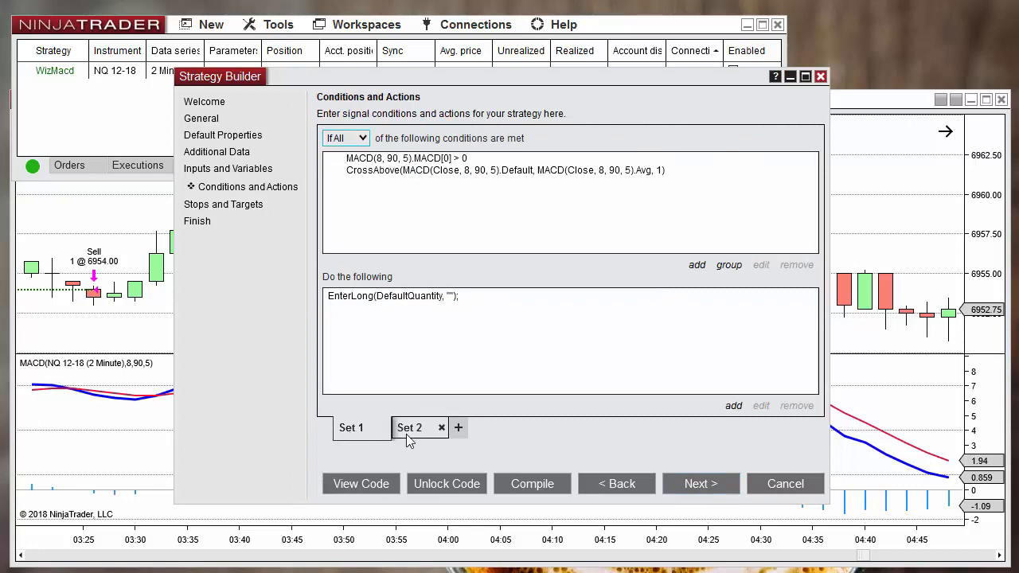
{"action": "left_click", "coordinate": [410, 430]}
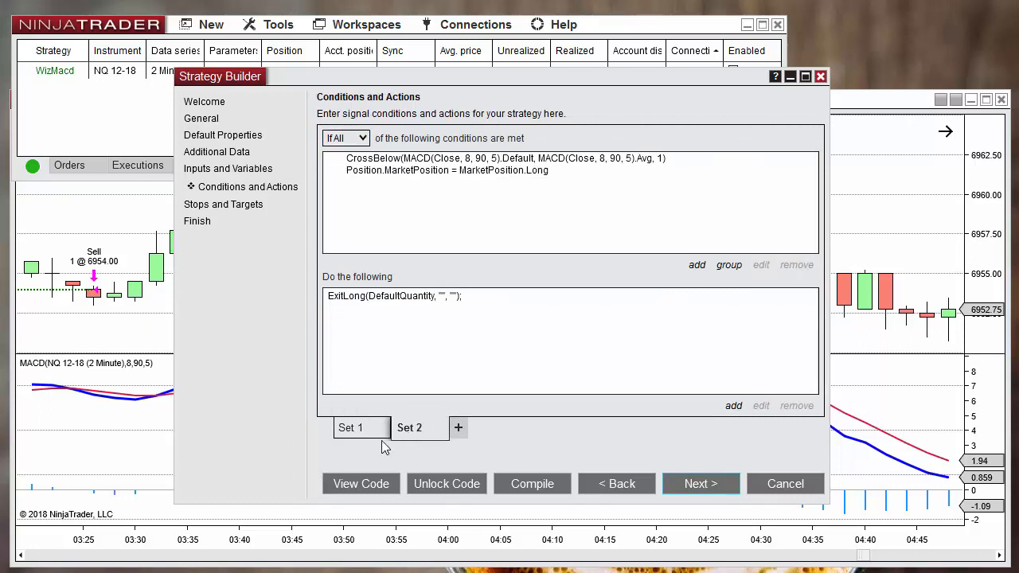
Step: Duplicate the long entry rules of Set 1 into a new condition set
{"action": "left_click", "coordinate": [347, 430]}
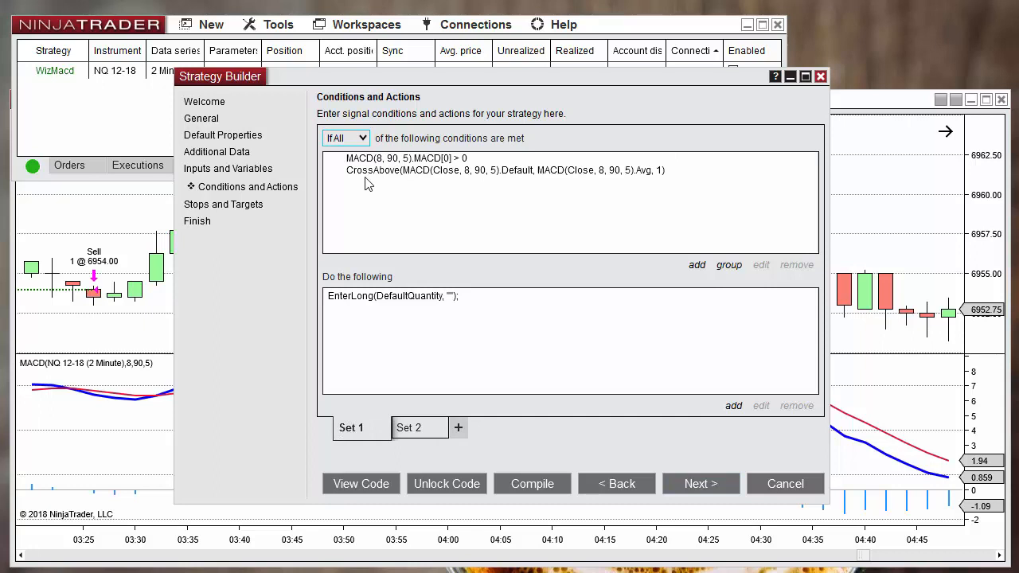
{"action": "right_click", "coordinate": [353, 432]}
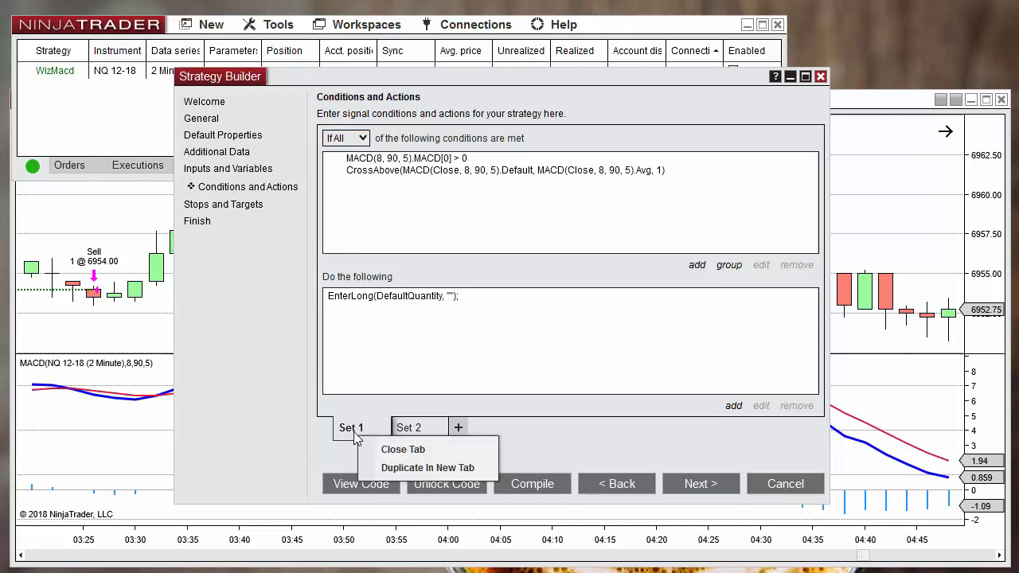
{"action": "left_click", "coordinate": [427, 467]}
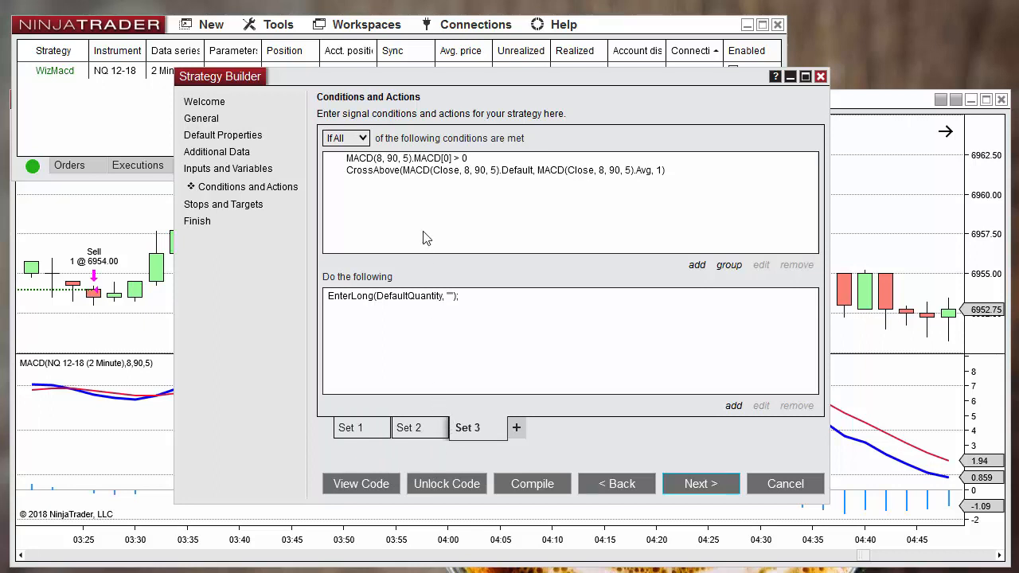
Step: In Set 3, change the comparison of the MACD zero-level condition to Less and confirm
{"action": "left_click", "coordinate": [426, 160]}
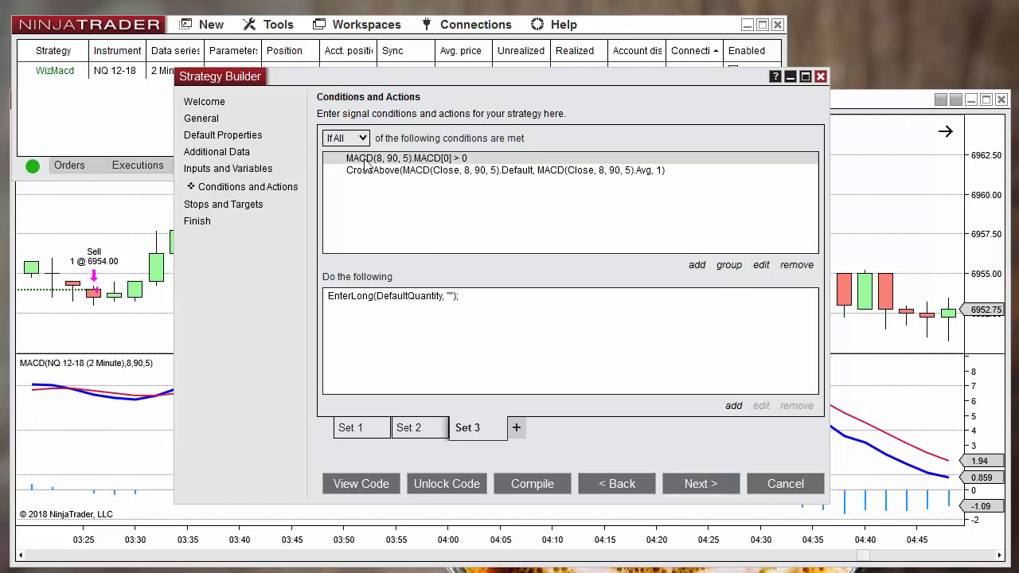
{"action": "left_click", "coordinate": [761, 266]}
{"action": "left_click", "coordinate": [471, 178]}
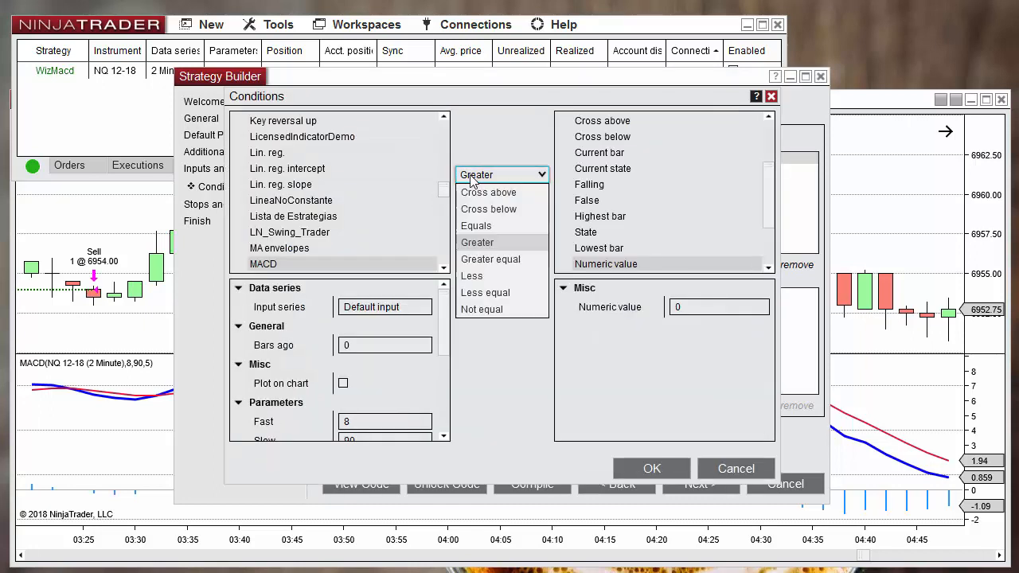
{"action": "left_click", "coordinate": [471, 277]}
{"action": "left_click", "coordinate": [652, 468]}
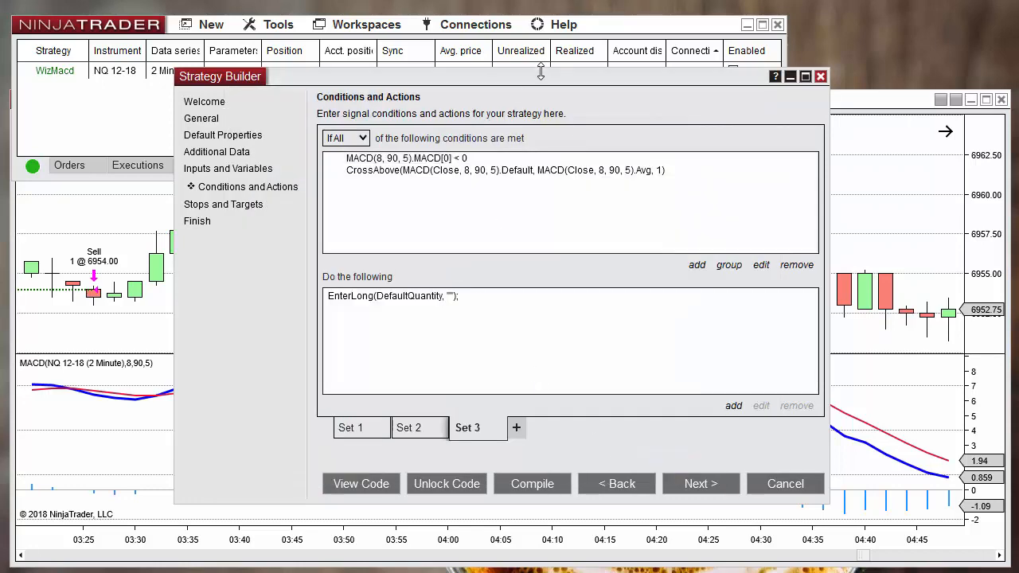
Step: Move the Strategy Builder aside and look back through the chart's earlier history to examine MACD crossovers below the zero line
{"action": "left_click_drag", "start_coordinate": [564, 85], "coordinate": [493, 78]}
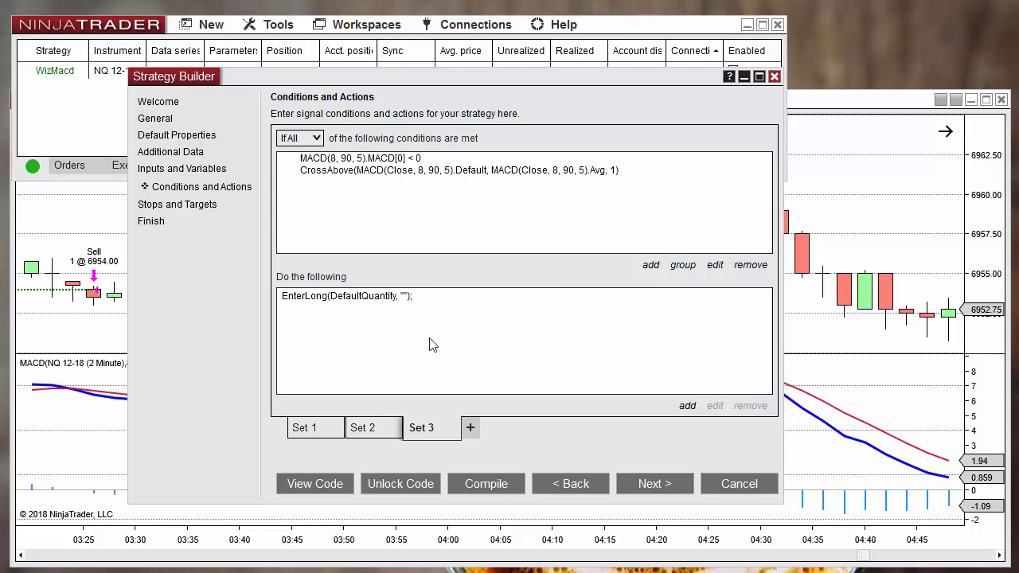
{"action": "left_click_drag", "start_coordinate": [680, 78], "coordinate": [645, 79]}
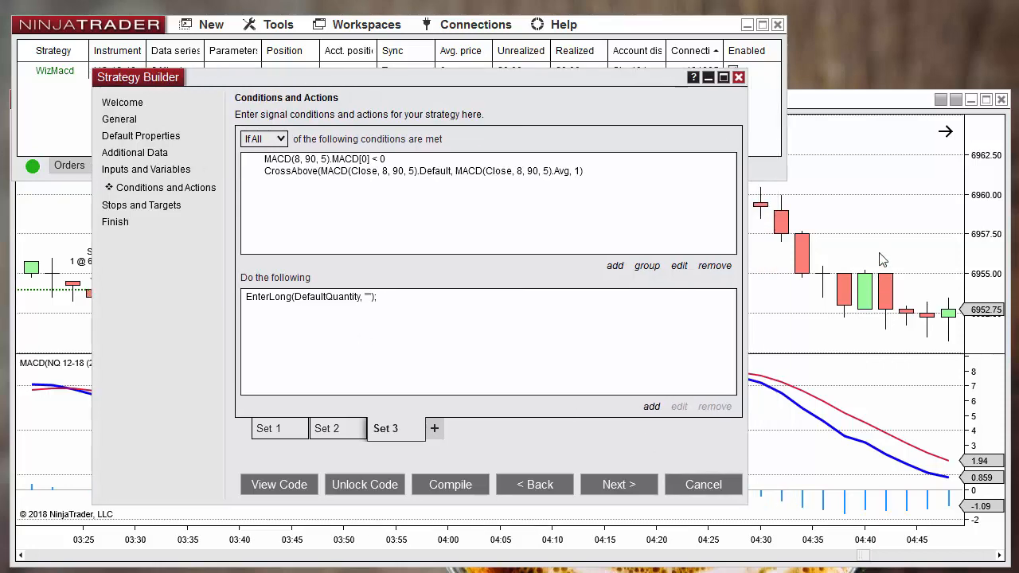
{"action": "left_click", "coordinate": [860, 224]}
{"action": "left_click_drag", "start_coordinate": [275, 451], "coordinate": [646, 448]}
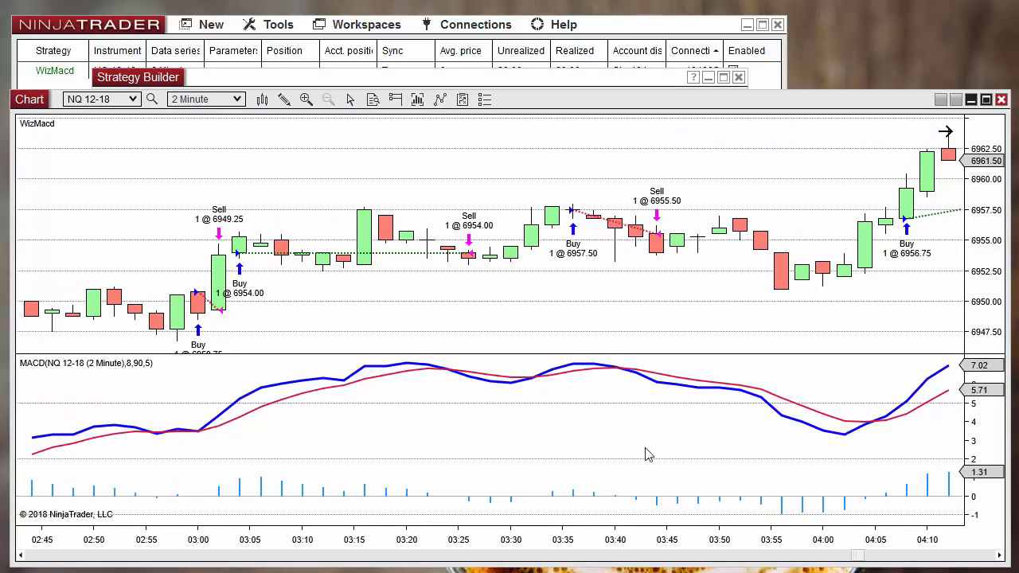
{"action": "left_click_drag", "start_coordinate": [315, 435], "coordinate": [634, 414]}
{"action": "left_click", "coordinate": [516, 430]}
{"action": "left_click_drag", "start_coordinate": [262, 466], "coordinate": [687, 450]}
{"action": "left_click_drag", "start_coordinate": [231, 411], "coordinate": [662, 421]}
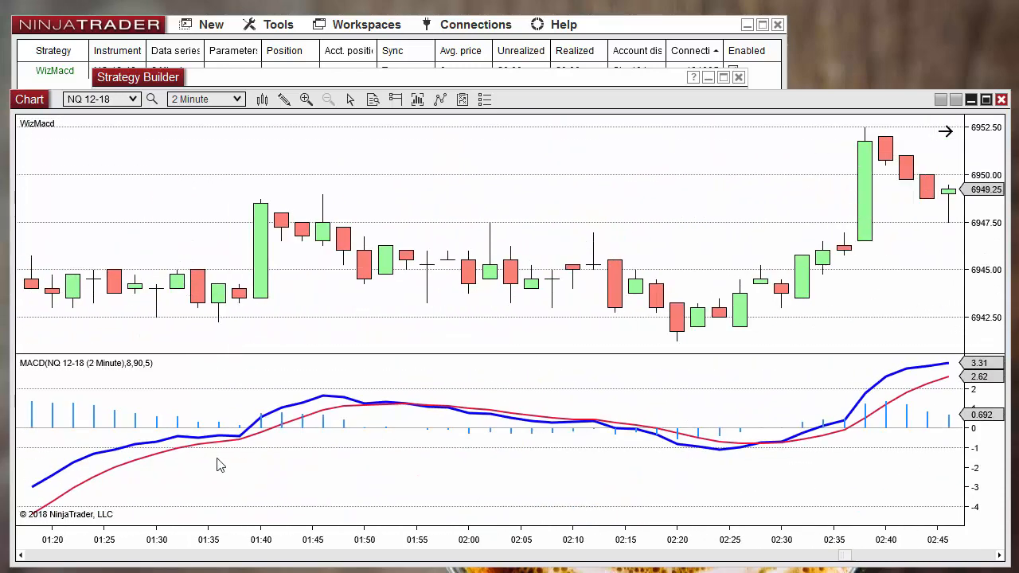
{"action": "left_click_drag", "start_coordinate": [204, 500], "coordinate": [645, 496]}
{"action": "left_click_drag", "start_coordinate": [250, 450], "coordinate": [623, 443]}
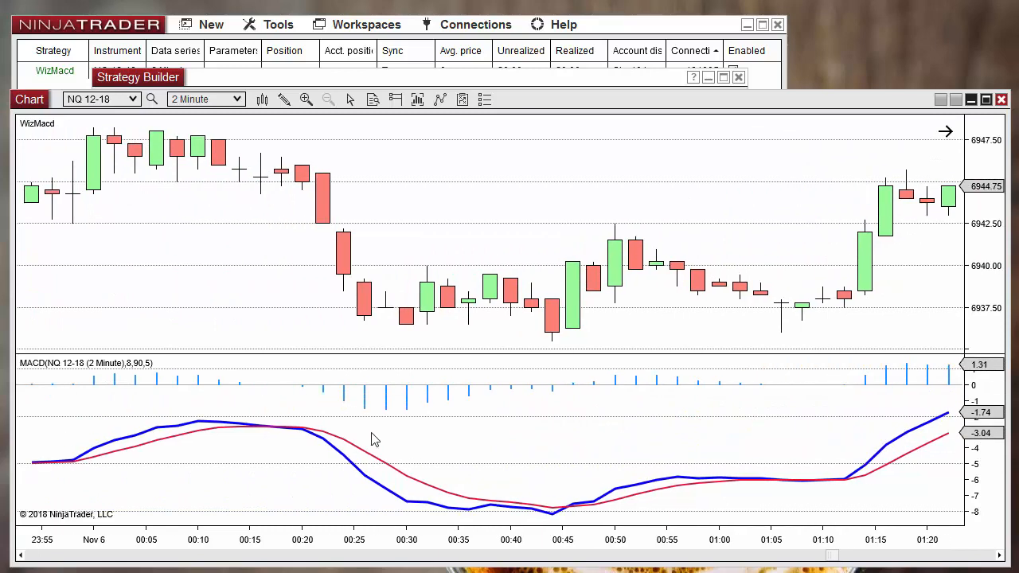
Step: Look further back through the chart, to about 22:55, for MACD crossovers below zero to compare with the Set 3 rules
{"action": "left_click_drag", "start_coordinate": [402, 436], "coordinate": [673, 445]}
{"action": "left_click_drag", "start_coordinate": [523, 480], "coordinate": [548, 478]}
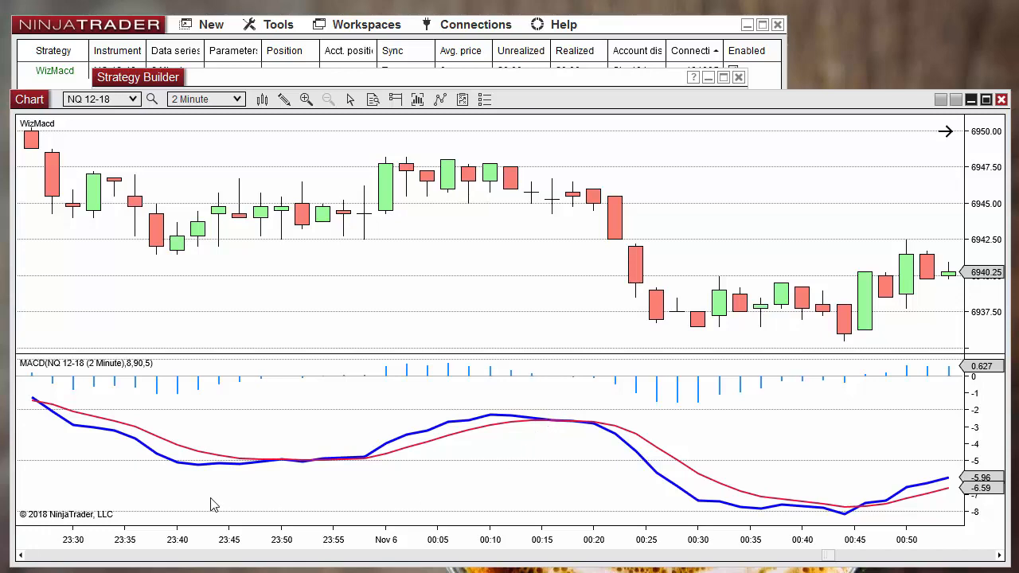
{"action": "left_click_drag", "start_coordinate": [175, 494], "coordinate": [450, 514]}
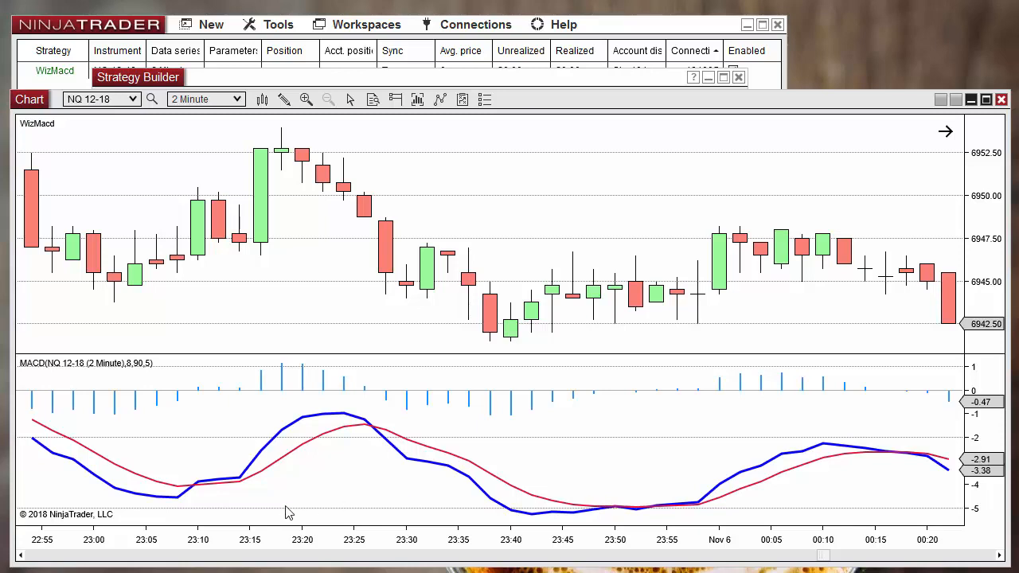
{"action": "double_click", "coordinate": [303, 78]}
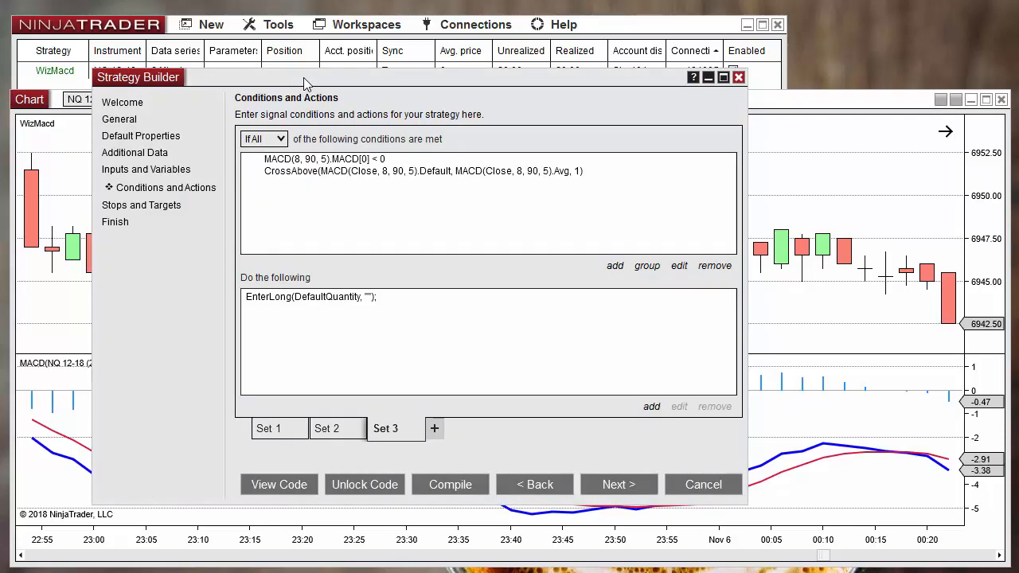
{"action": "left_click_drag", "start_coordinate": [303, 77], "coordinate": [625, 88]}
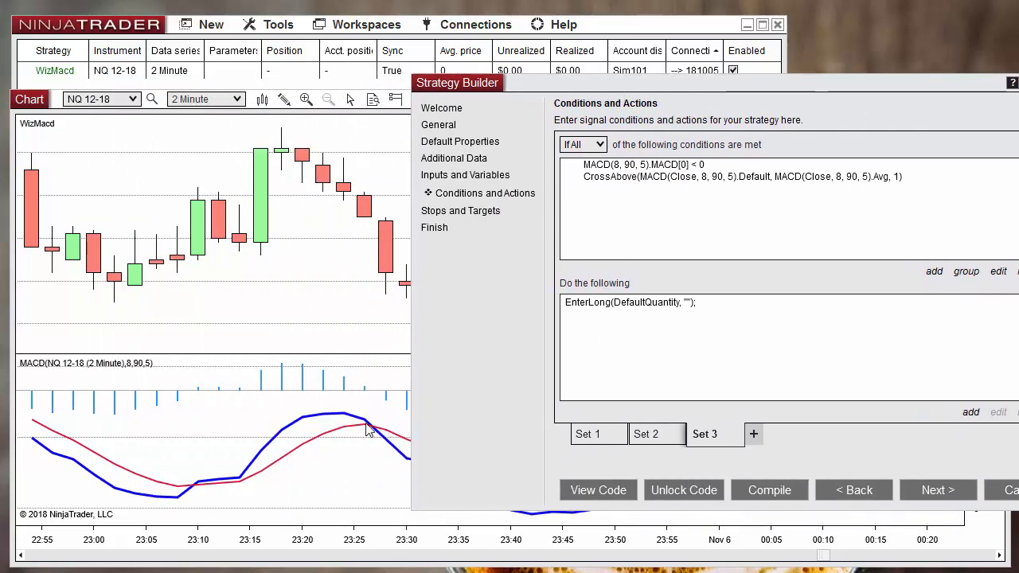
Step: In Set 3, change the MACD and average crossover condition to Cross below and confirm
{"action": "left_click", "coordinate": [620, 167]}
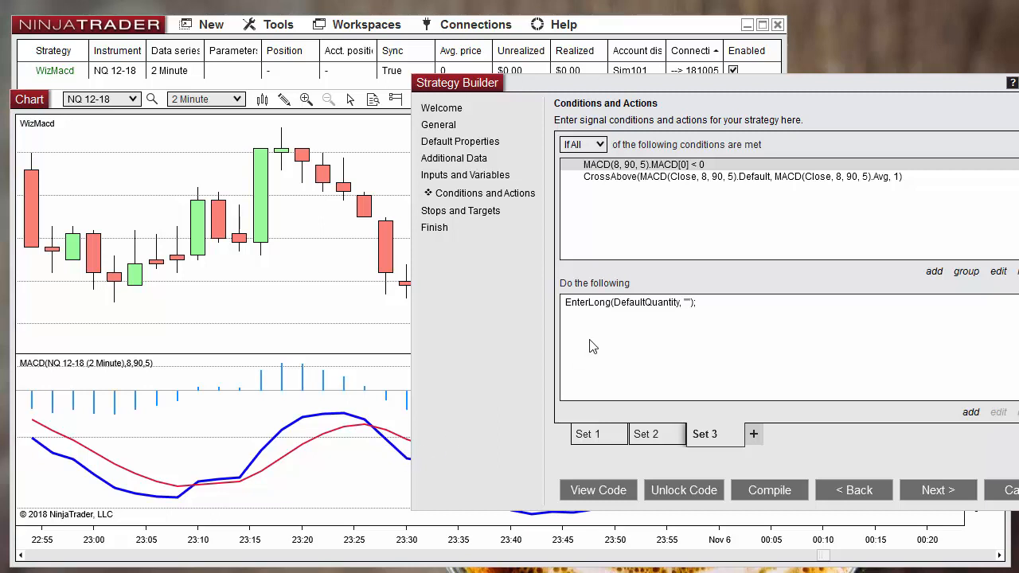
{"action": "left_click", "coordinate": [677, 178]}
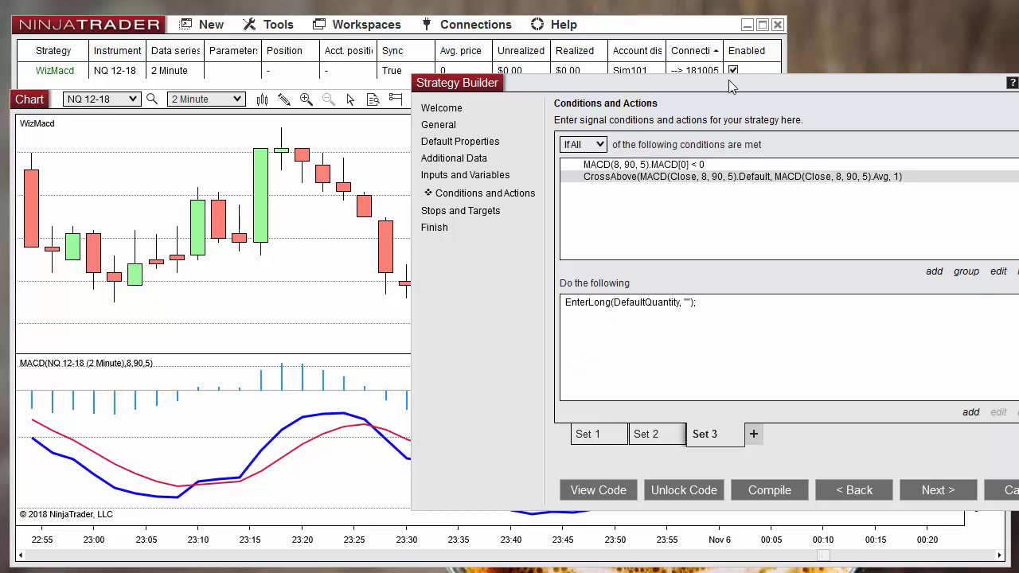
{"action": "left_click_drag", "start_coordinate": [714, 83], "coordinate": [489, 49]}
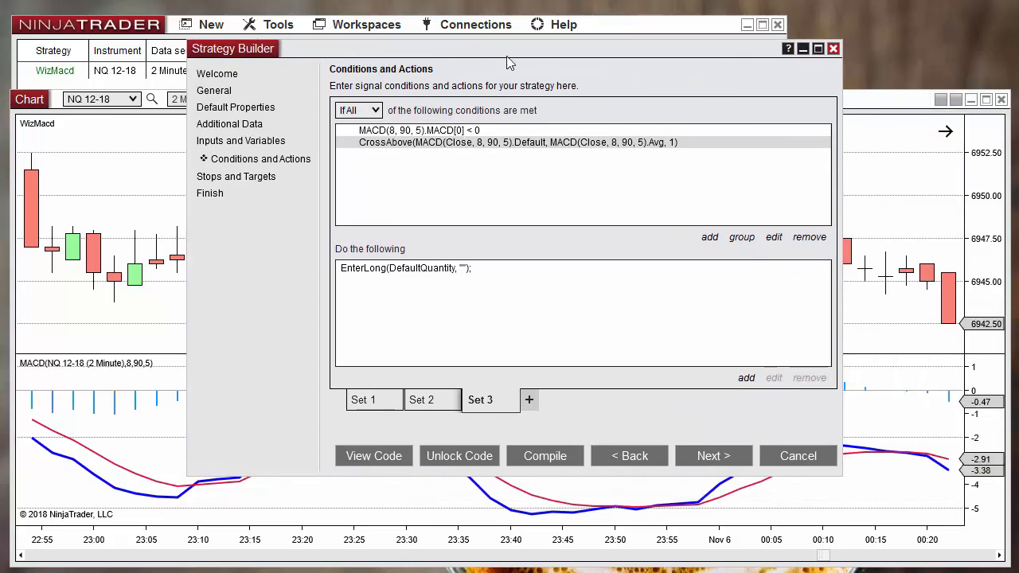
{"action": "left_click", "coordinate": [770, 237]}
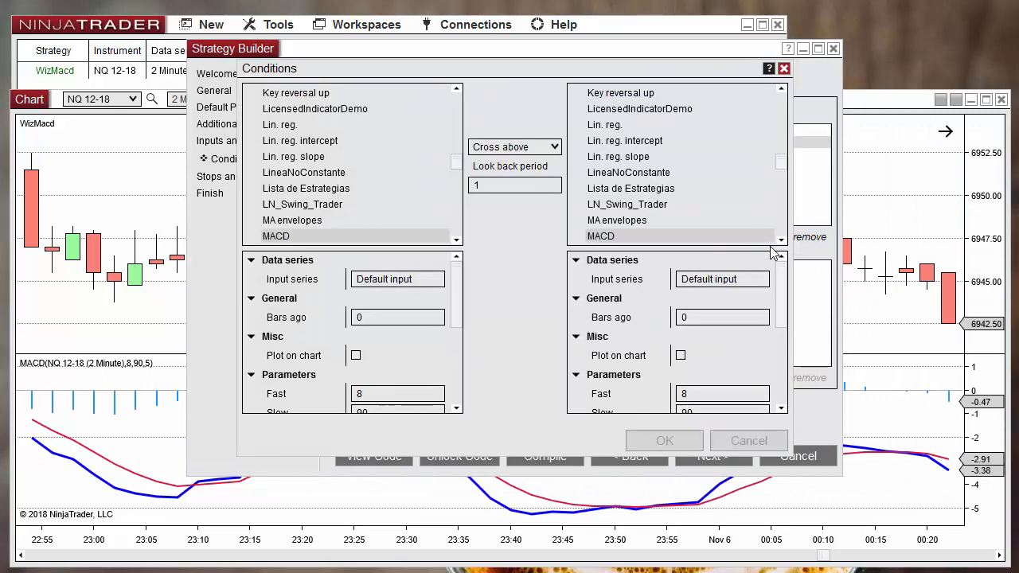
{"action": "left_click", "coordinate": [482, 146]}
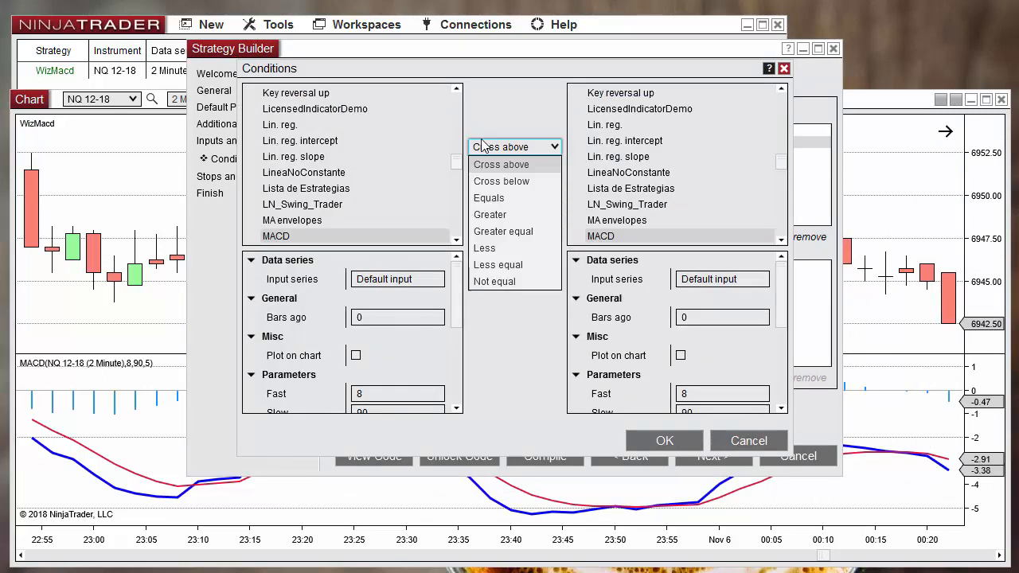
{"action": "left_click", "coordinate": [502, 181]}
{"action": "left_click", "coordinate": [663, 443]}
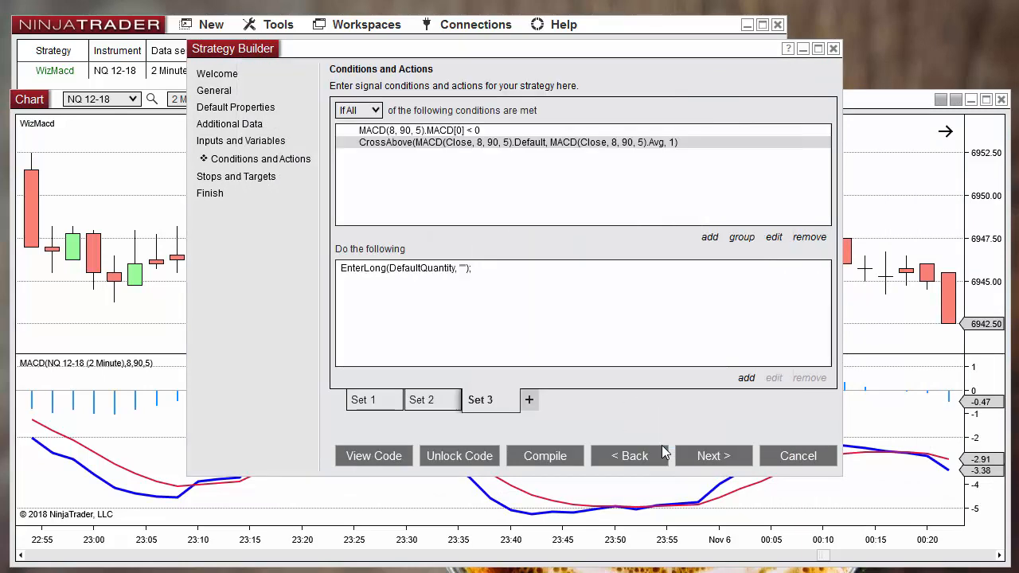
Step: Change the action of Set 3 to Enter short position with the default quantity
{"action": "left_click", "coordinate": [374, 271]}
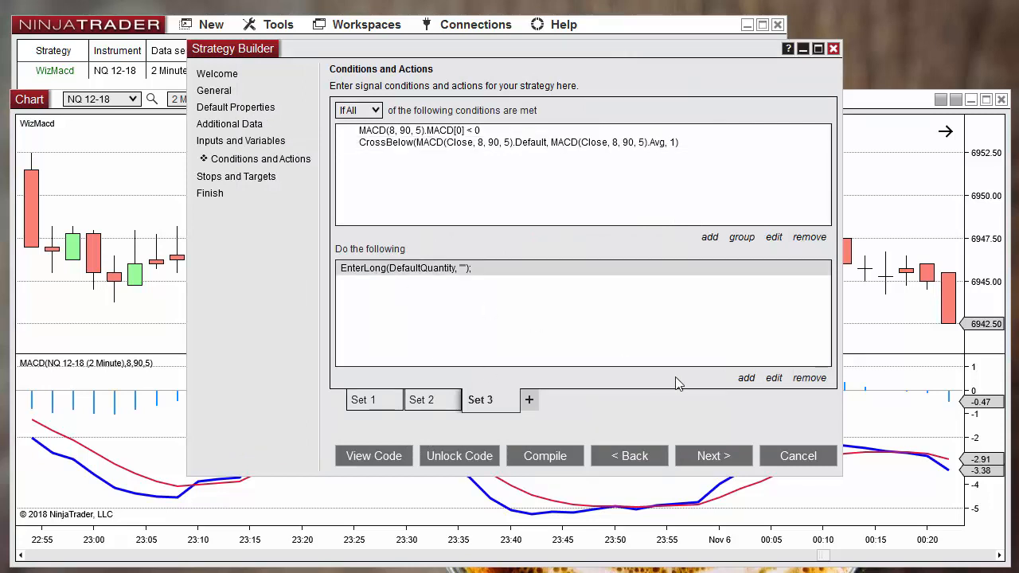
{"action": "left_click", "coordinate": [772, 379]}
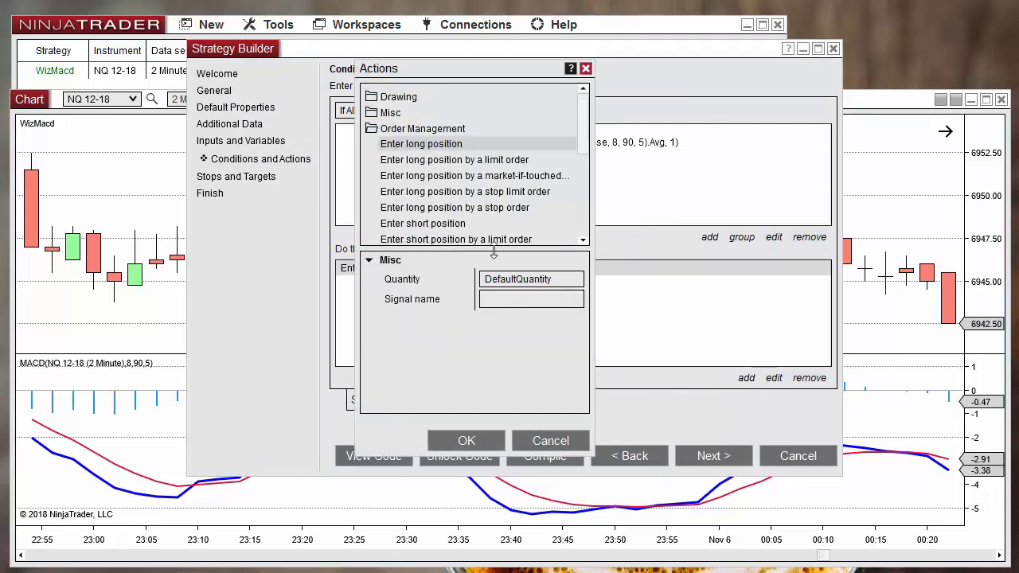
{"action": "left_click", "coordinate": [407, 225]}
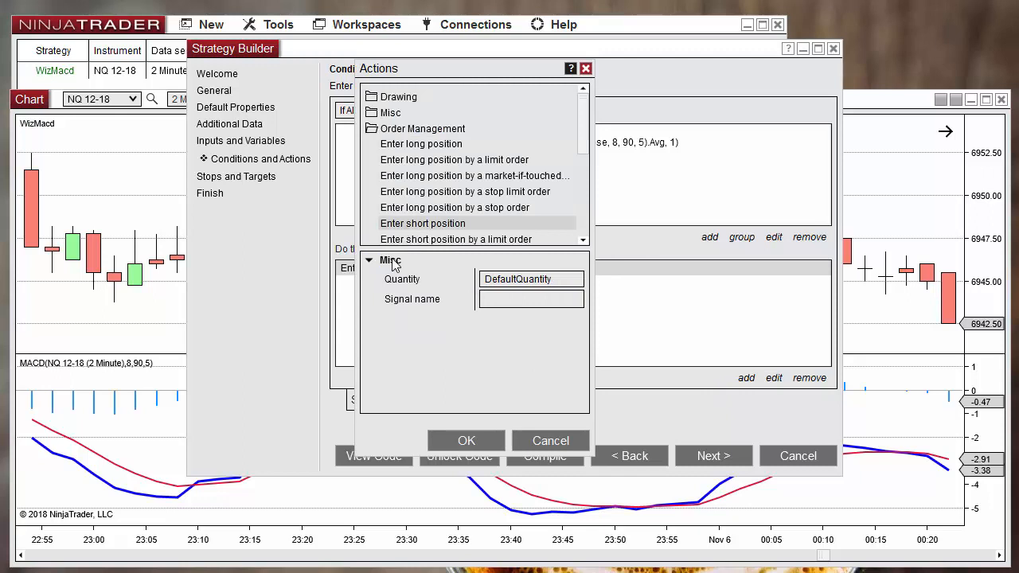
{"action": "left_click", "coordinate": [463, 440]}
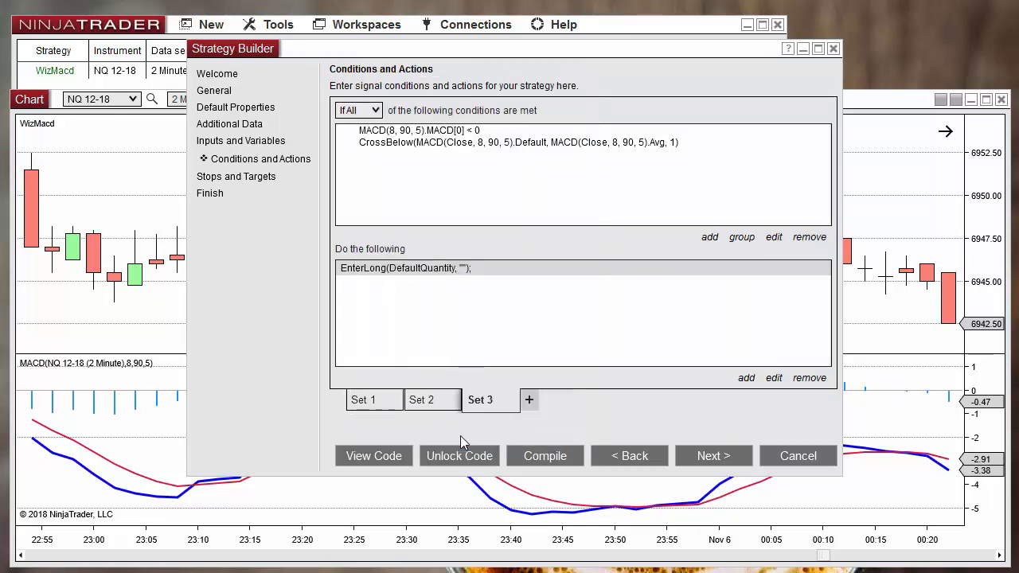
Step: Duplicate the long exit rules of Set 2 into a new condition set
{"action": "left_click", "coordinate": [422, 400]}
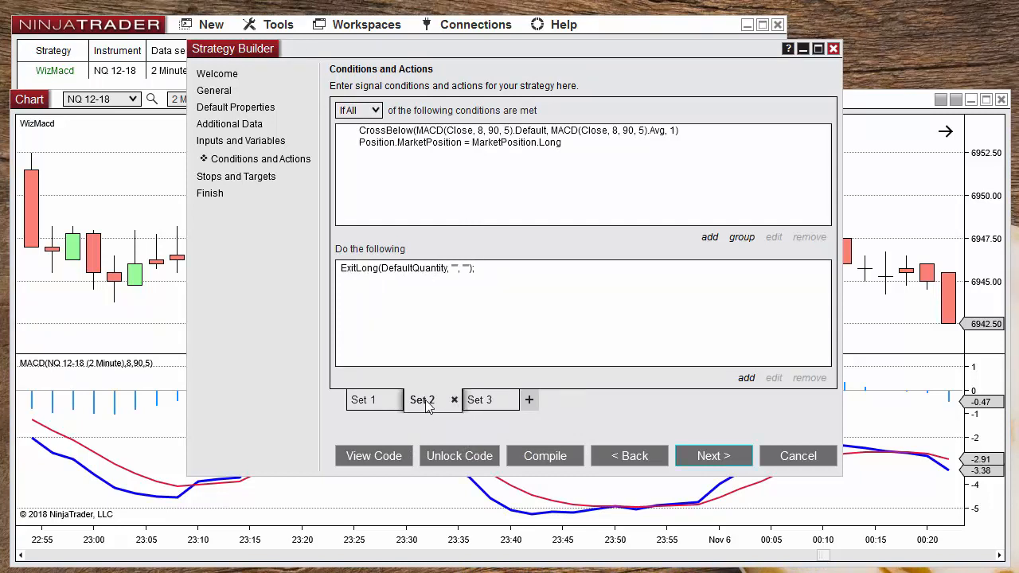
{"action": "right_click", "coordinate": [428, 406]}
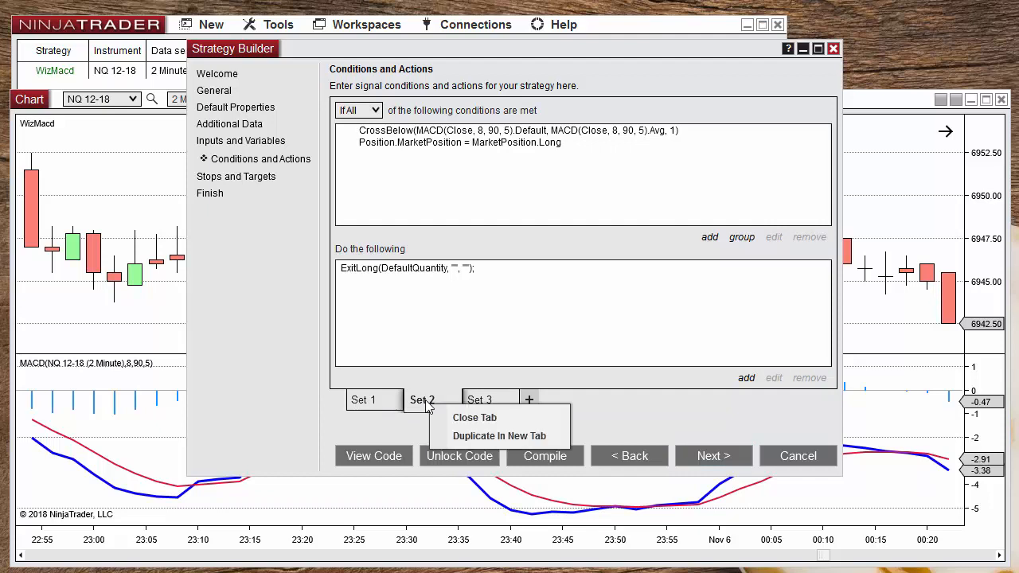
{"action": "left_click", "coordinate": [500, 435]}
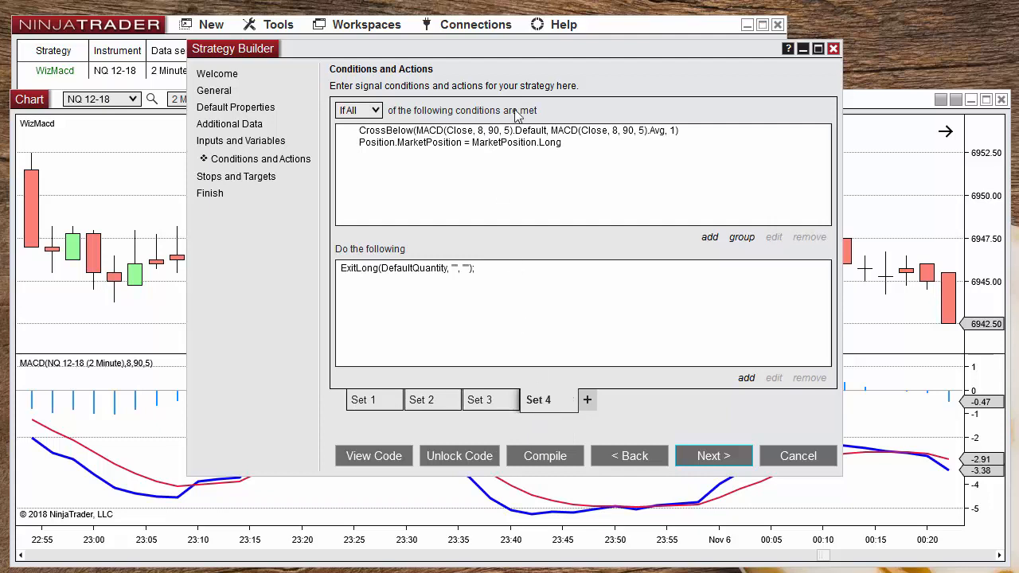
Step: In Set 4, change the MACD and average crossover condition to Cross above and confirm
{"action": "left_click_drag", "start_coordinate": [593, 57], "coordinate": [461, 67]}
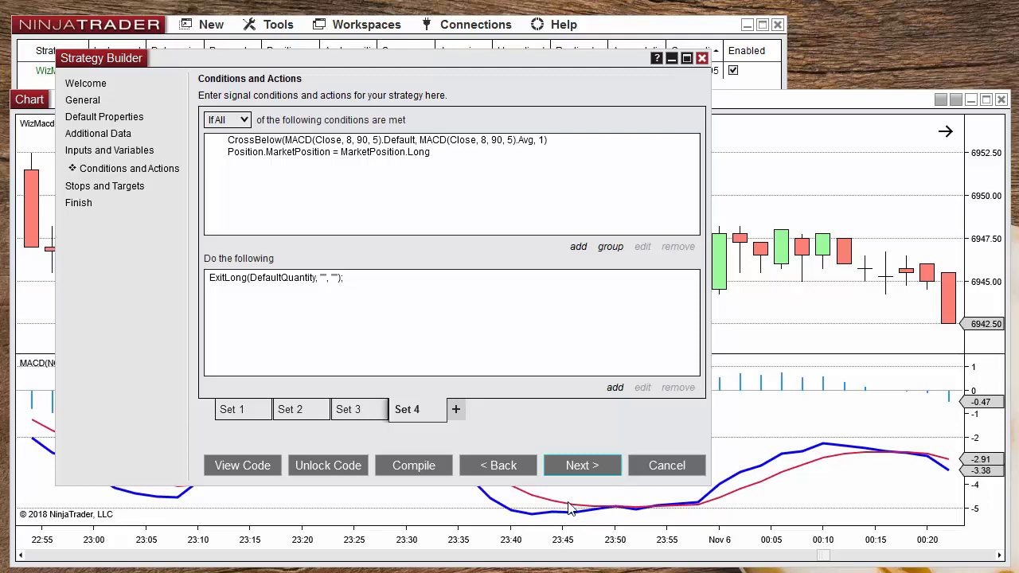
{"action": "left_click", "coordinate": [312, 143]}
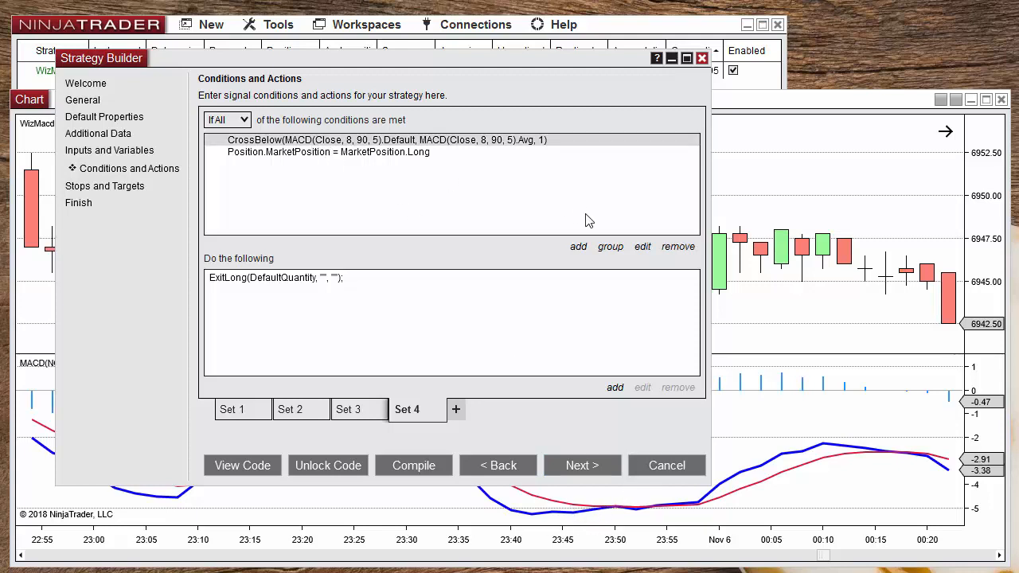
{"action": "left_click", "coordinate": [643, 248]}
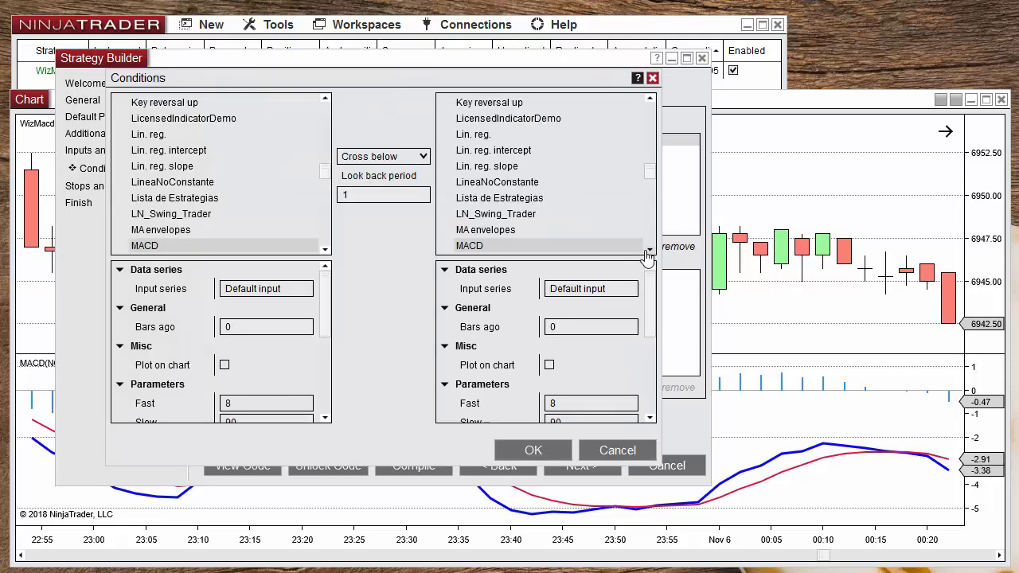
{"action": "left_click", "coordinate": [368, 157]}
{"action": "left_click", "coordinate": [370, 173]}
{"action": "left_click", "coordinate": [533, 450]}
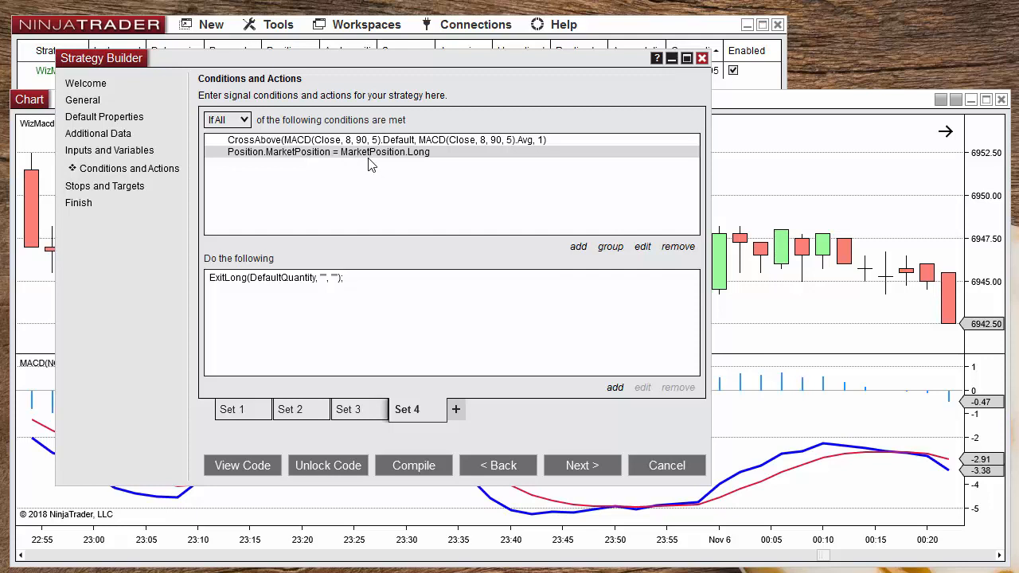
Step: Set the market position in the second condition of Set 4 to Short and confirm
{"action": "left_click", "coordinate": [647, 248]}
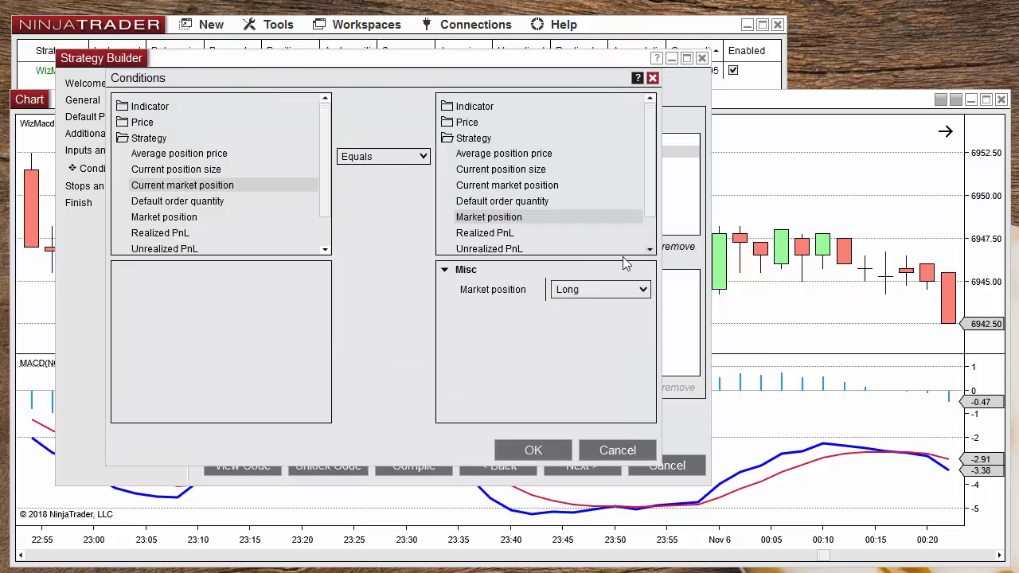
{"action": "left_click", "coordinate": [597, 290]}
{"action": "left_click", "coordinate": [586, 323]}
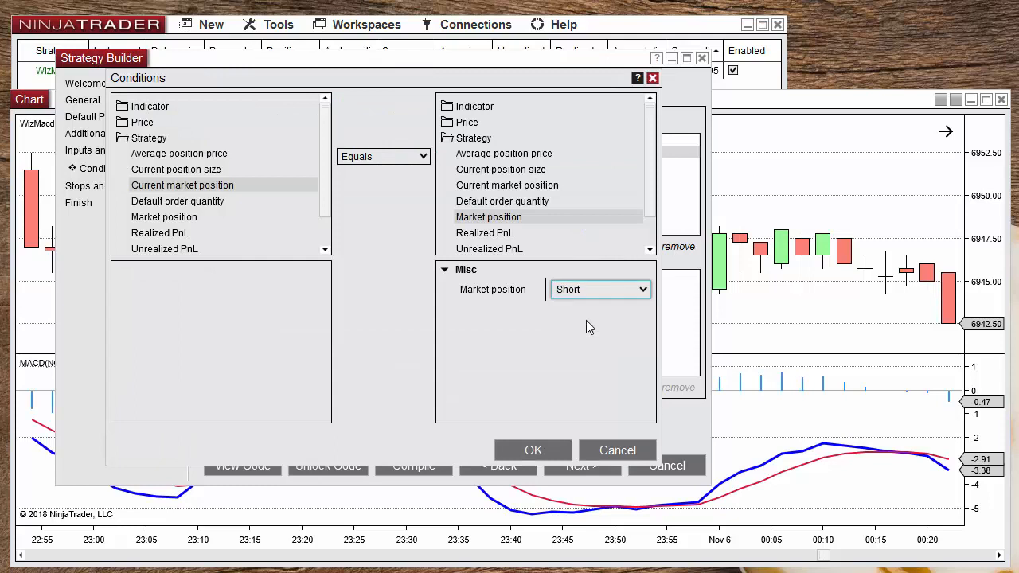
{"action": "left_click", "coordinate": [551, 452]}
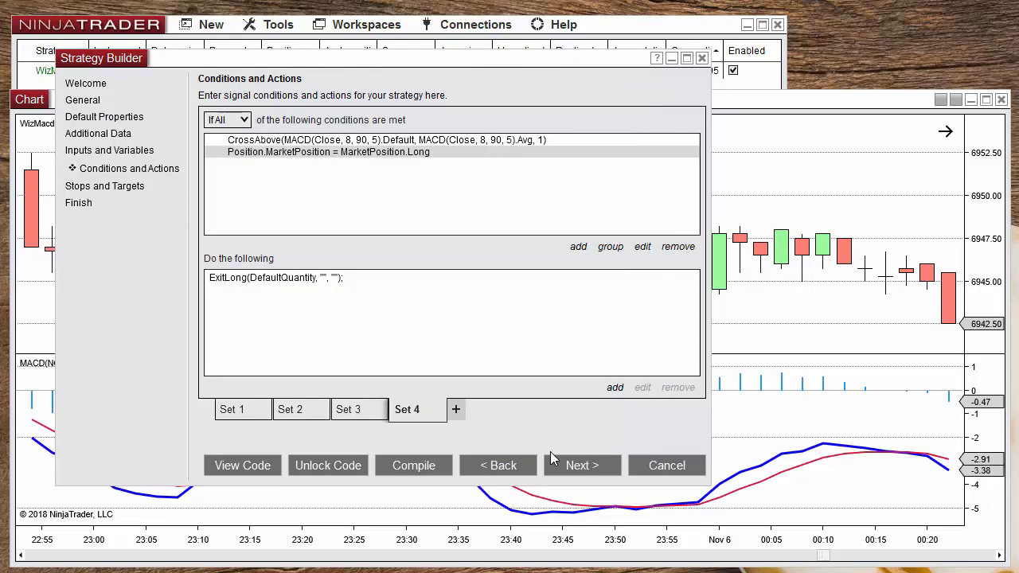
Step: Change the action of Set 4 to Exit short position with the default quantity
{"action": "left_click", "coordinate": [253, 285]}
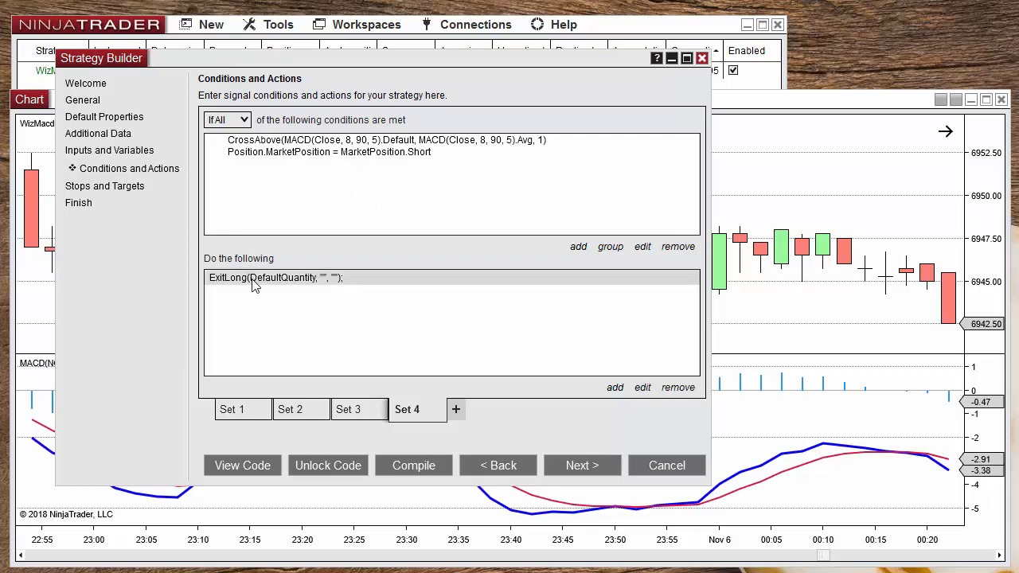
{"action": "left_click", "coordinate": [642, 387]}
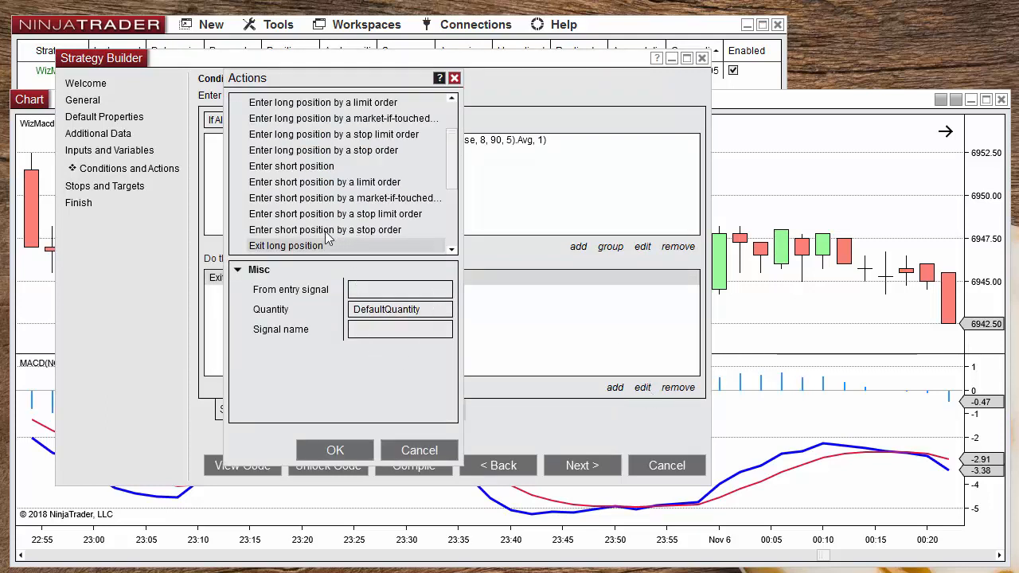
{"action": "left_click_drag", "start_coordinate": [443, 167], "coordinate": [442, 211]}
{"action": "left_click", "coordinate": [285, 223]}
{"action": "left_click", "coordinate": [358, 447]}
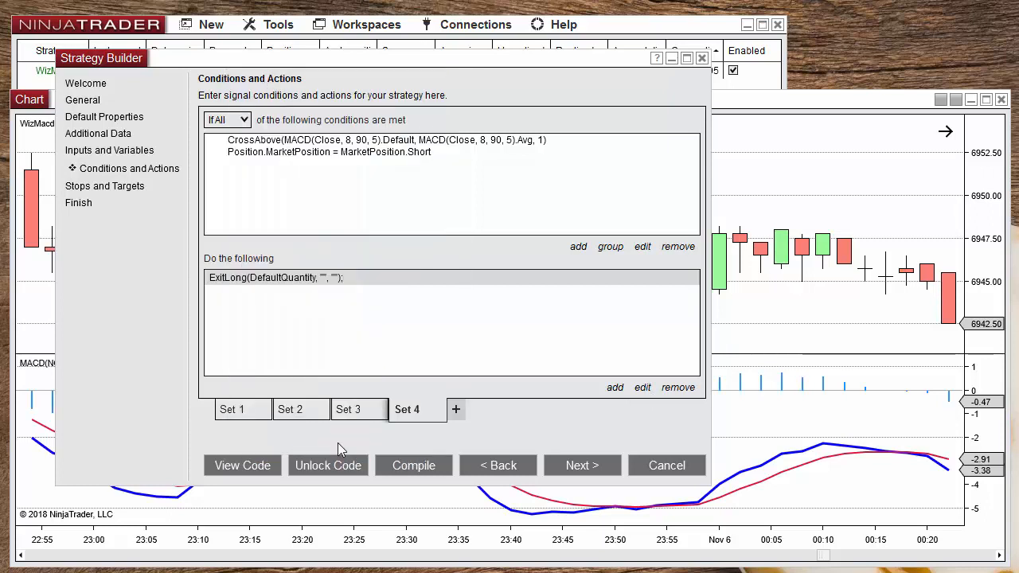
Step: Review the conditions and actions of Sets 1 to 4, comparing the long rules with the short rules
{"action": "left_click", "coordinate": [253, 414]}
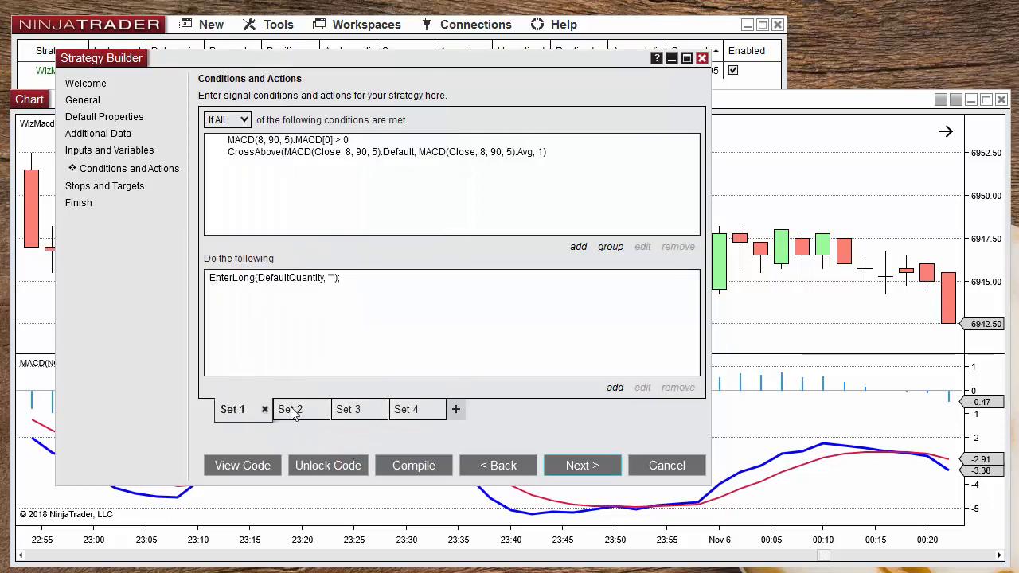
{"action": "left_click", "coordinate": [289, 412]}
{"action": "left_click", "coordinate": [351, 409]}
{"action": "left_click", "coordinate": [403, 412]}
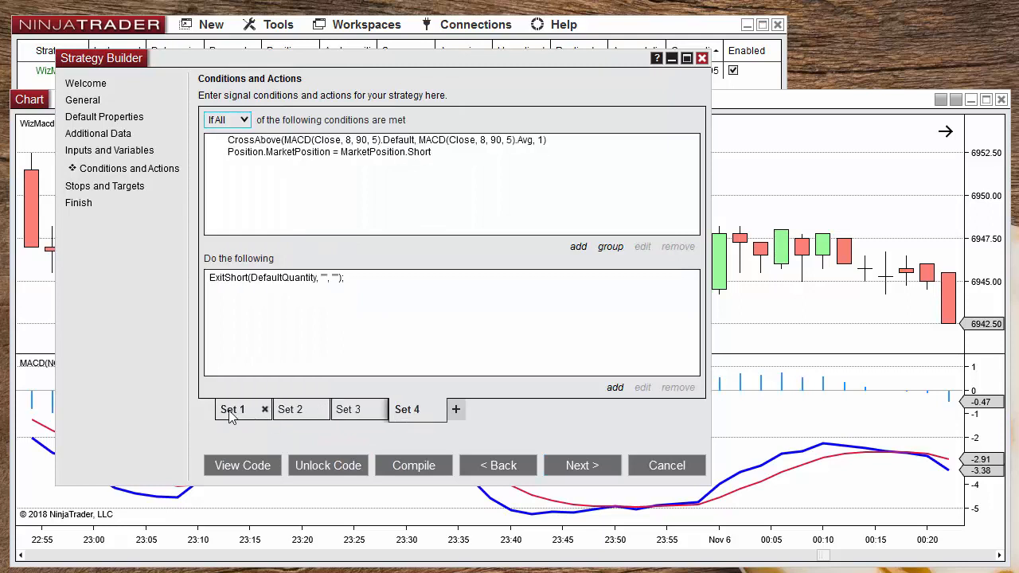
{"action": "left_click", "coordinate": [231, 412]}
{"action": "left_click", "coordinate": [294, 411]}
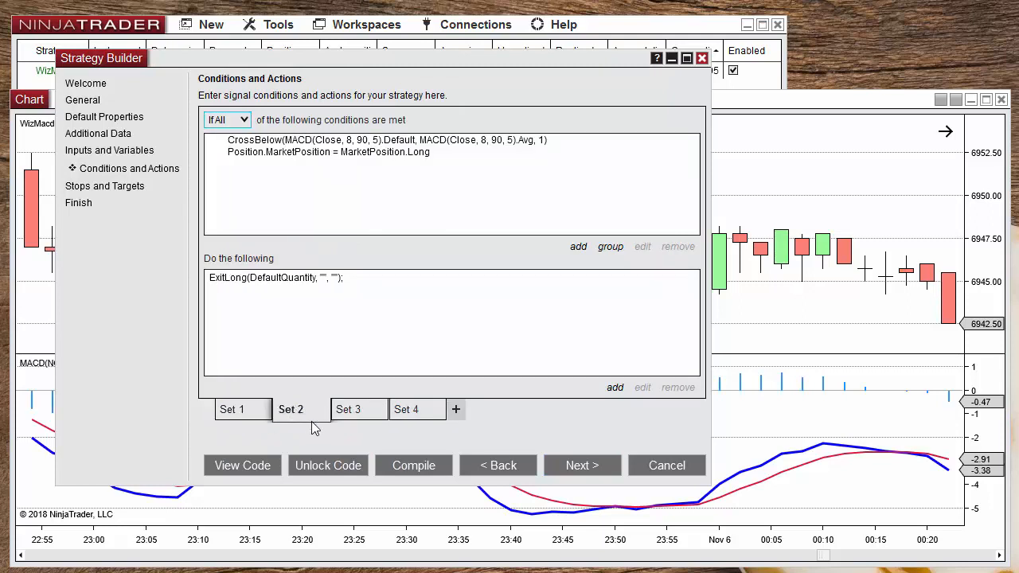
{"action": "left_click", "coordinate": [348, 409]}
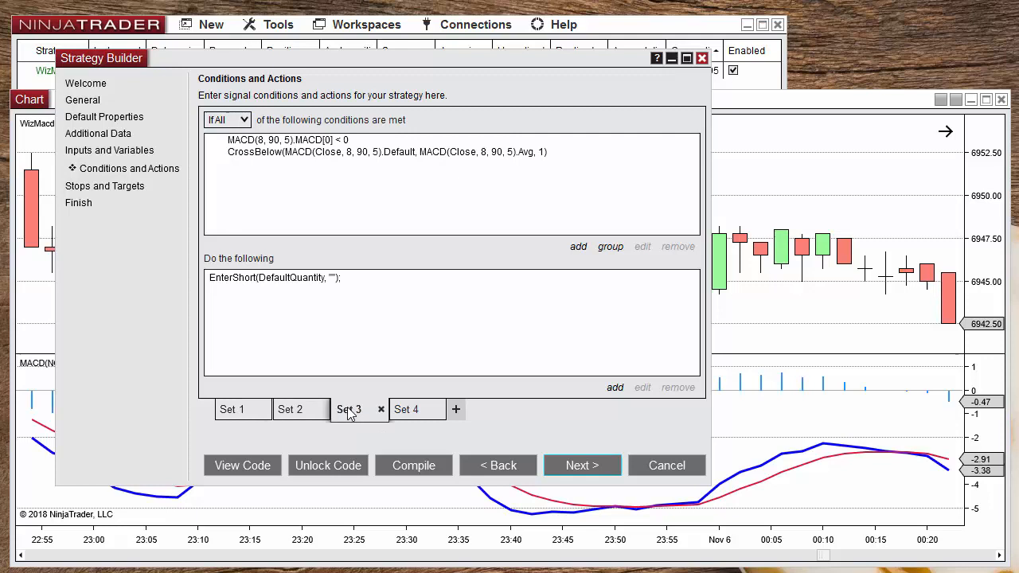
{"action": "left_click", "coordinate": [409, 412]}
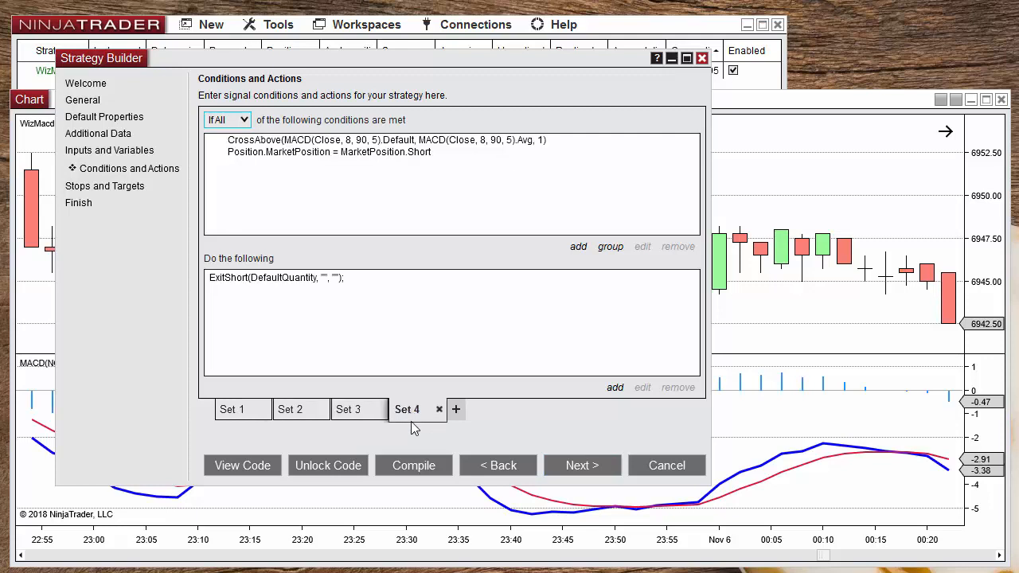
Step: Complete the strategy setup without adding any stops or targets, and finish the Strategy Builder
{"action": "left_click", "coordinate": [579, 467]}
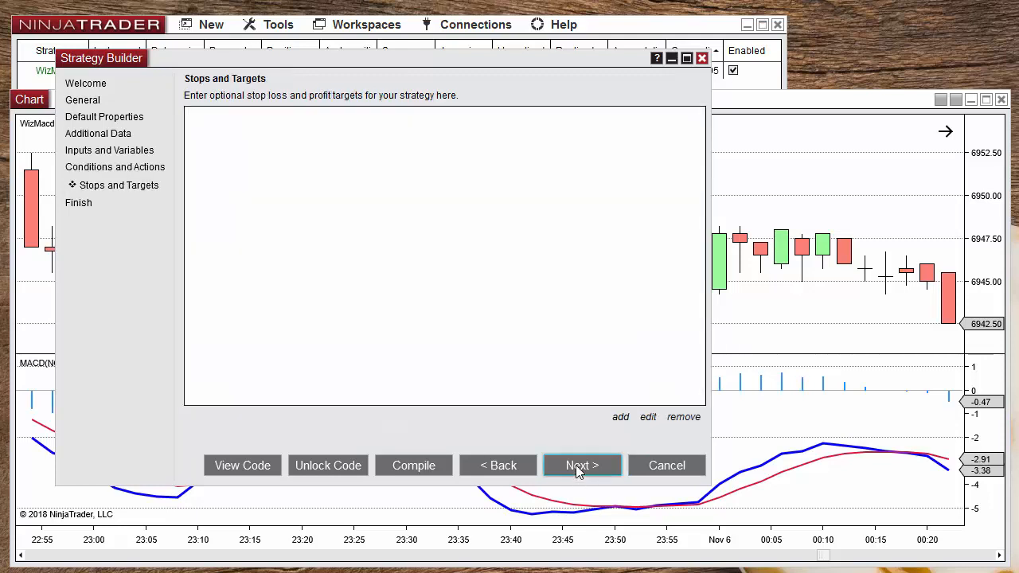
{"action": "left_click", "coordinate": [577, 468]}
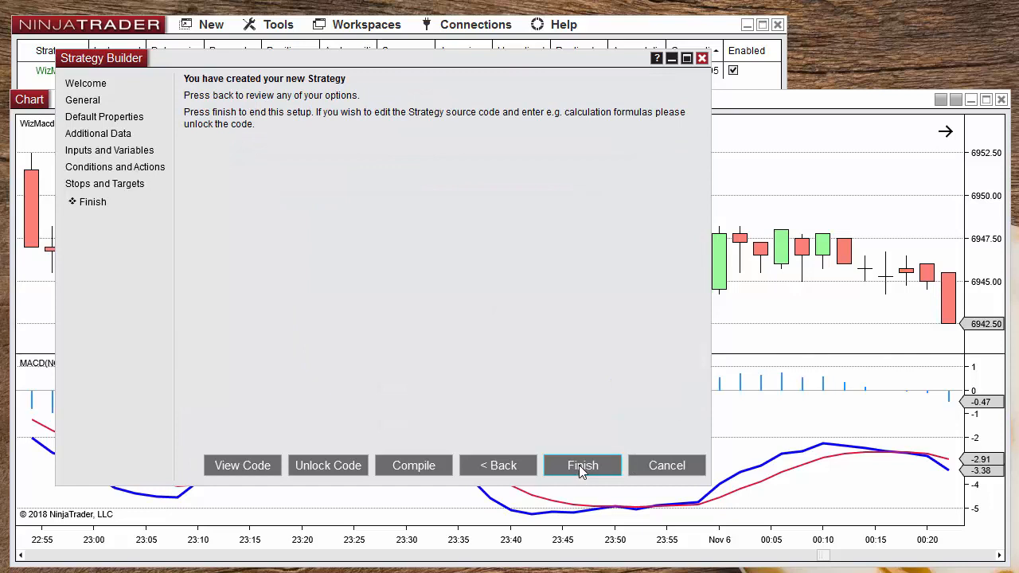
{"action": "left_click", "coordinate": [578, 466]}
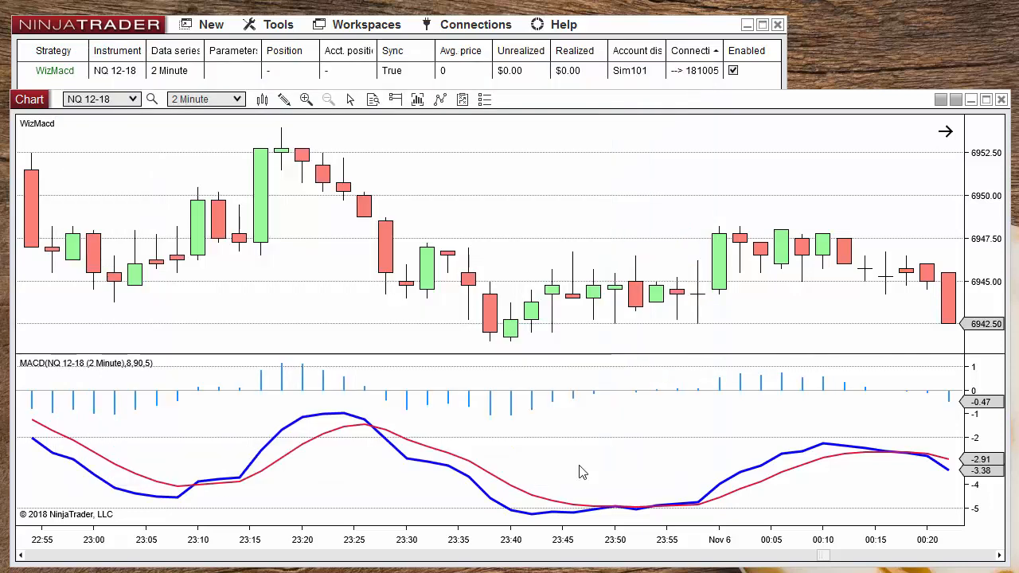
Step: Disable and re-enable the WizMacd strategy on NQ 12-18 to reload its trades on the chart
{"action": "left_click", "coordinate": [733, 72]}
{"action": "left_click", "coordinate": [733, 73]}
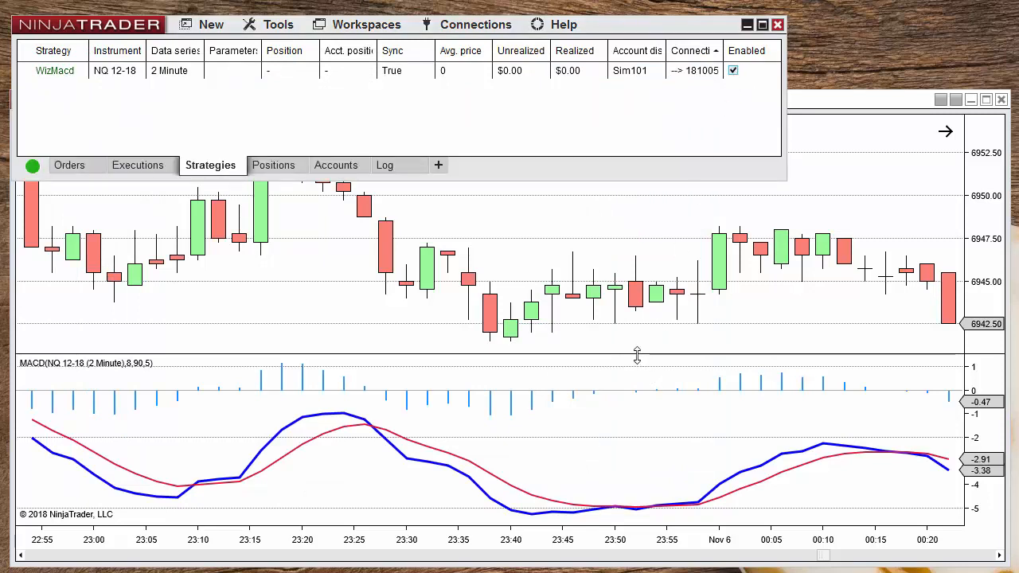
{"action": "left_click", "coordinate": [552, 245]}
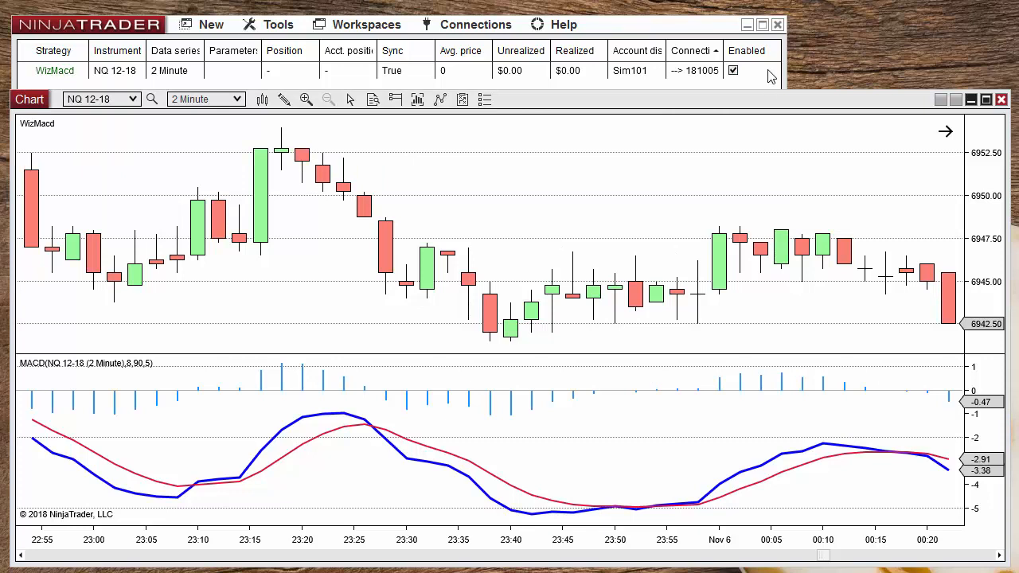
{"action": "left_click", "coordinate": [736, 74]}
{"action": "left_click", "coordinate": [734, 71]}
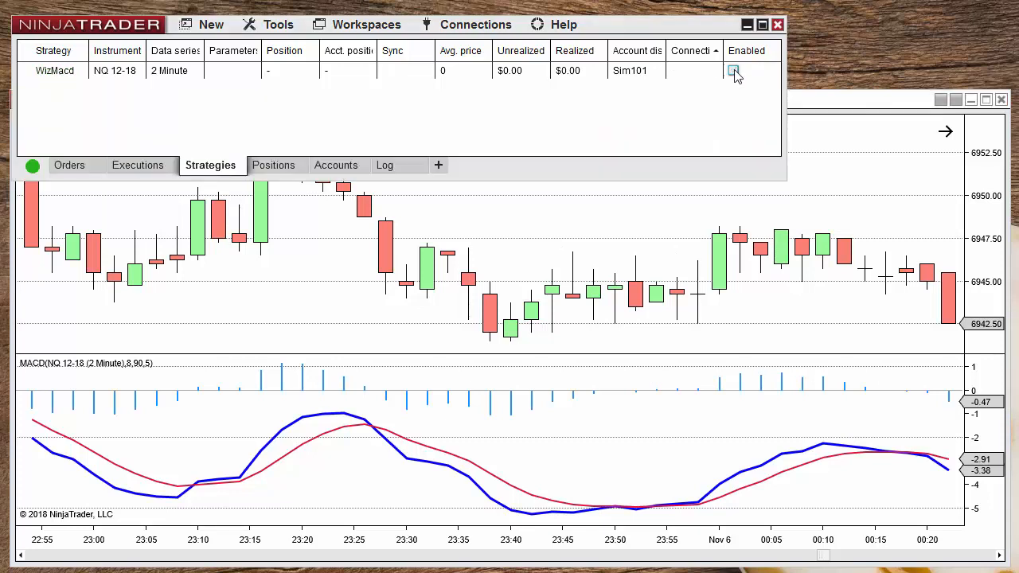
{"action": "left_click", "coordinate": [733, 71]}
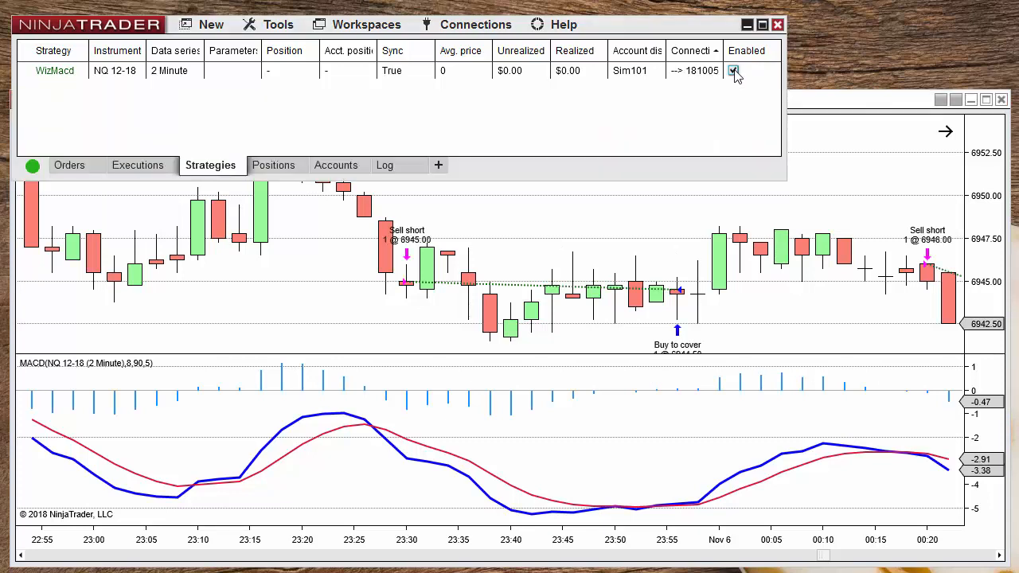
Step: Bring the chart to the front and enlarge the price panel relative to the MACD panel
{"action": "left_click", "coordinate": [594, 229]}
{"action": "left_click_drag", "start_coordinate": [448, 429], "coordinate": [528, 422]}
{"action": "left_click_drag", "start_coordinate": [515, 354], "coordinate": [519, 272]}
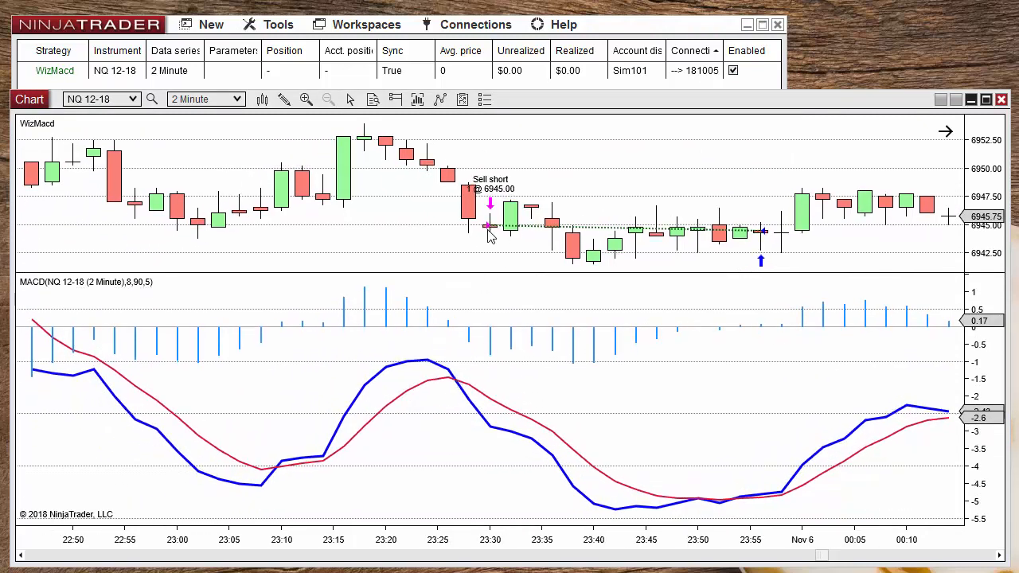
{"action": "left_click_drag", "start_coordinate": [483, 273], "coordinate": [476, 392]}
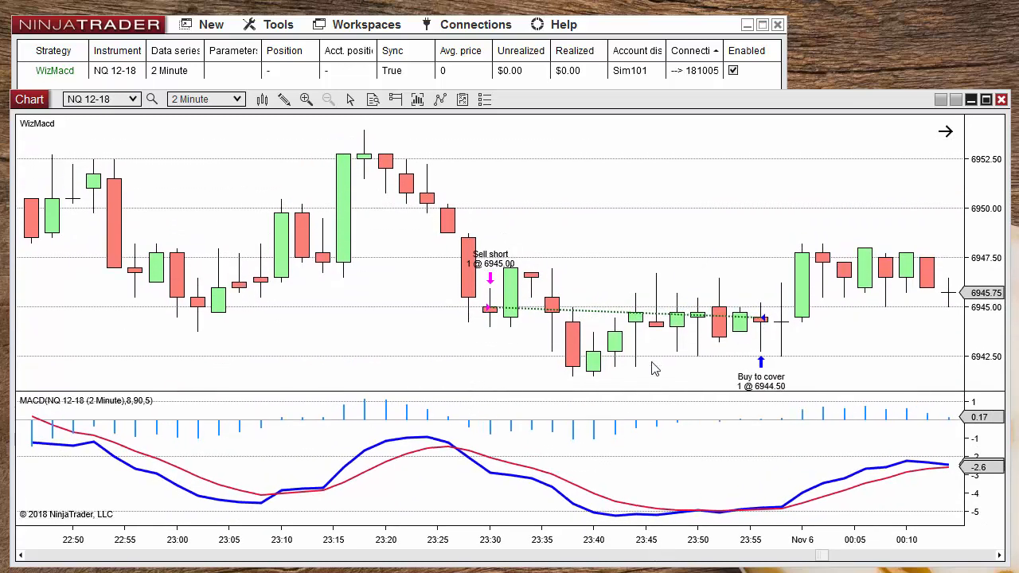
Step: Examine the earlier long entries and exits on the chart against the MACD crossovers above zero
{"action": "left_click_drag", "start_coordinate": [343, 368], "coordinate": [694, 351]}
{"action": "left_click_drag", "start_coordinate": [237, 317], "coordinate": [654, 310]}
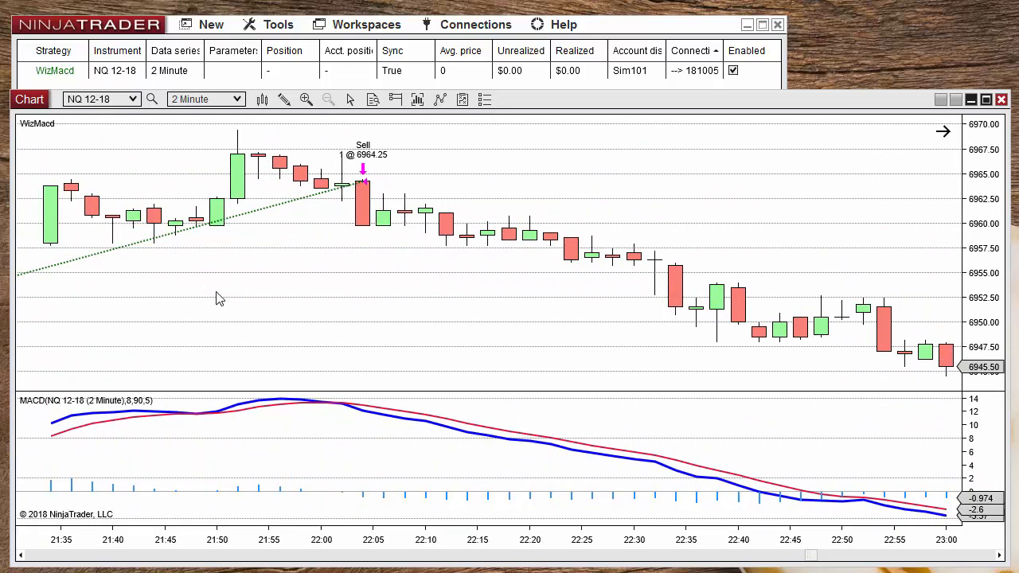
{"action": "left_click_drag", "start_coordinate": [221, 301], "coordinate": [700, 291]}
{"action": "left_click_drag", "start_coordinate": [328, 293], "coordinate": [550, 452]}
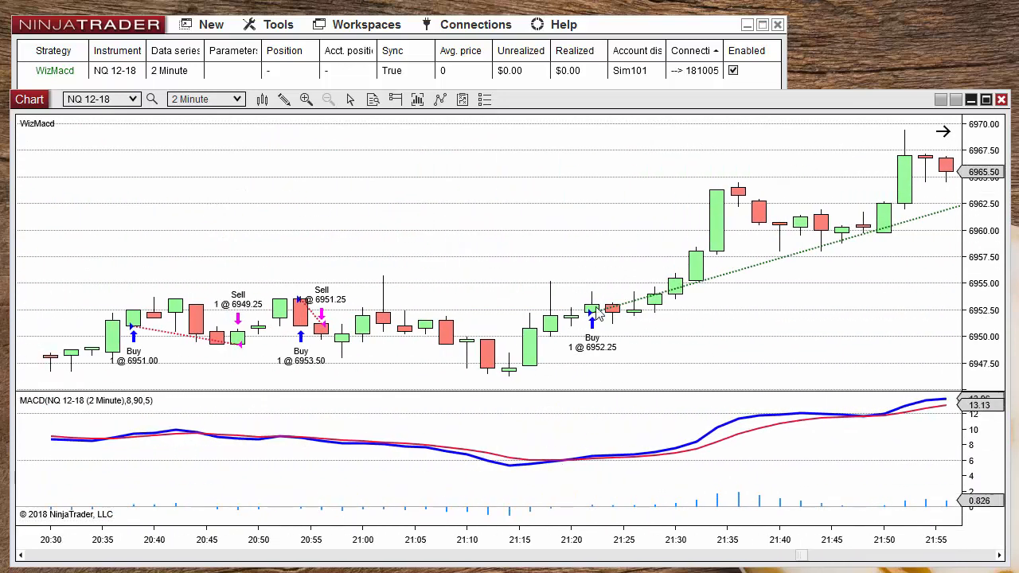
{"action": "left_click_drag", "start_coordinate": [818, 342], "coordinate": [409, 314]}
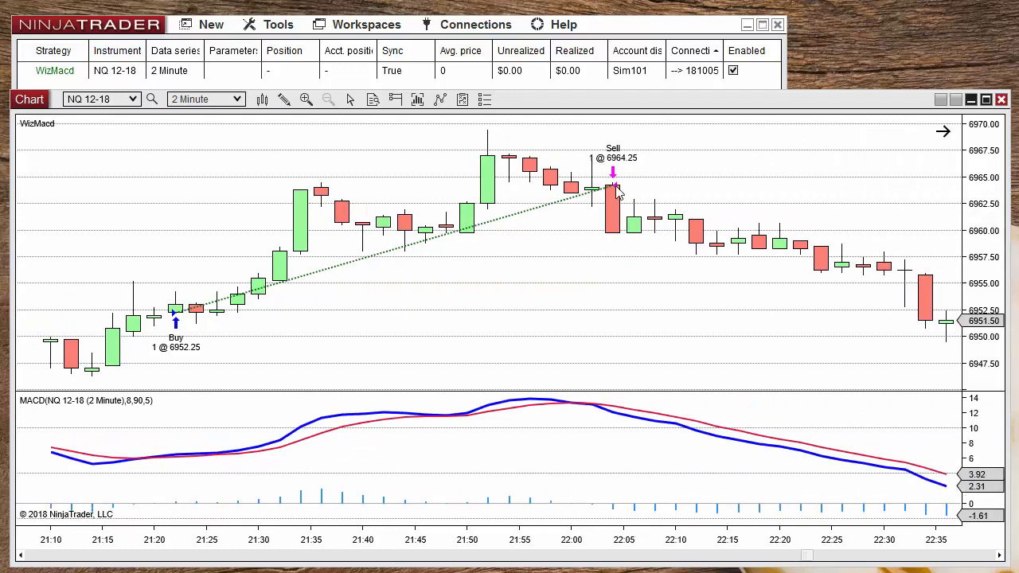
{"action": "left_click_drag", "start_coordinate": [684, 352], "coordinate": [342, 284]}
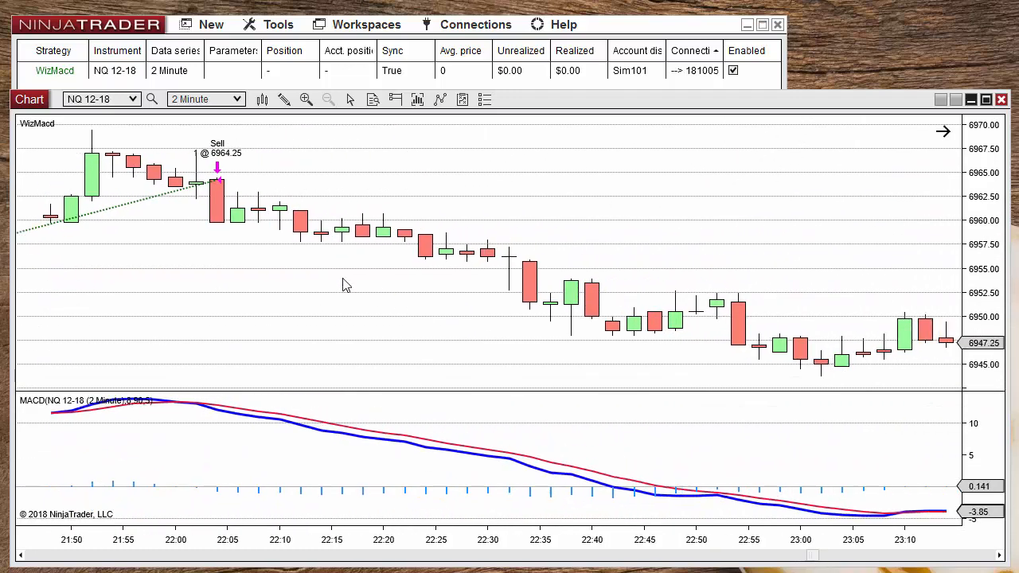
Step: Examine the short entries and exits below zero, and compress the time axis to compare them with the long trades
{"action": "mouse_move", "coordinate": [816, 439]}
{"action": "left_mouse_down"}
{"action": "mouse_move", "coordinate": [510, 357]}
{"action": "mouse_move", "coordinate": [269, 268]}
{"action": "left_mouse_up"}
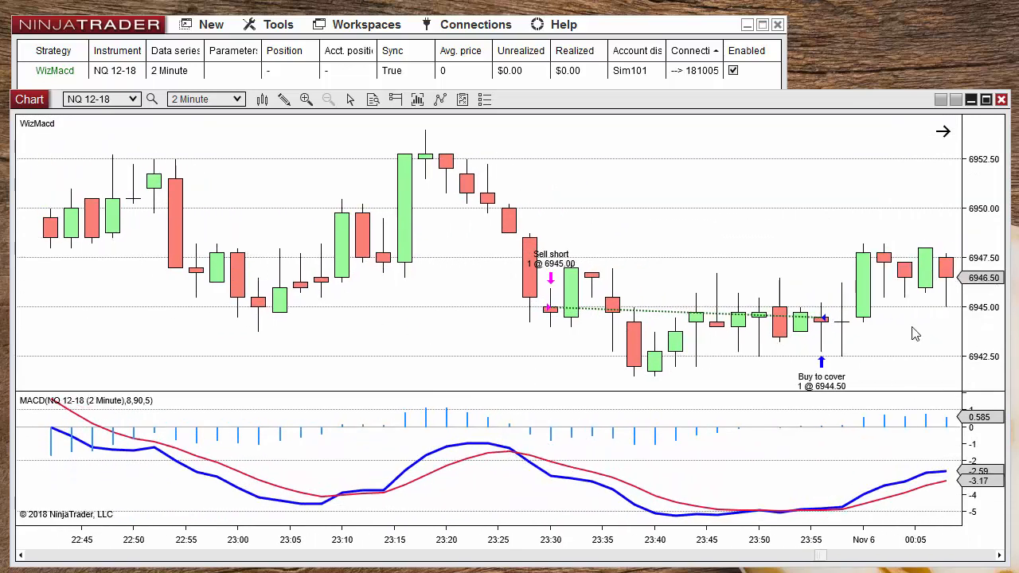
{"action": "left_click_drag", "start_coordinate": [911, 349], "coordinate": [496, 235]}
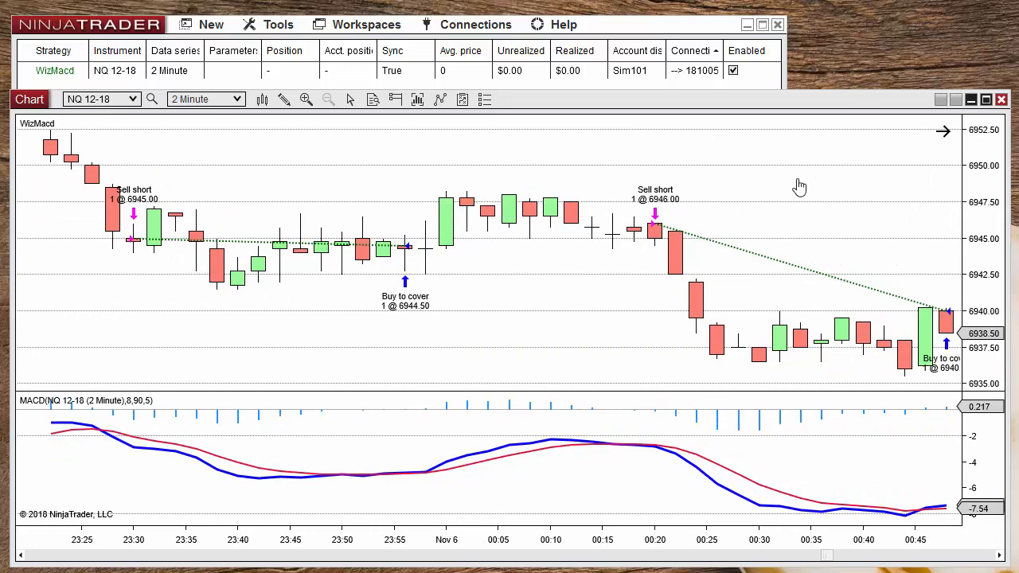
{"action": "left_click_drag", "start_coordinate": [798, 186], "coordinate": [512, 83]}
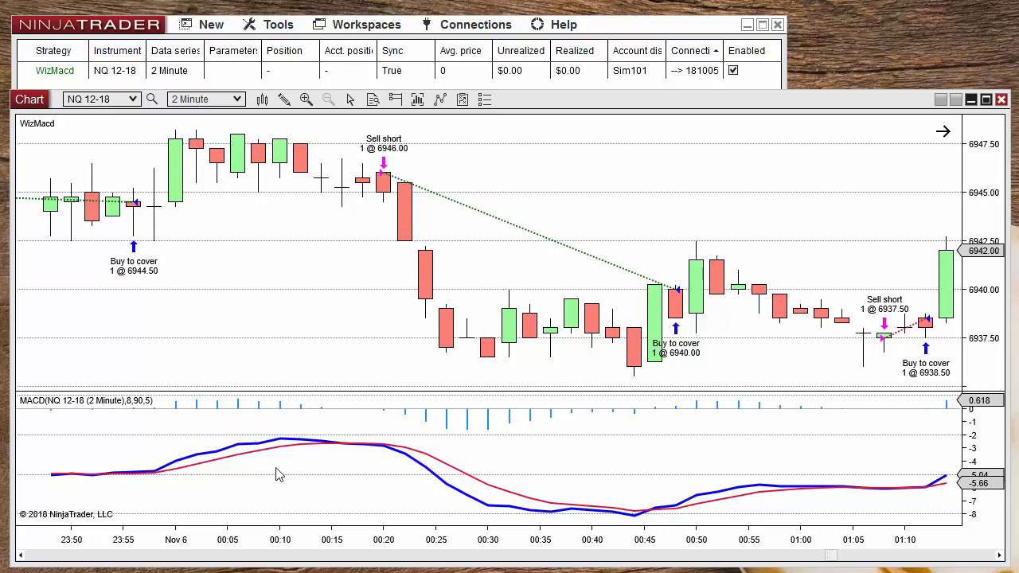
{"action": "left_click_drag", "start_coordinate": [353, 545], "coordinate": [515, 553]}
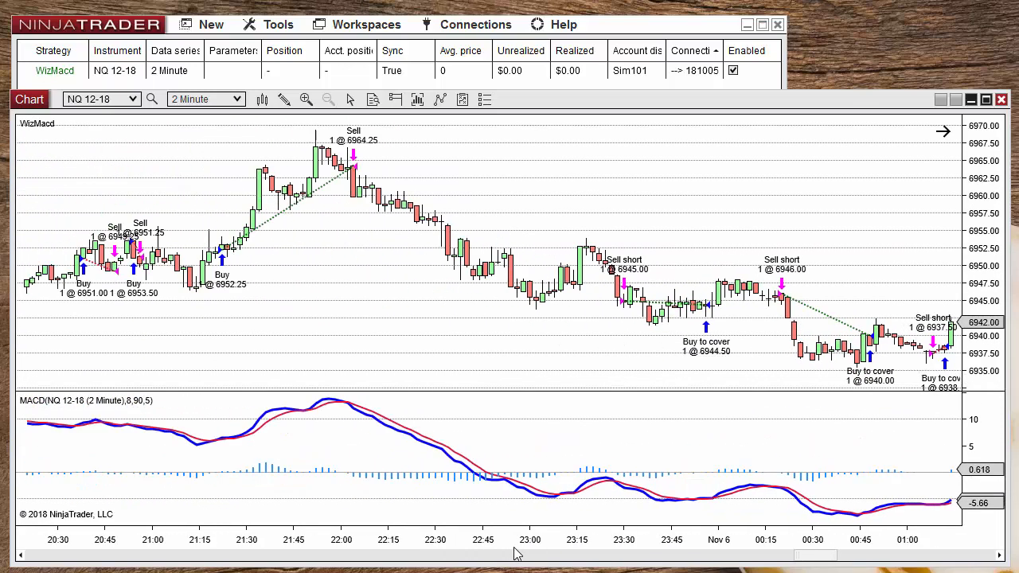